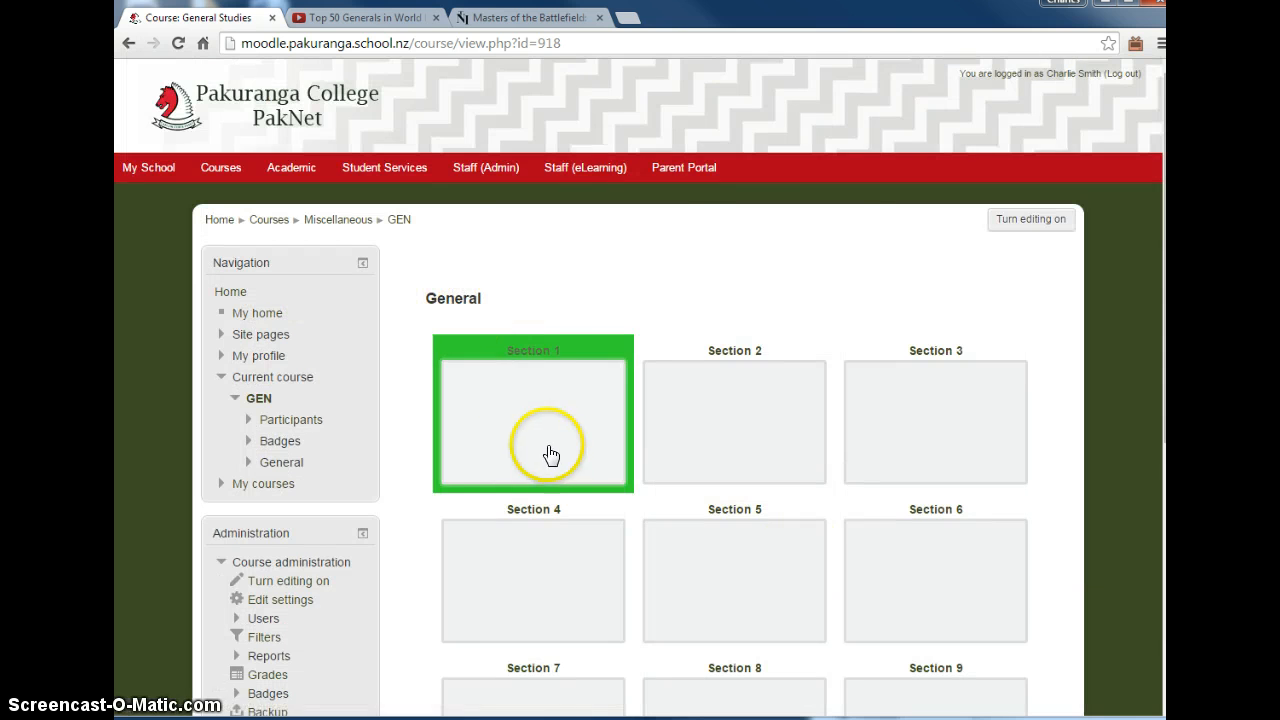
Open the Section 1 box to view its contents, close it, and look over the course's section grid.
left_click(570, 465)
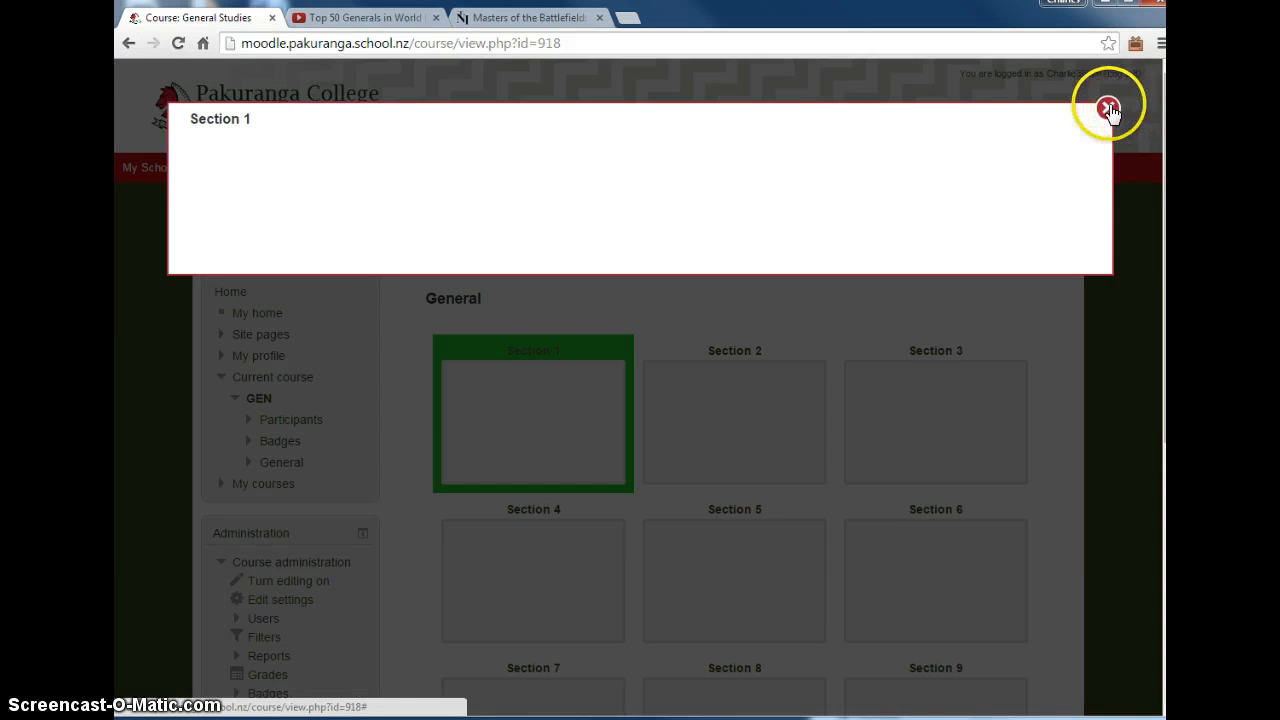
left_click(1108, 108)
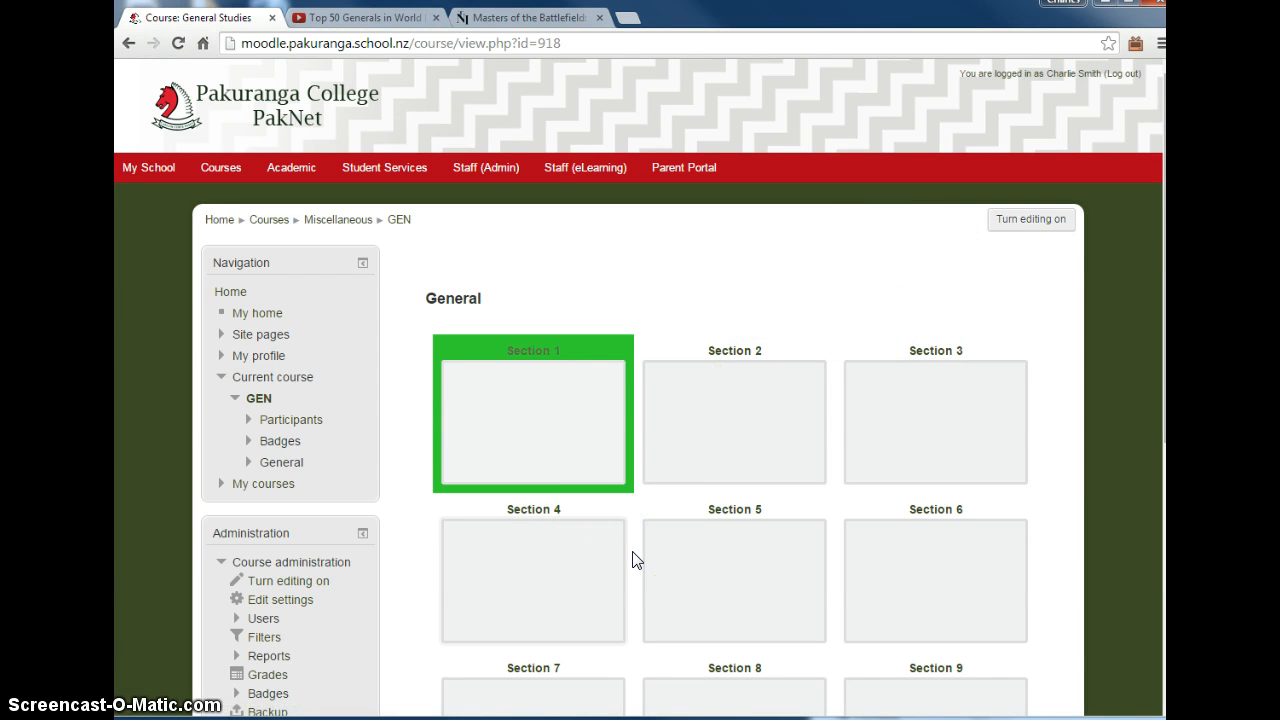
scroll(634, 558, "down", 3)
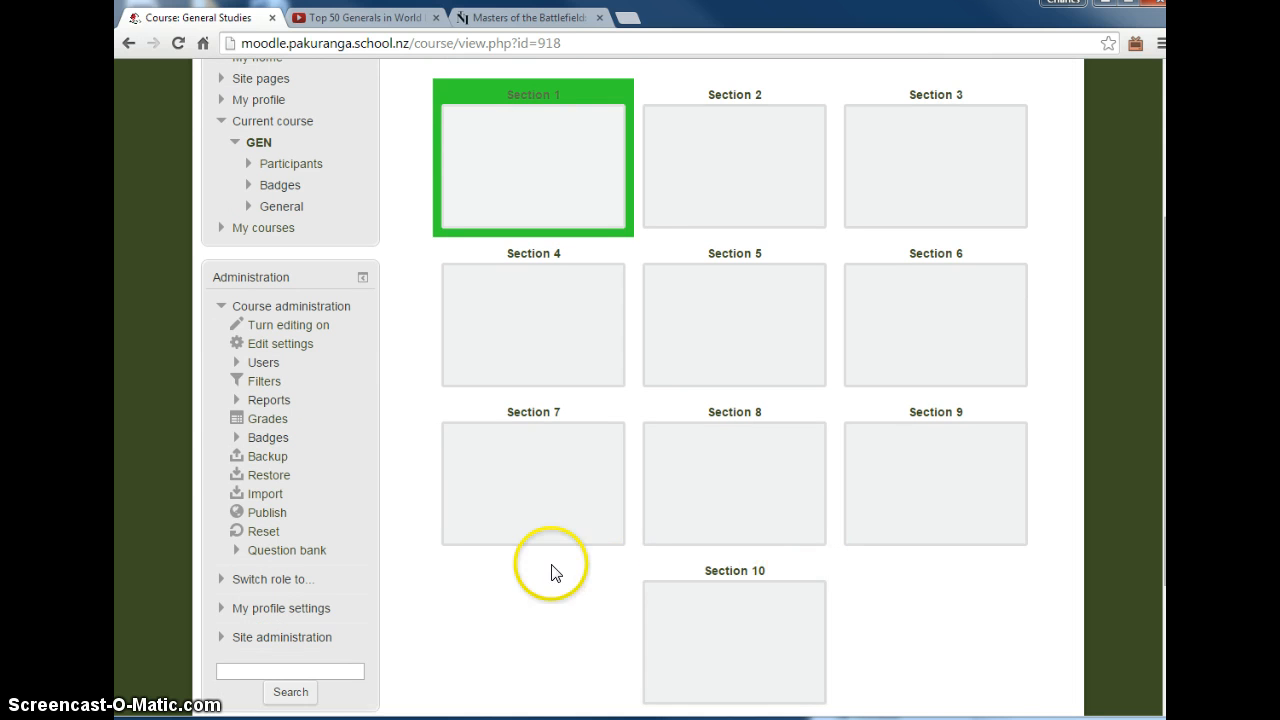
scroll(400, 572, "up", 2)
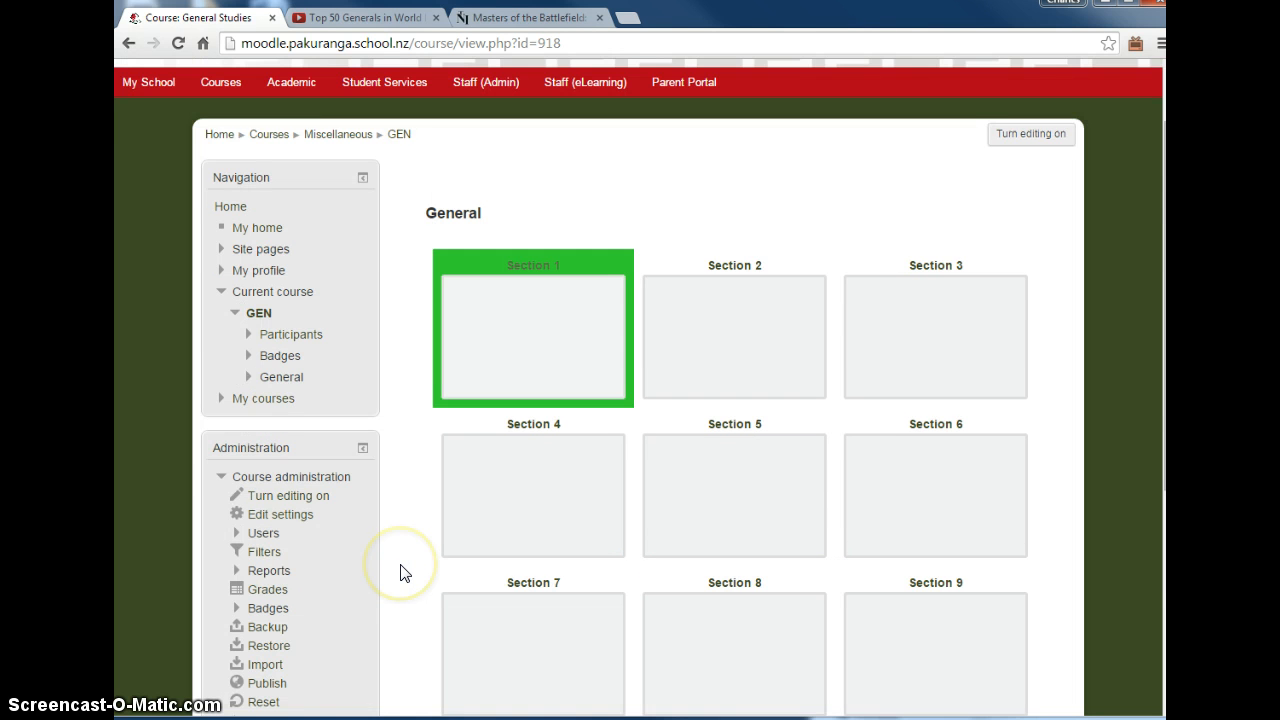
Edit the course settings and set the number of sections in the course format to 3.
left_click(285, 514)
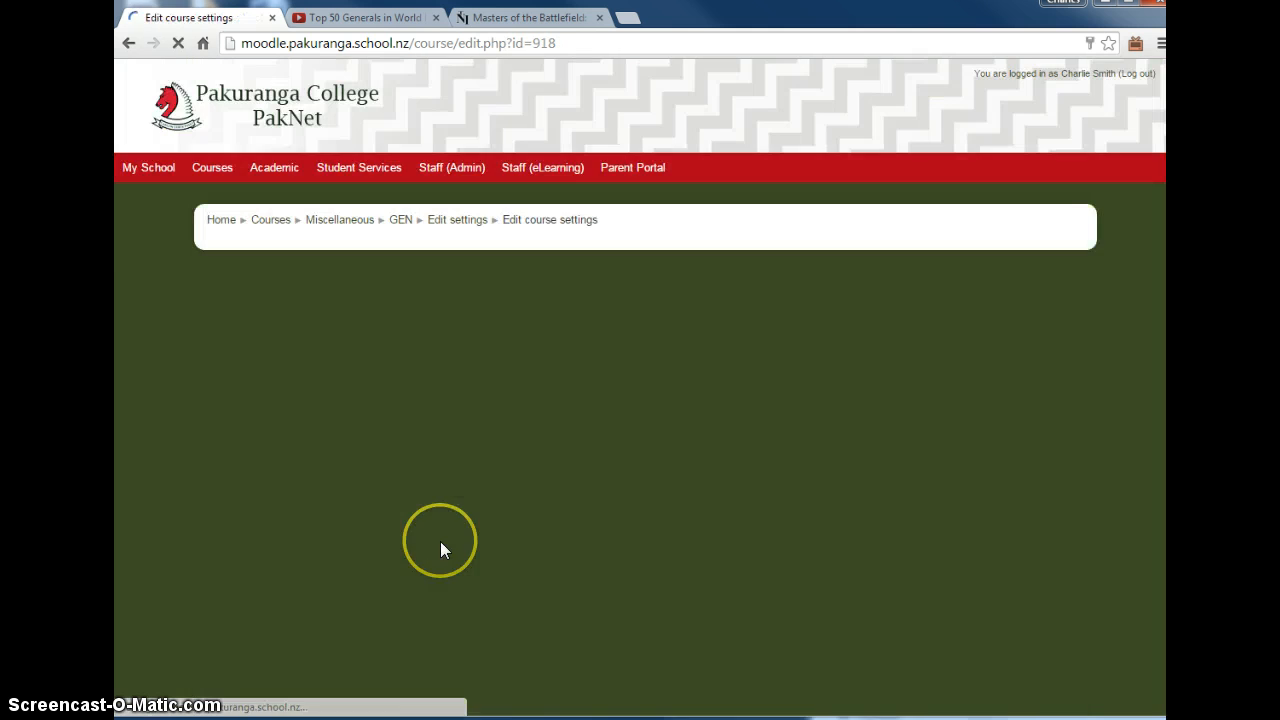
scroll(430, 555, "down", 8)
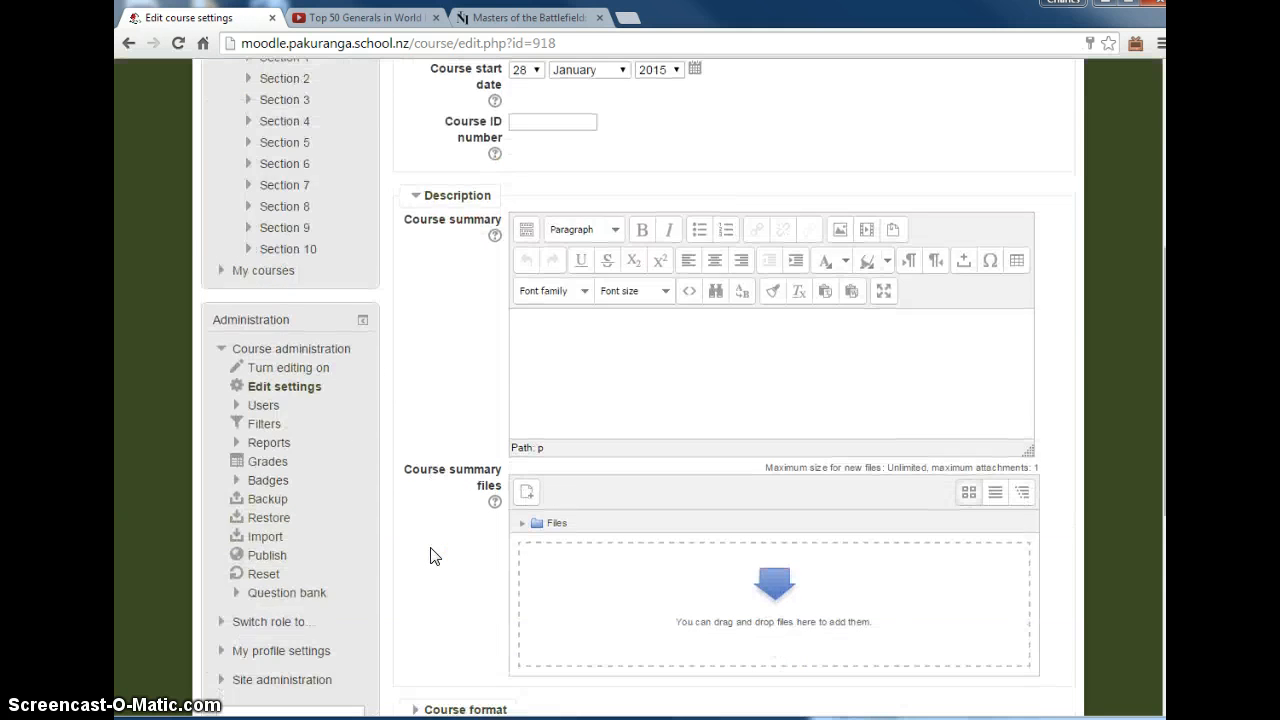
left_click(417, 372)
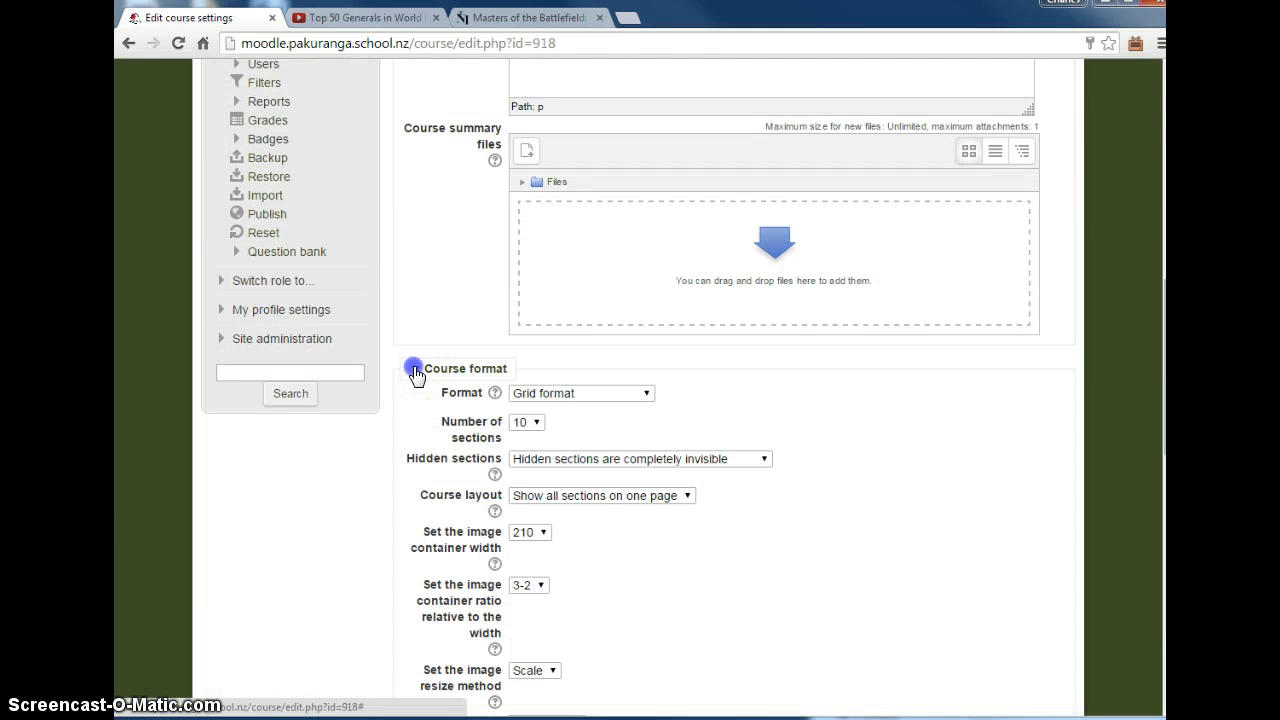
left_click(530, 423)
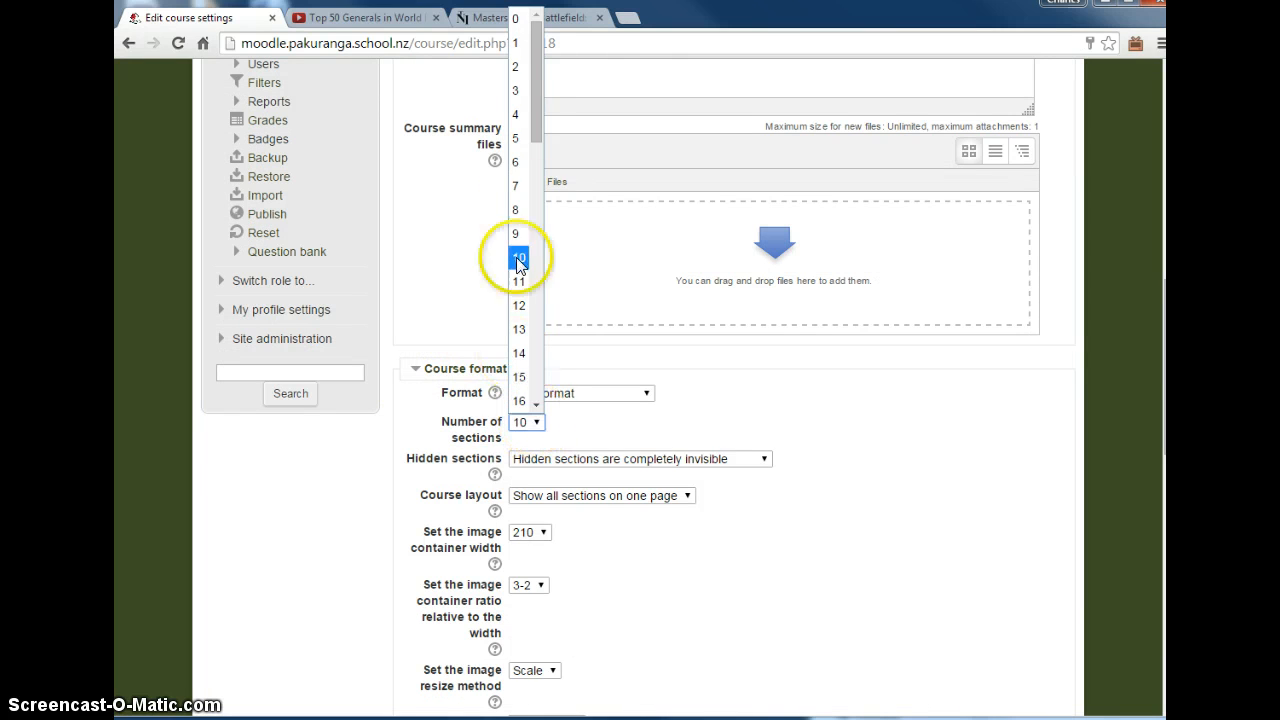
left_click(518, 91)
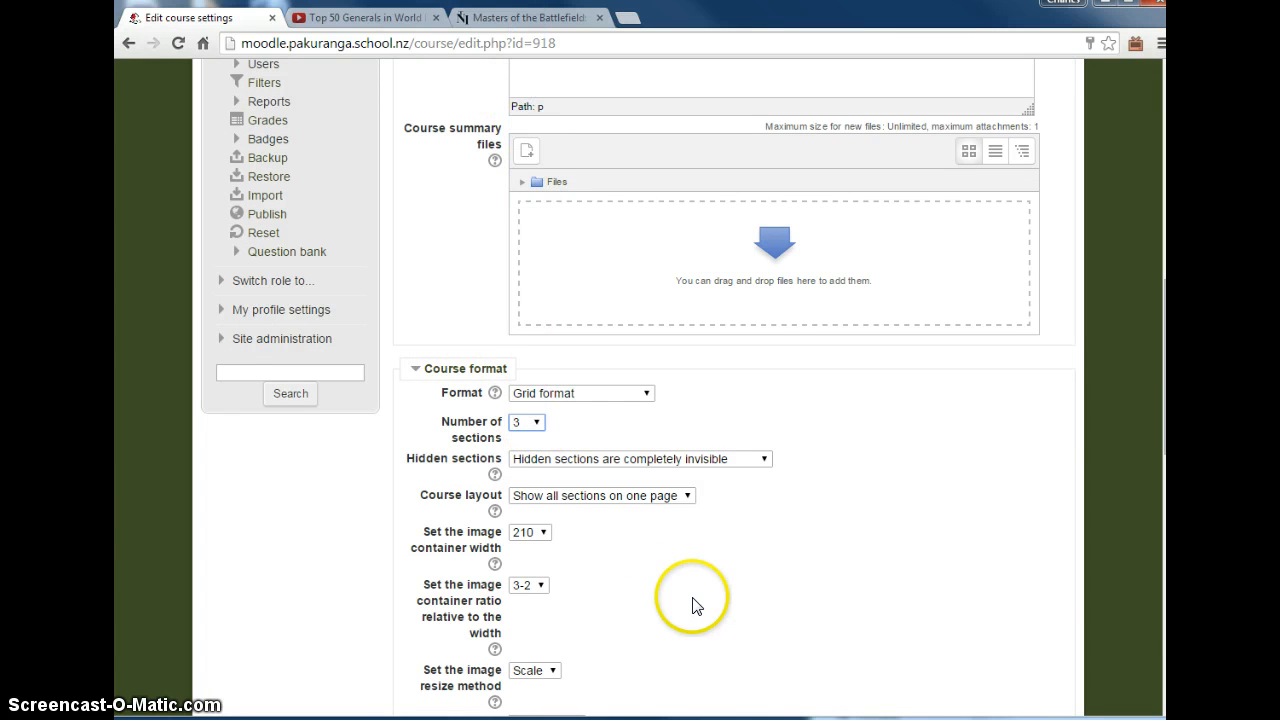
Set the current selected image container colour to ffffff and save the course settings.
scroll(693, 603, "down", 9)
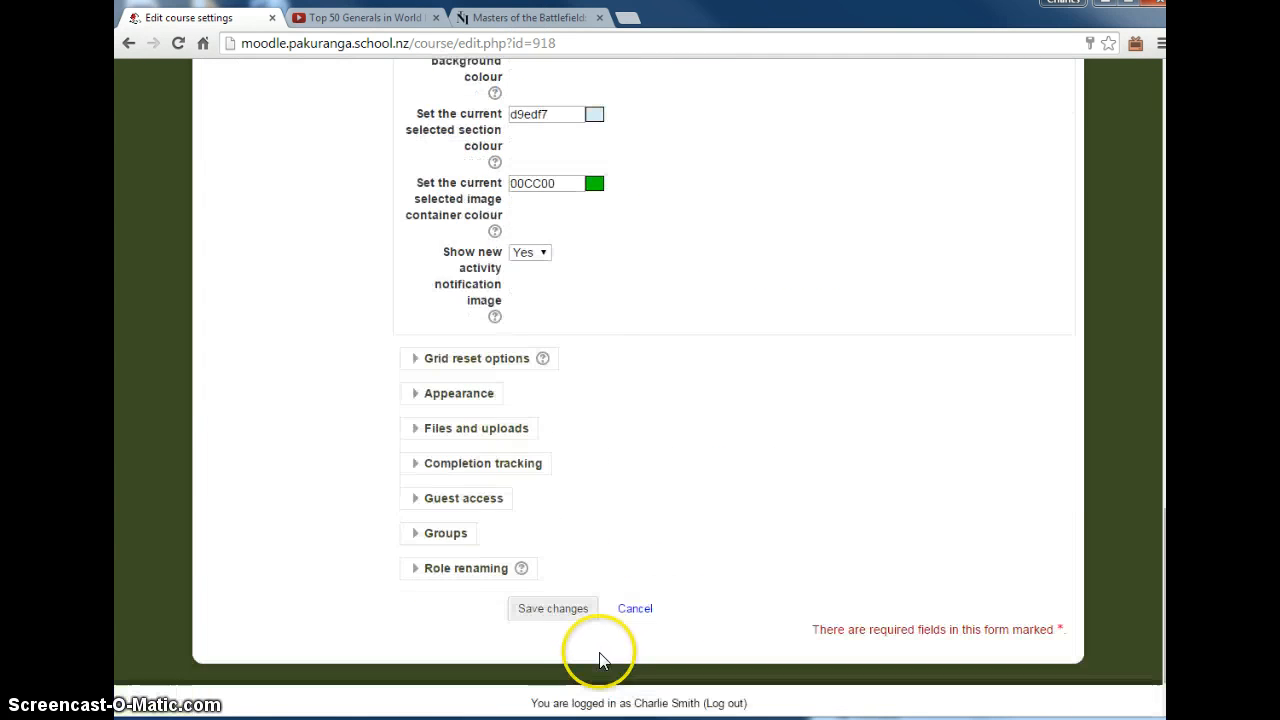
scroll(593, 635, "up", 3)
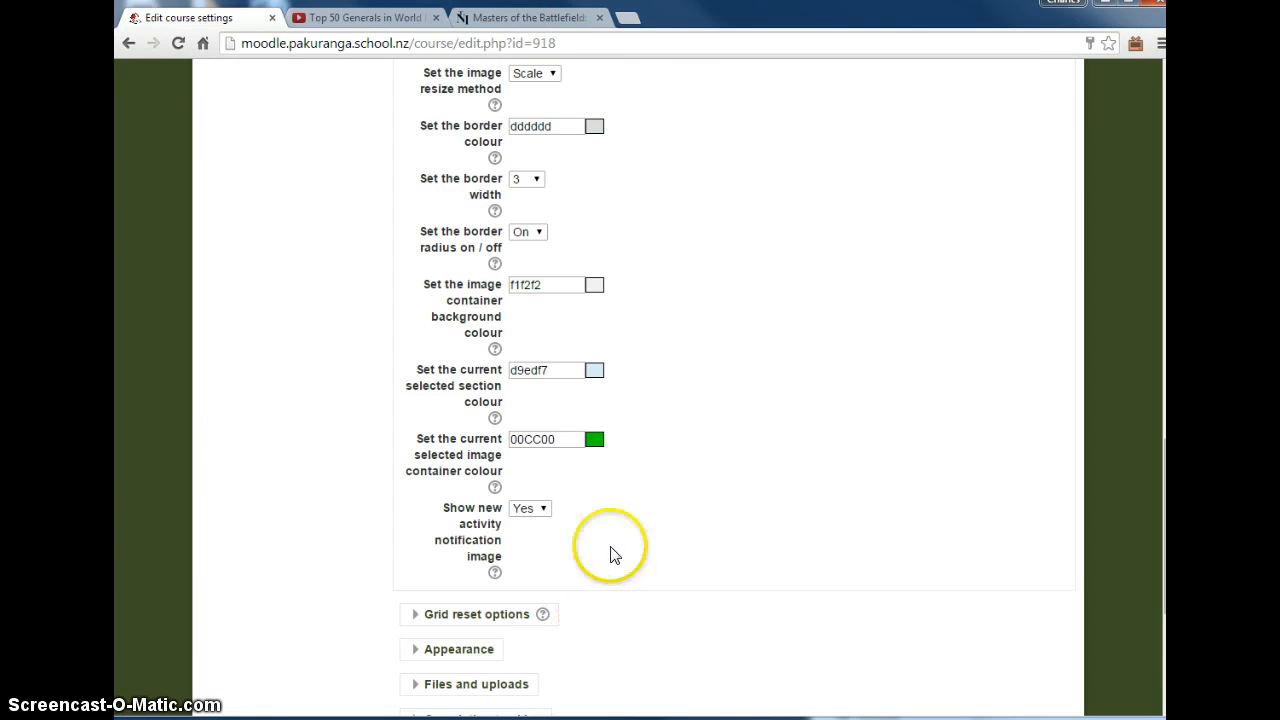
left_click(557, 440)
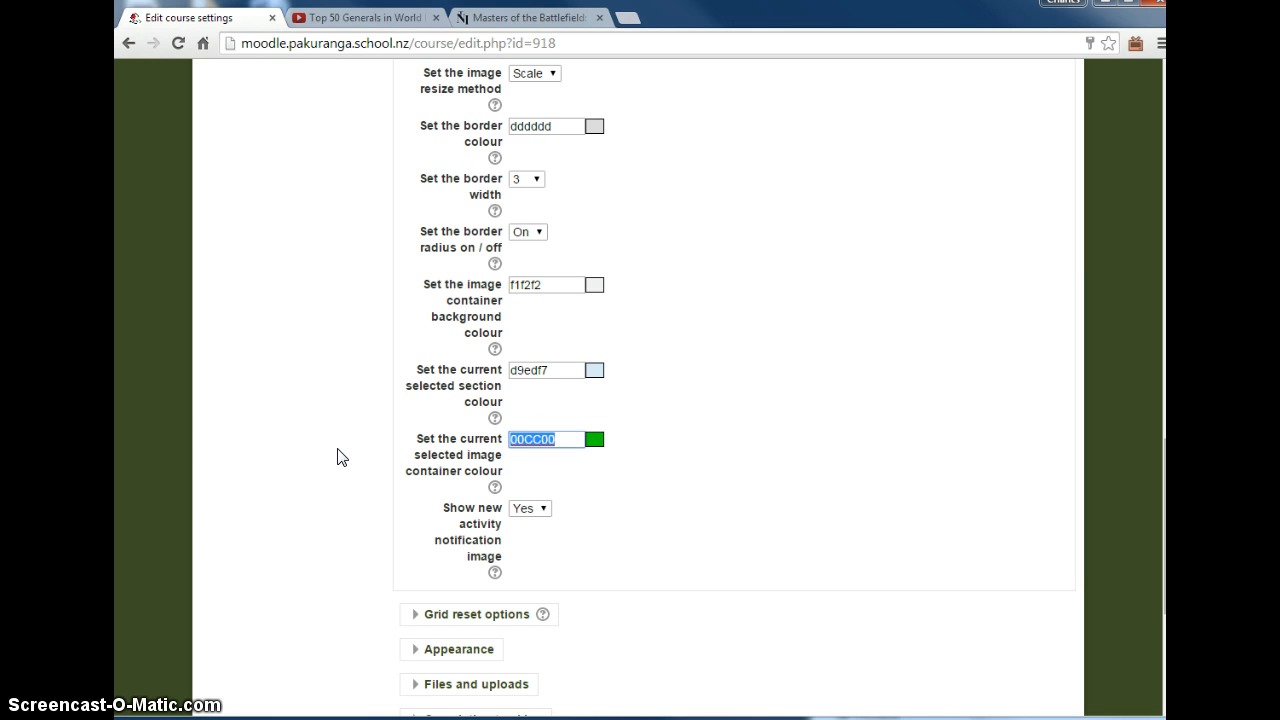
type("ffffff")
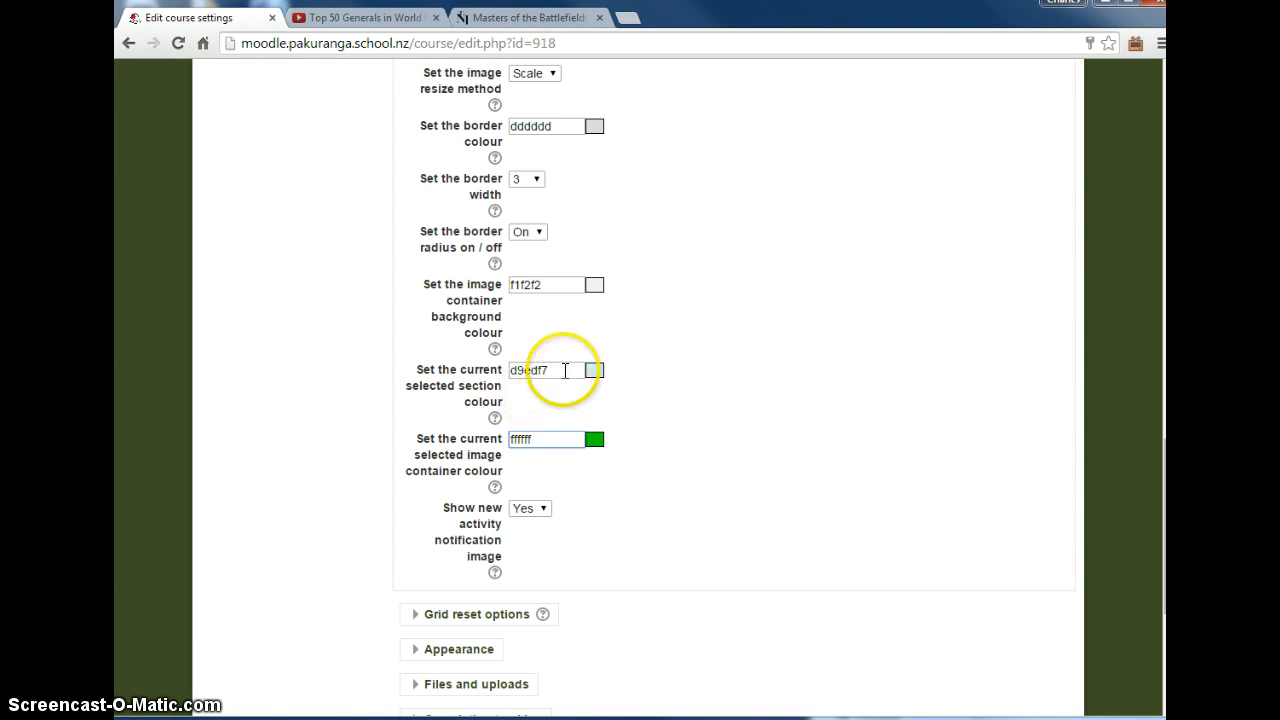
scroll(594, 643, "down", 3)
left_click(533, 540)
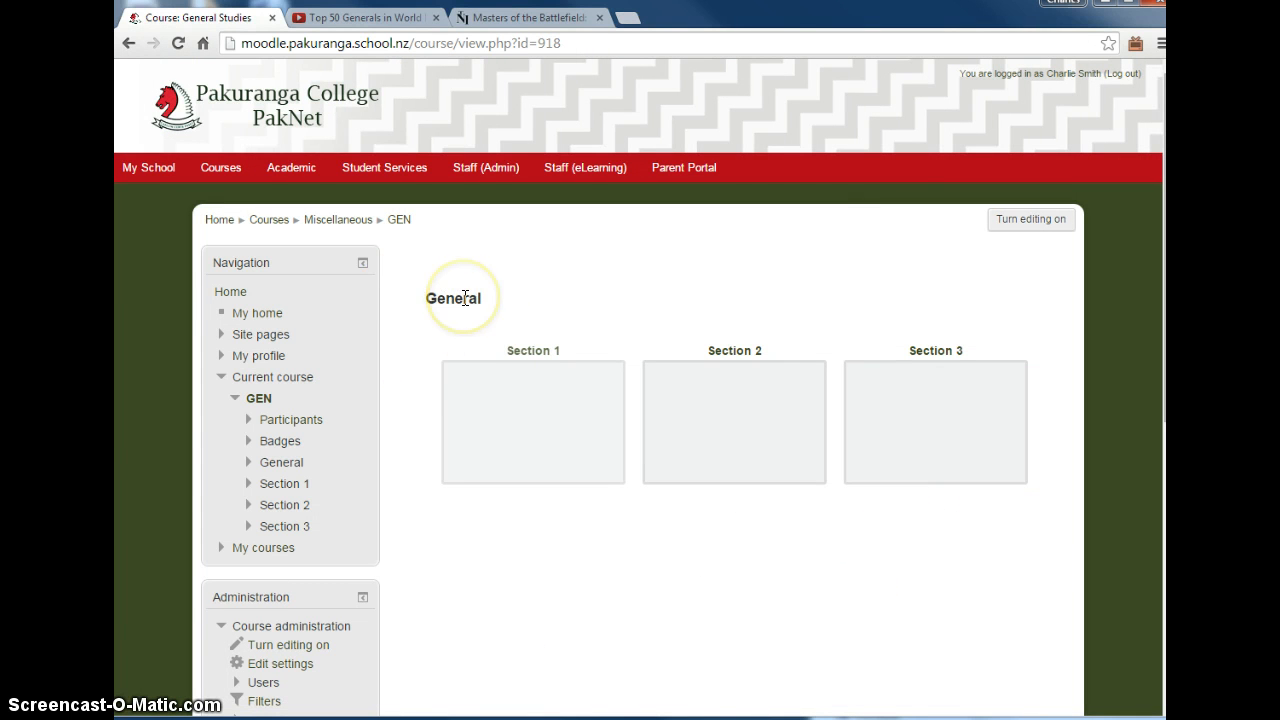
Turn on course editing and move the General section into the grid.
left_click(1050, 224)
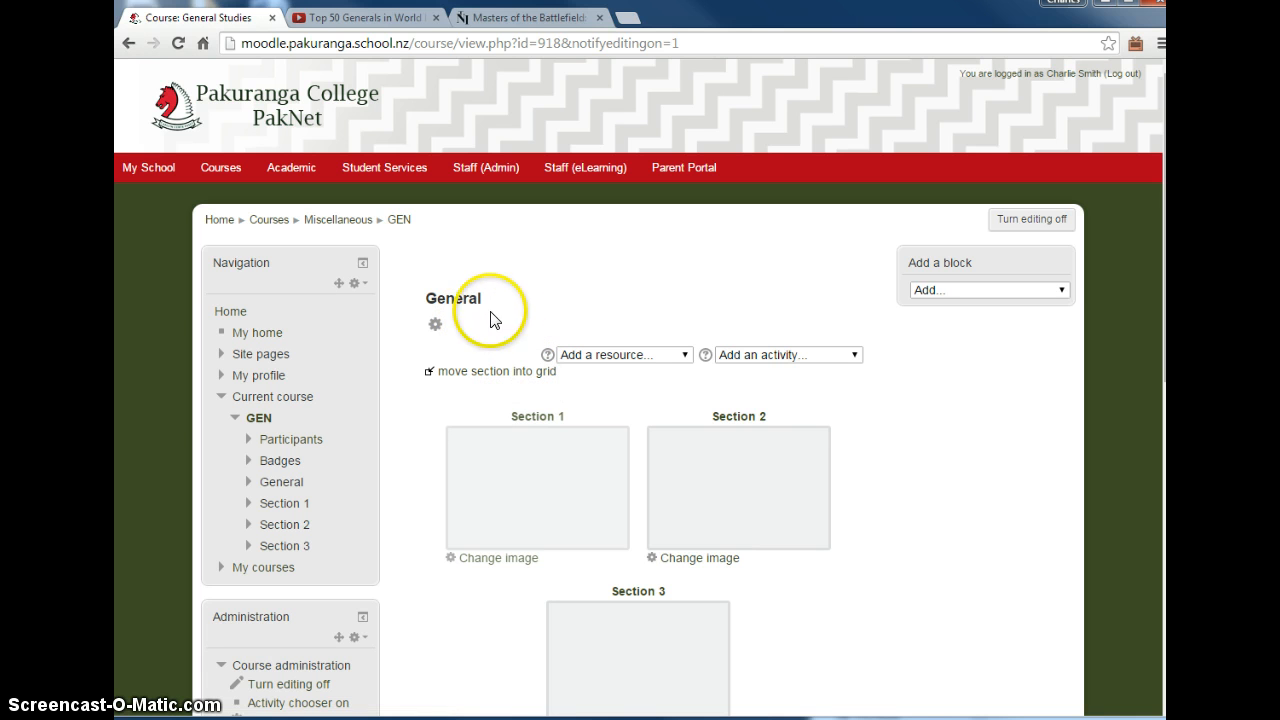
left_click(512, 370)
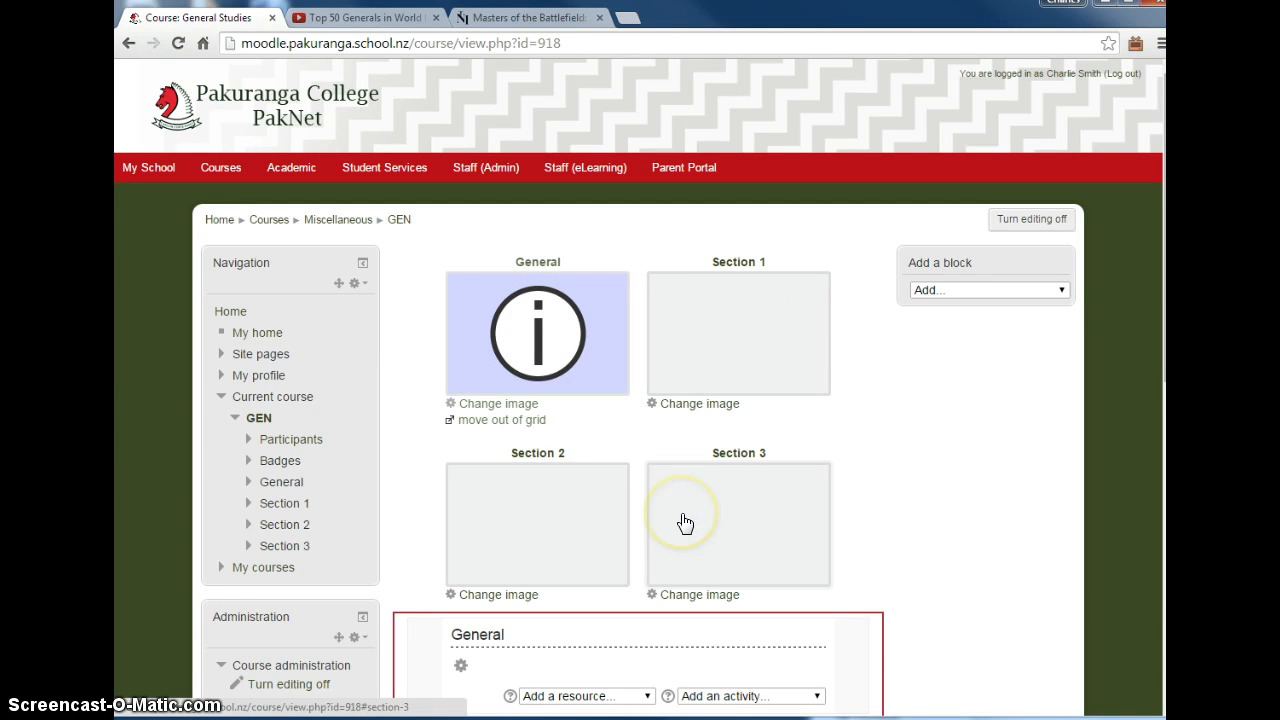
left_click(746, 316)
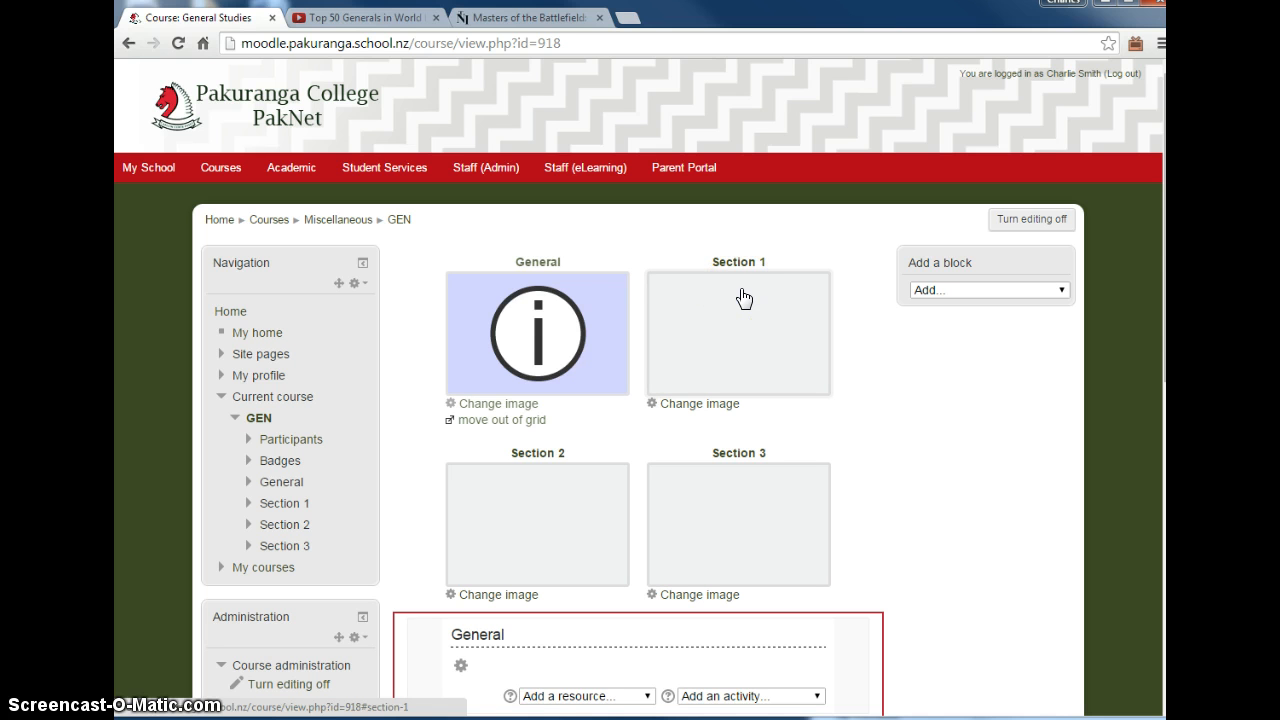
left_click(751, 317)
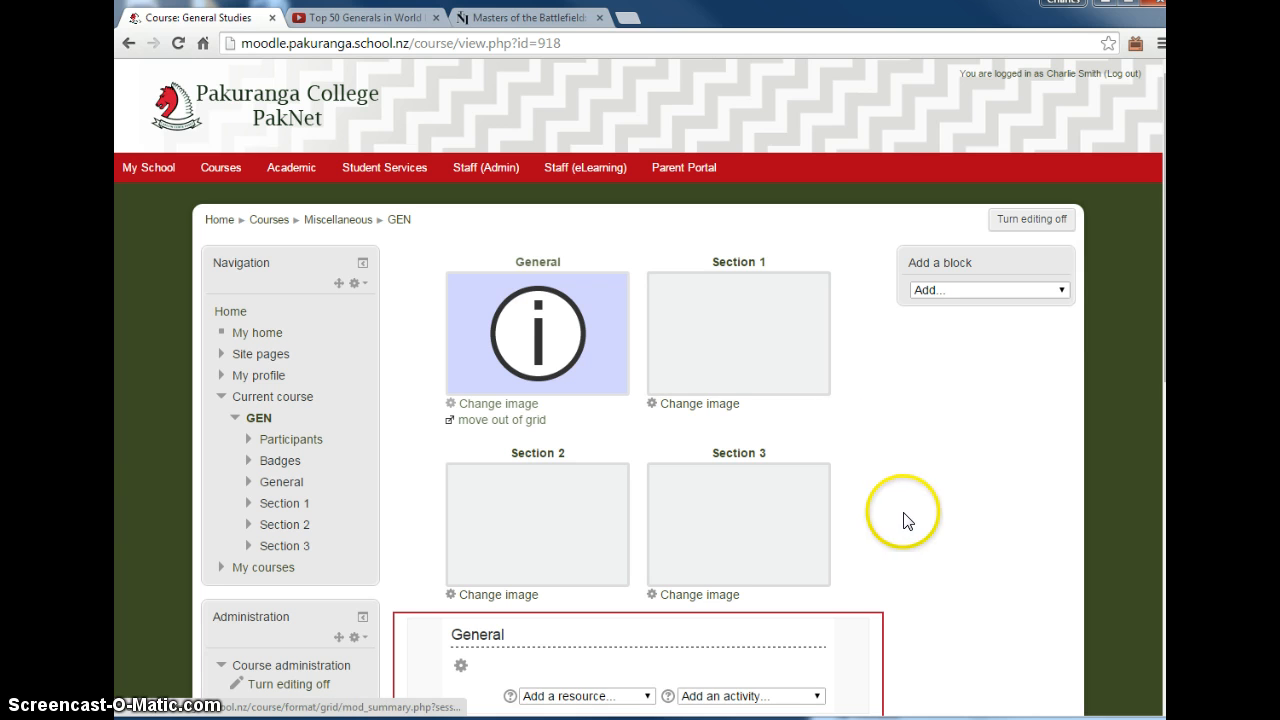
Replace the General section's default name with "Course information" and save the change.
scroll(880, 522, "down", 3)
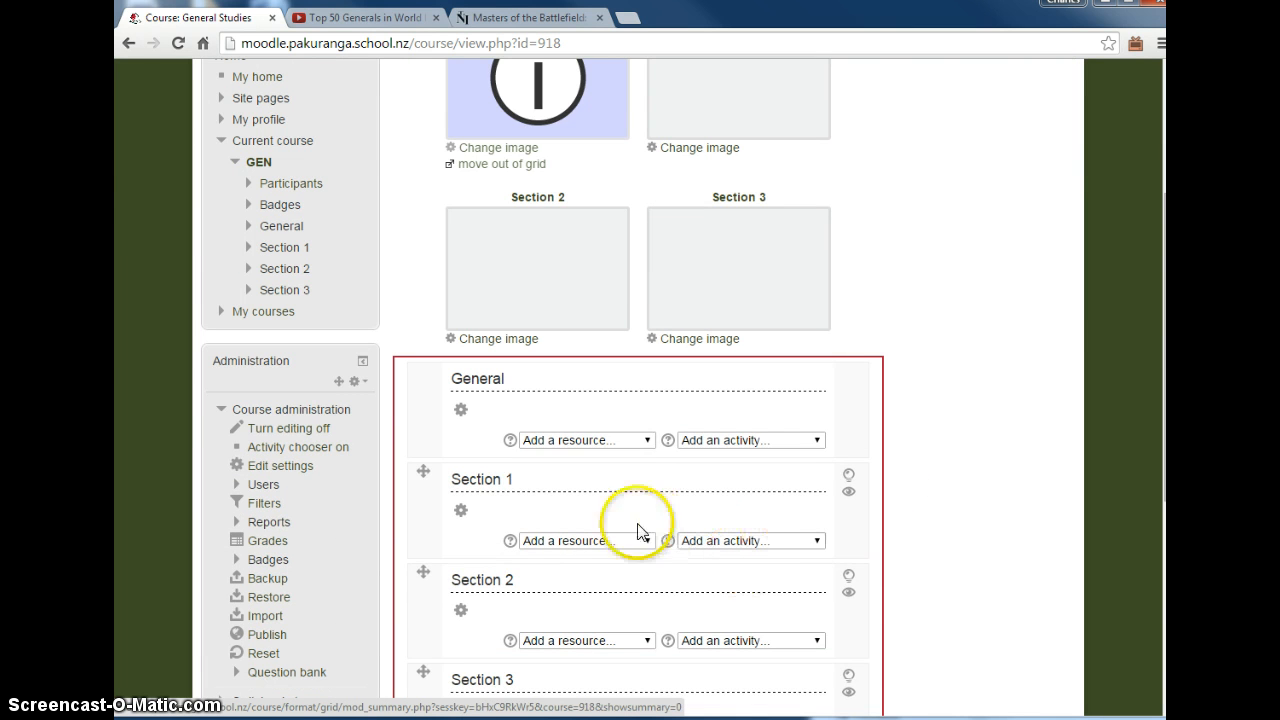
scroll(483, 560, "down", 1)
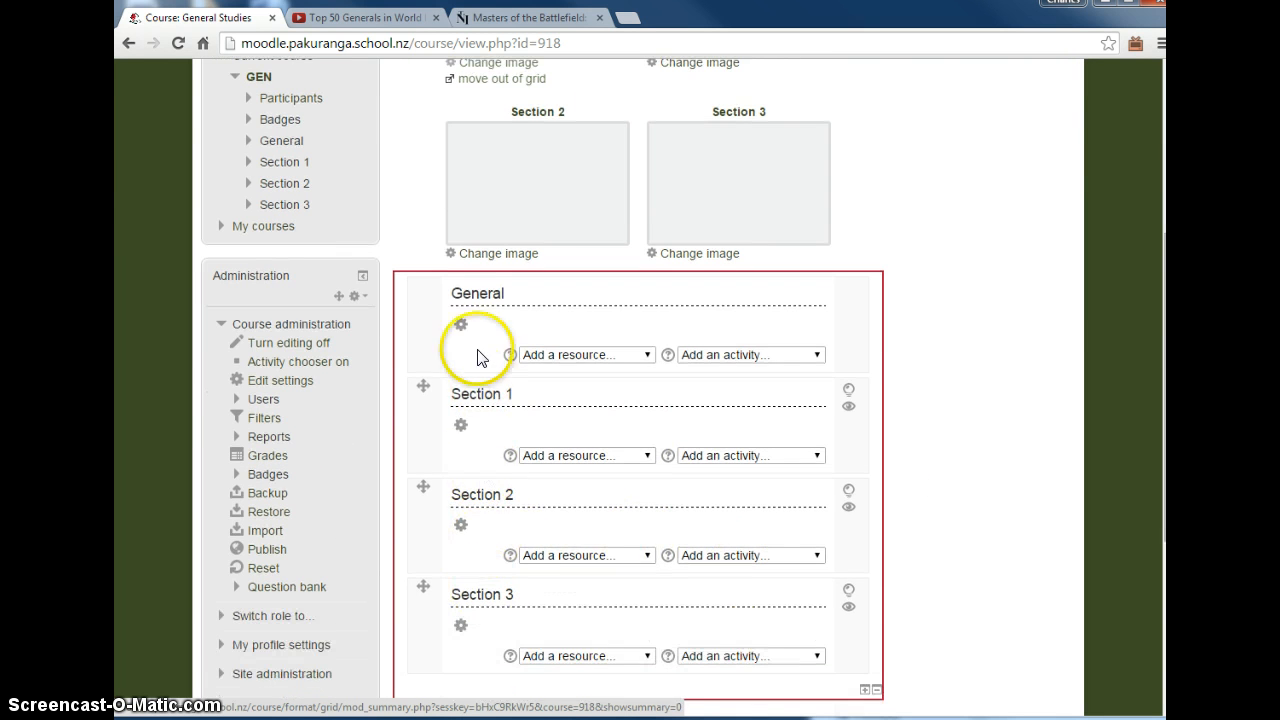
left_click(460, 323)
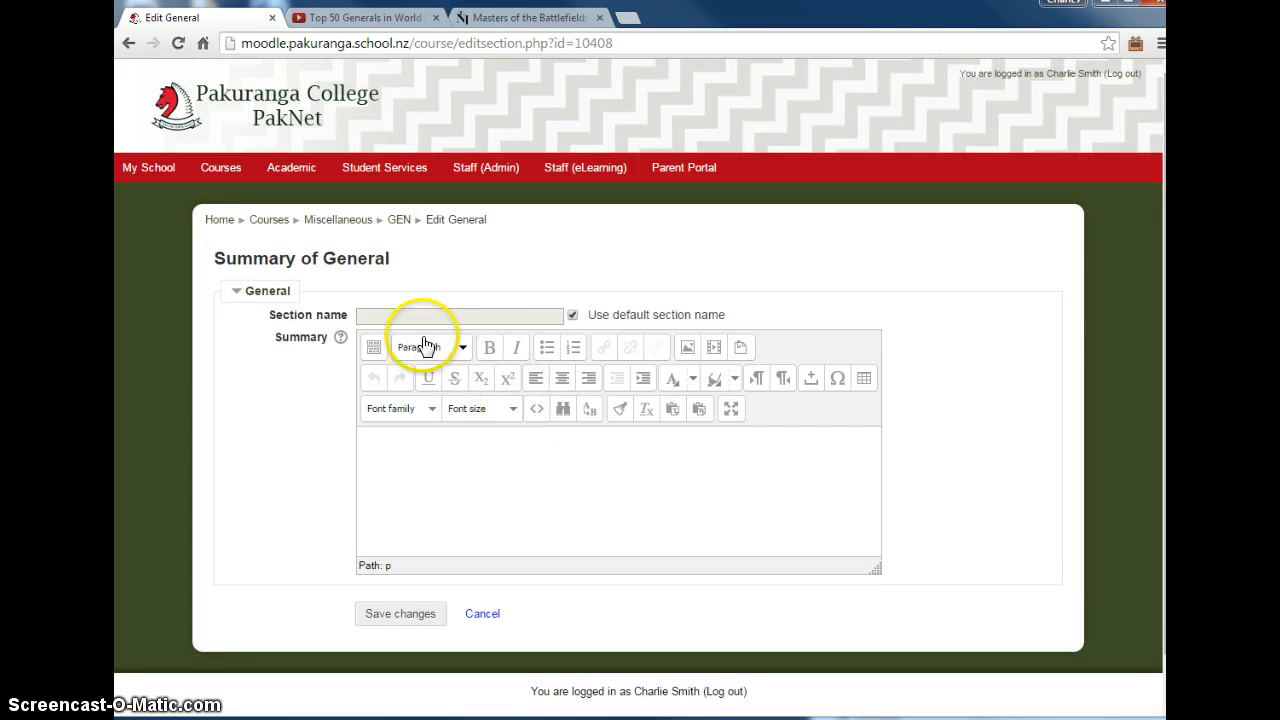
left_click(573, 316)
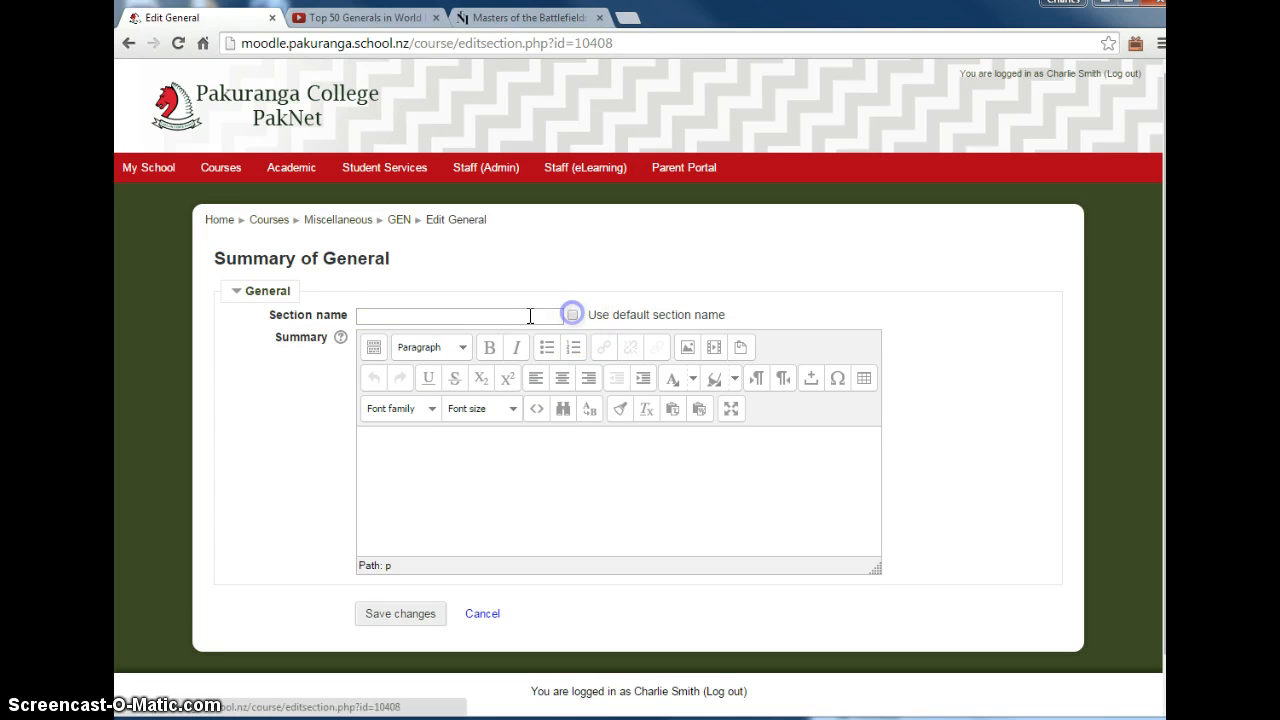
left_click(498, 315)
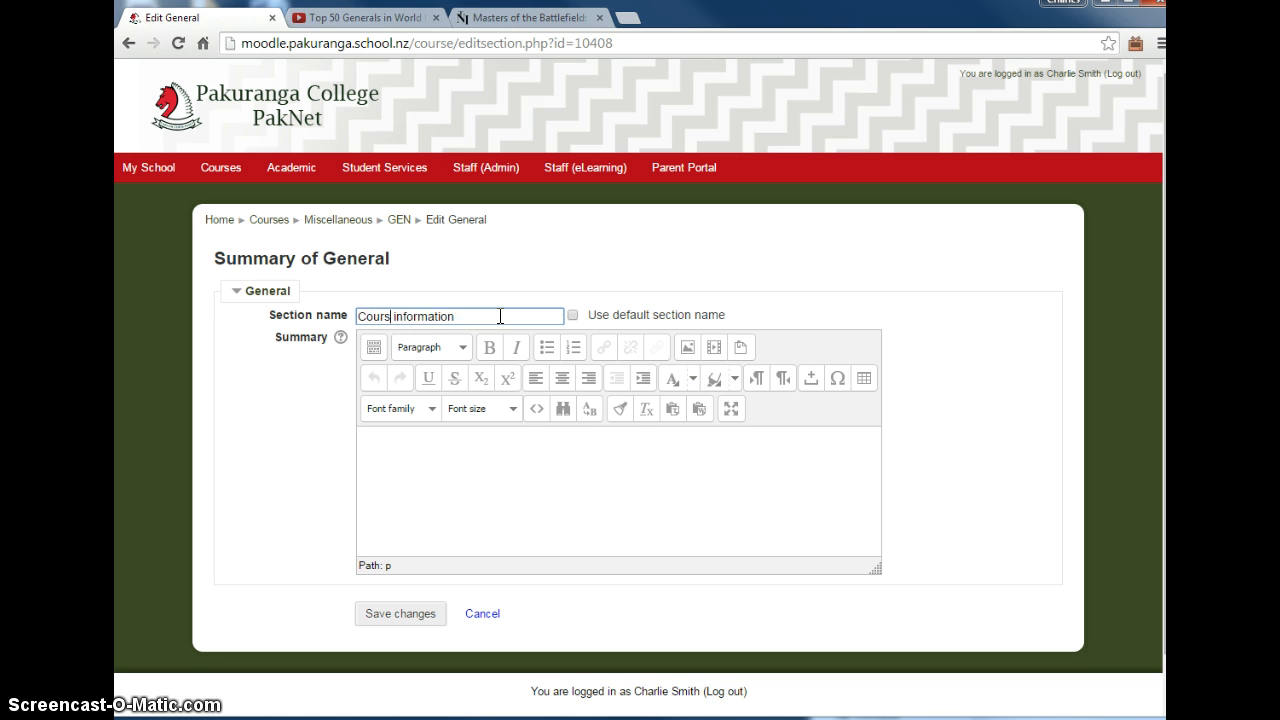
left_click(412, 614)
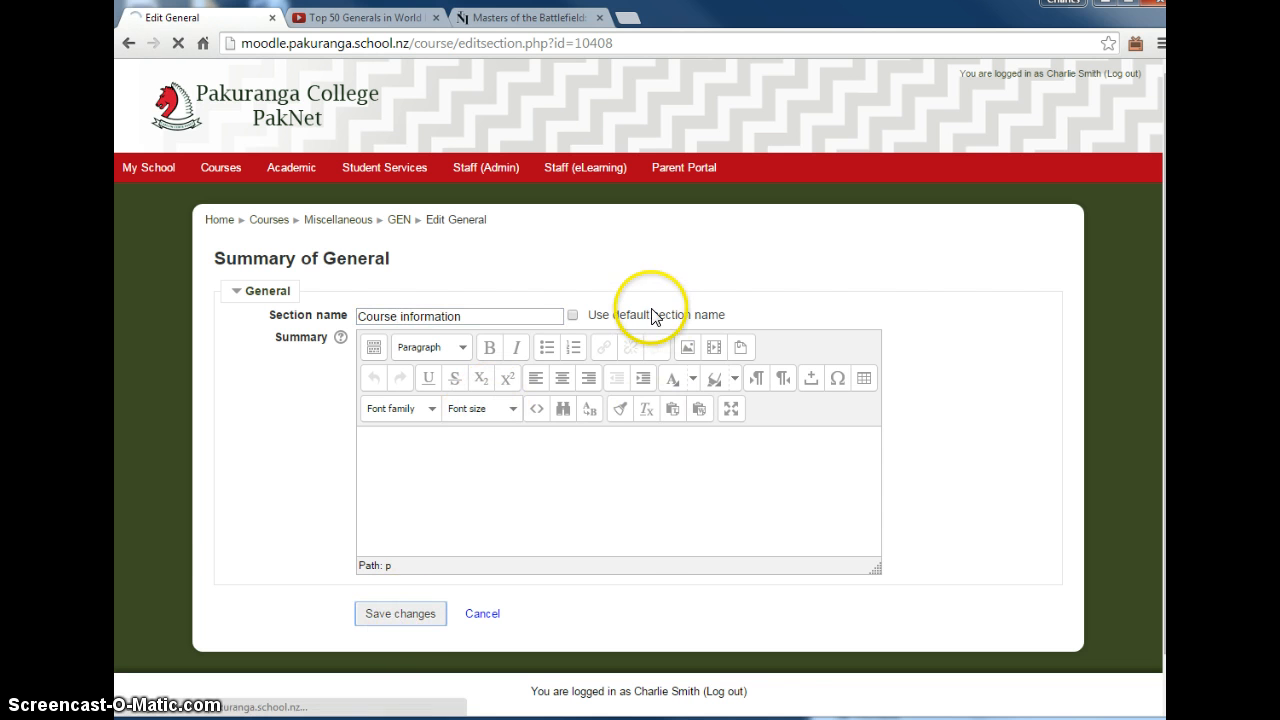
Replace Section 1's default name with "Generals in History" and save the change.
scroll(600, 600, "down", 3)
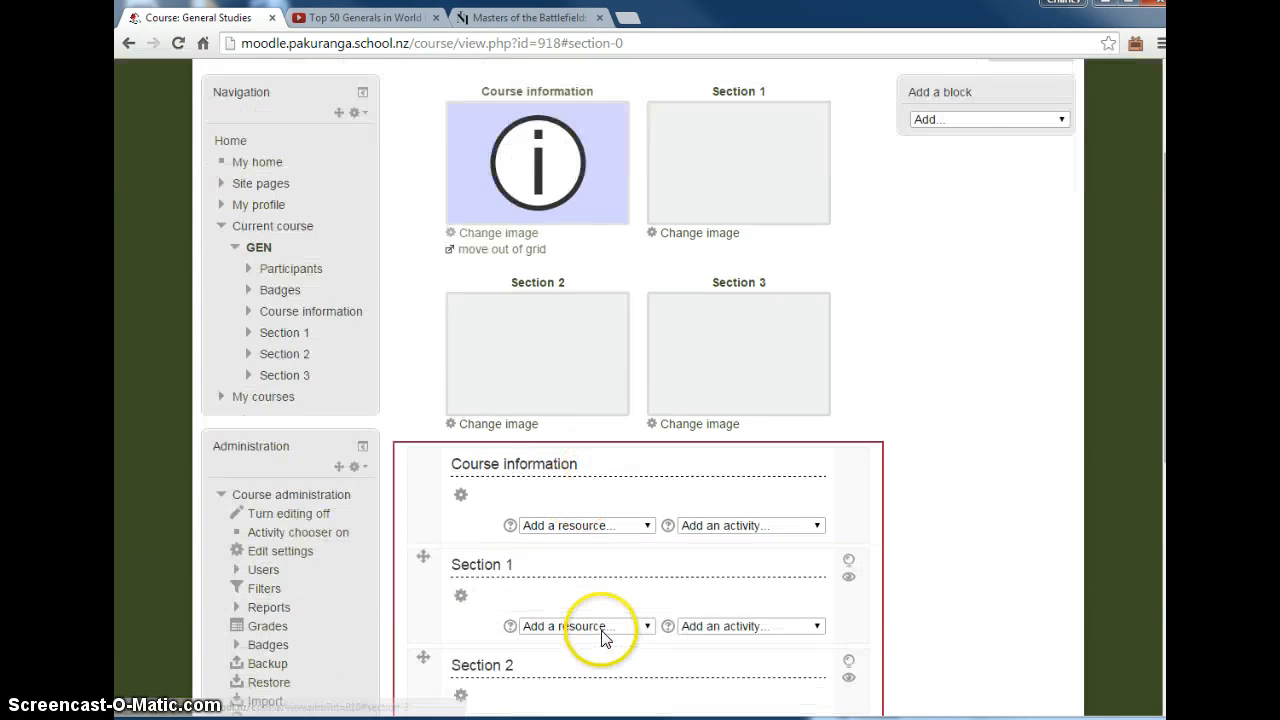
left_click(460, 424)
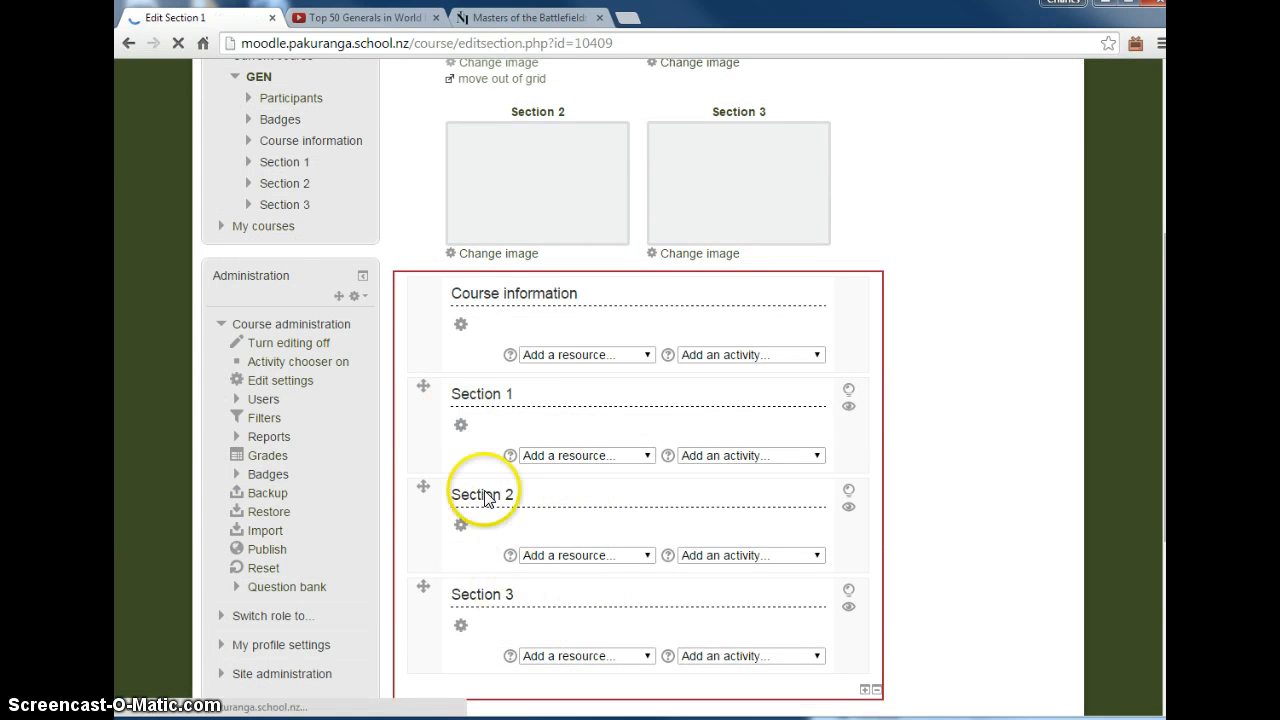
left_click(572, 314)
left_click(510, 316)
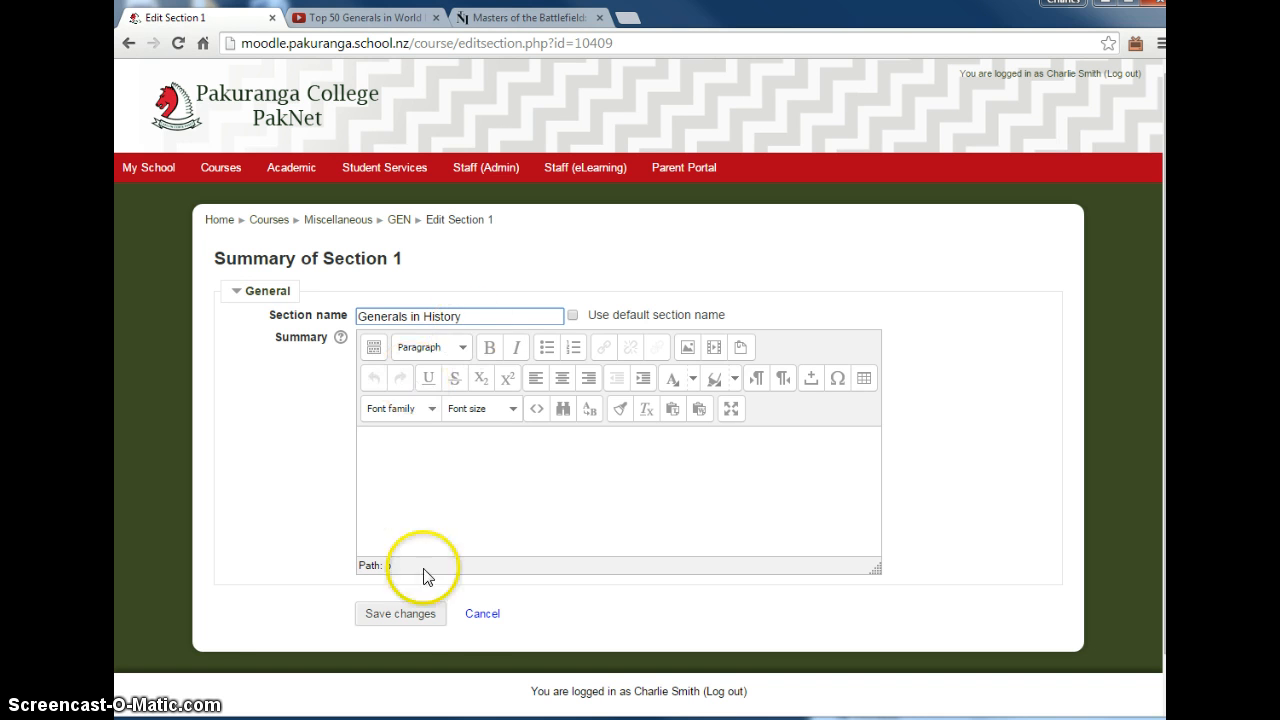
left_click(412, 612)
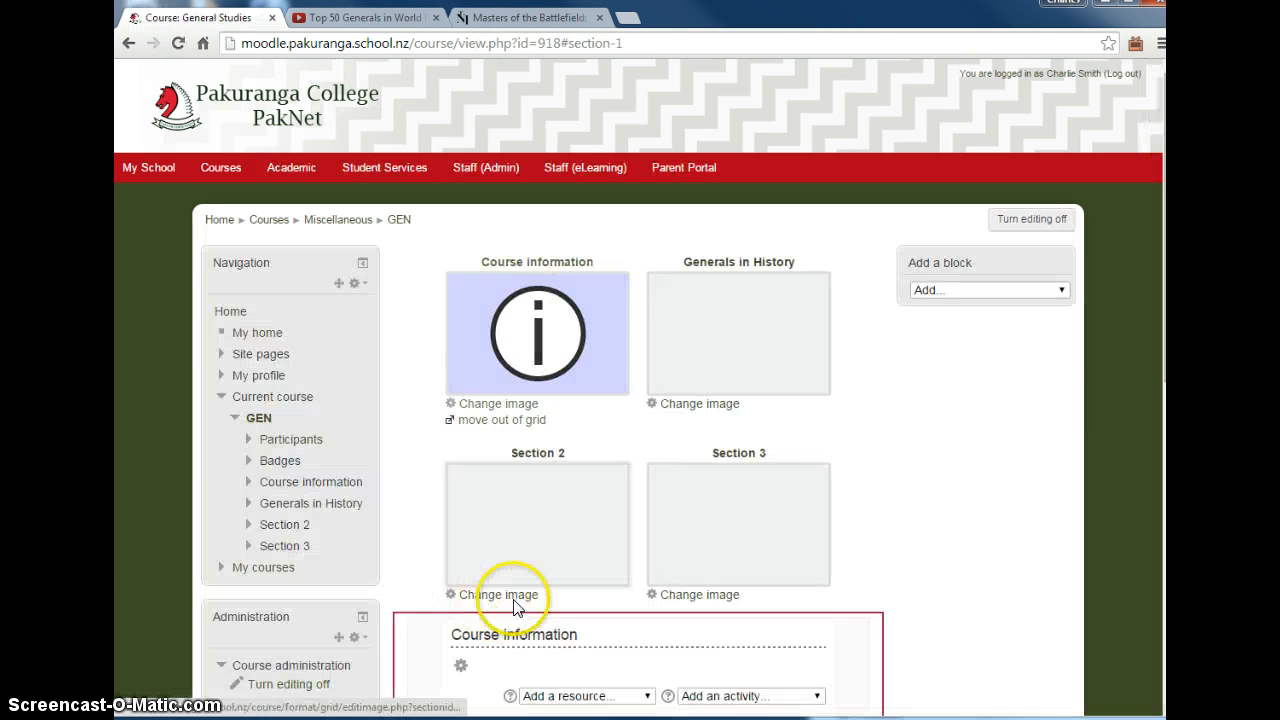
Replace Section 2's default name with "General Hospital" and save the change.
left_click(516, 594)
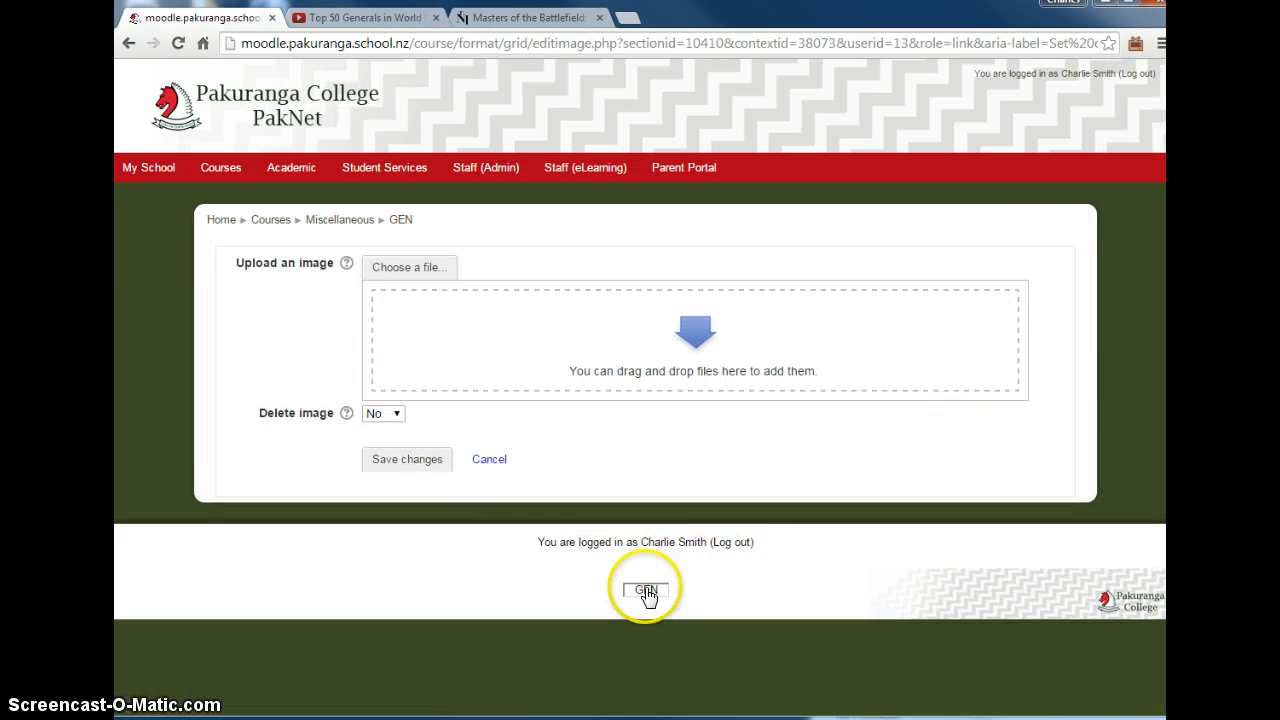
left_click(489, 462)
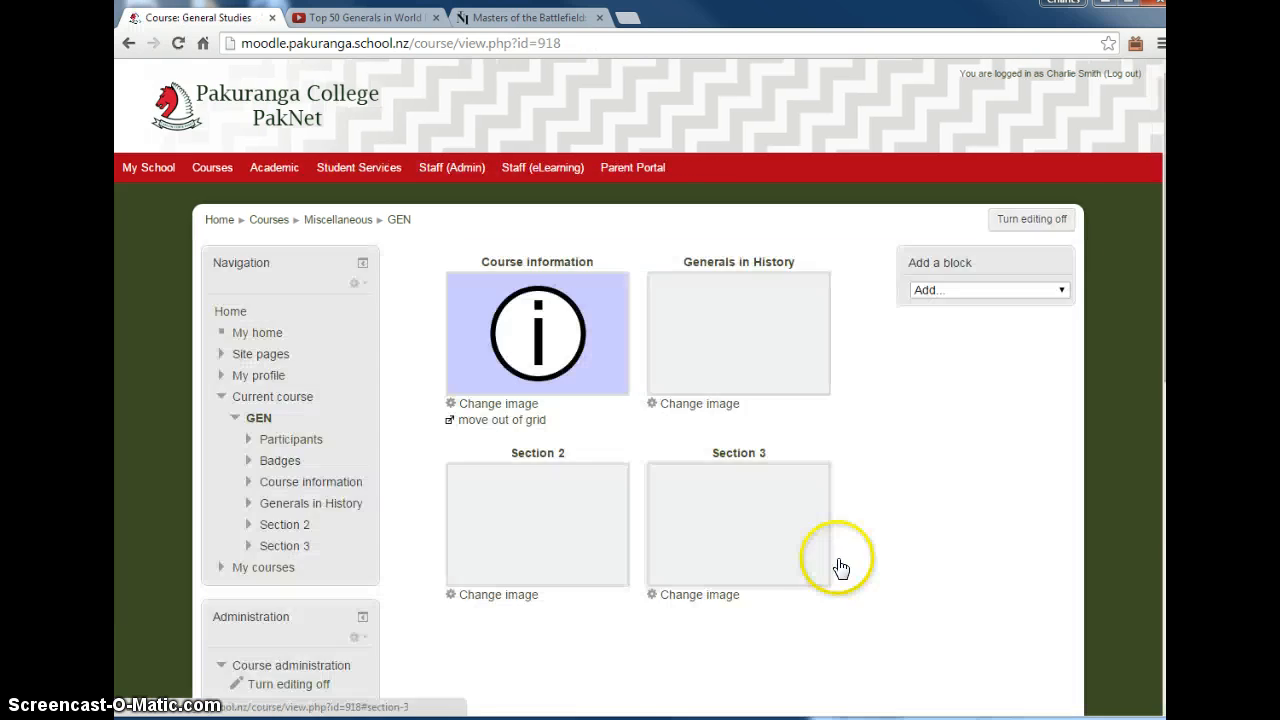
scroll(830, 566, "down", 3)
scroll(814, 567, "down", 3)
left_click(460, 269)
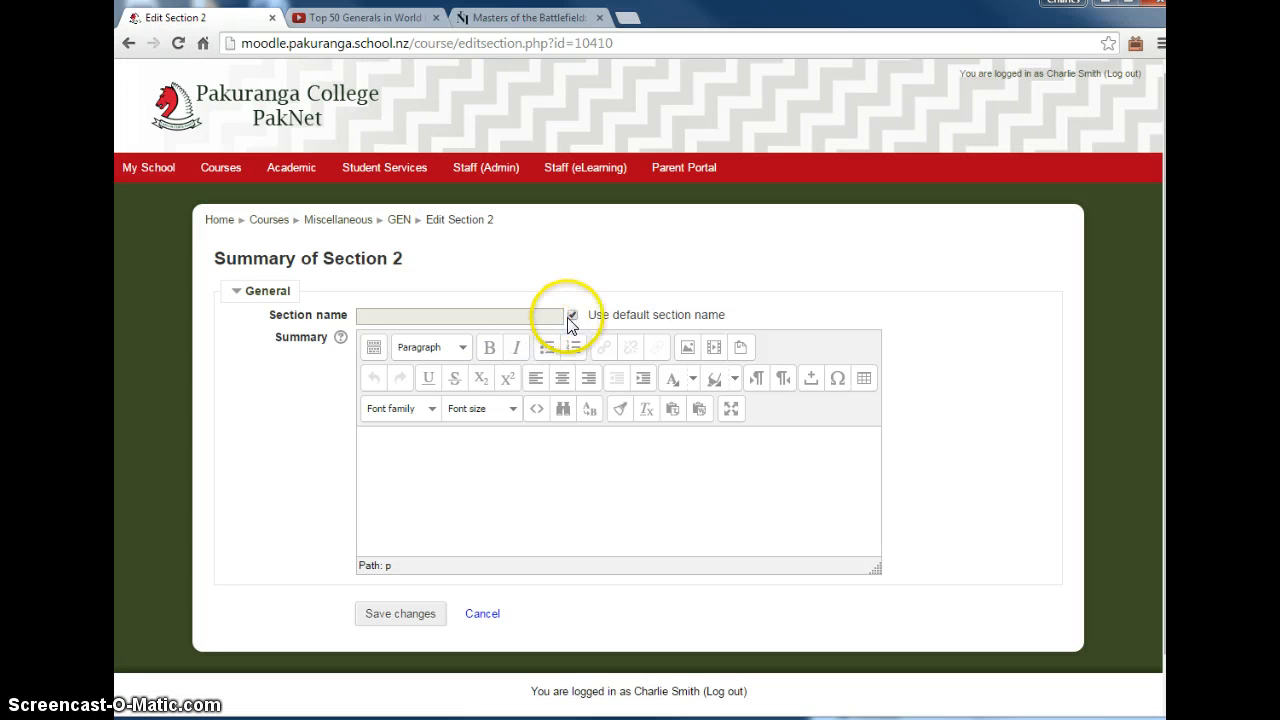
left_click(572, 315)
left_click(526, 315)
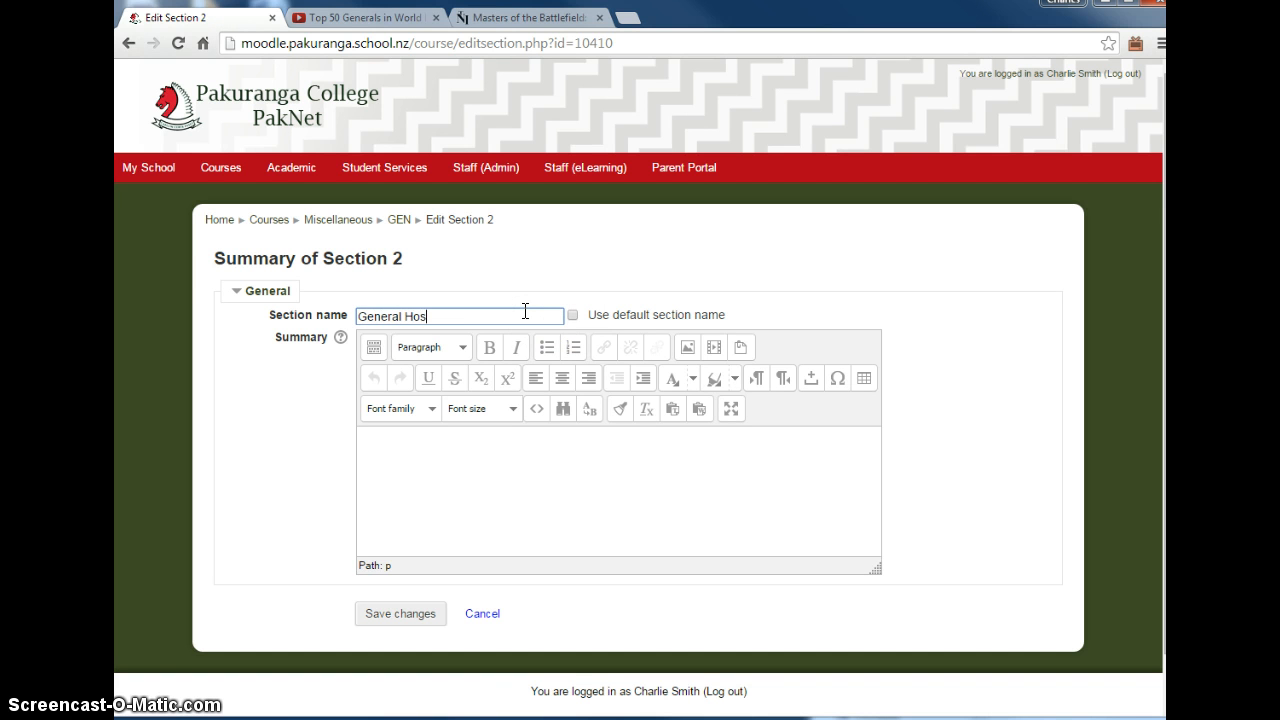
left_click(405, 614)
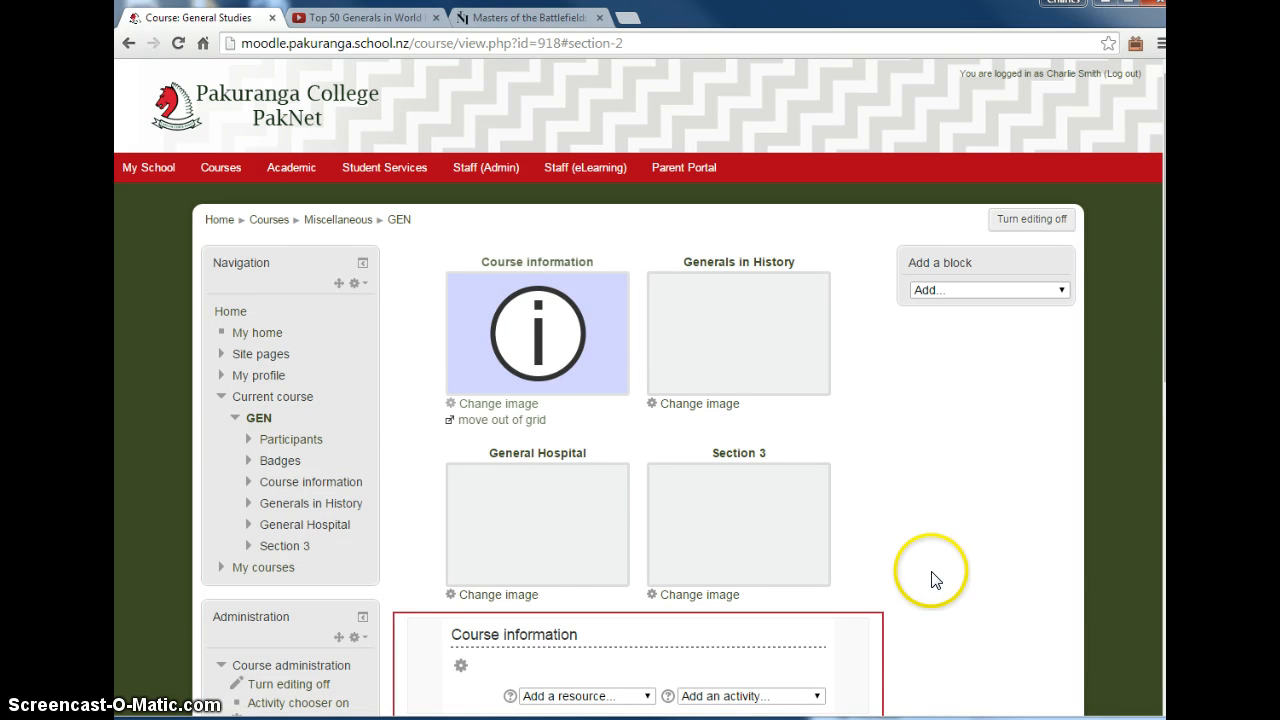
scroll(262, 665, "down", 2)
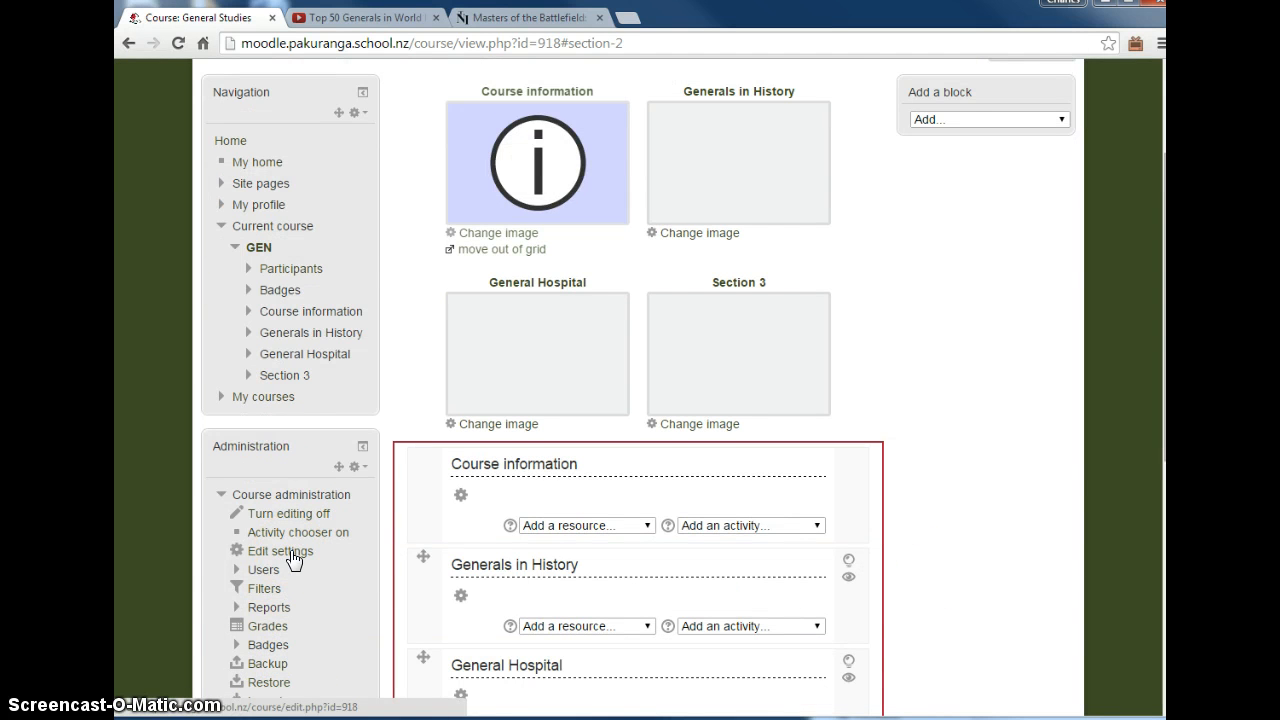
scroll(1045, 540, "up", 2)
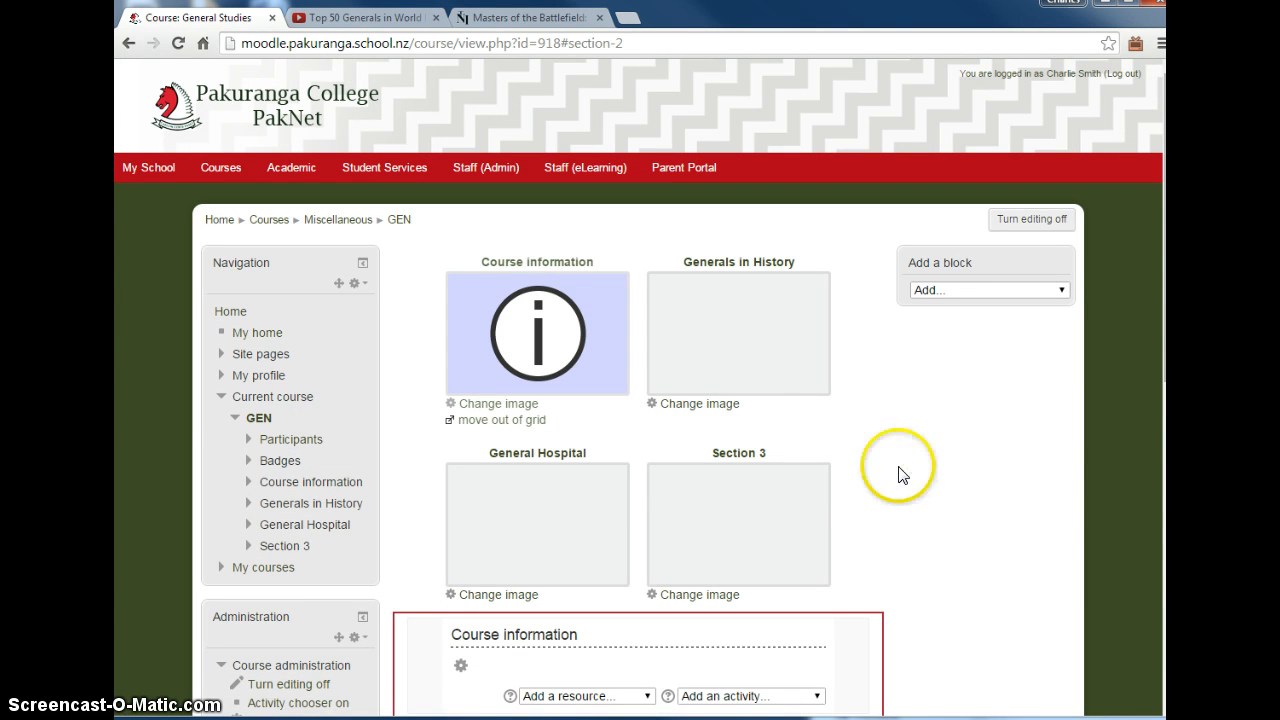
Upload generalRating.png from the Images for grid format folder as the Course information section's grid image and save the change.
left_click(514, 413)
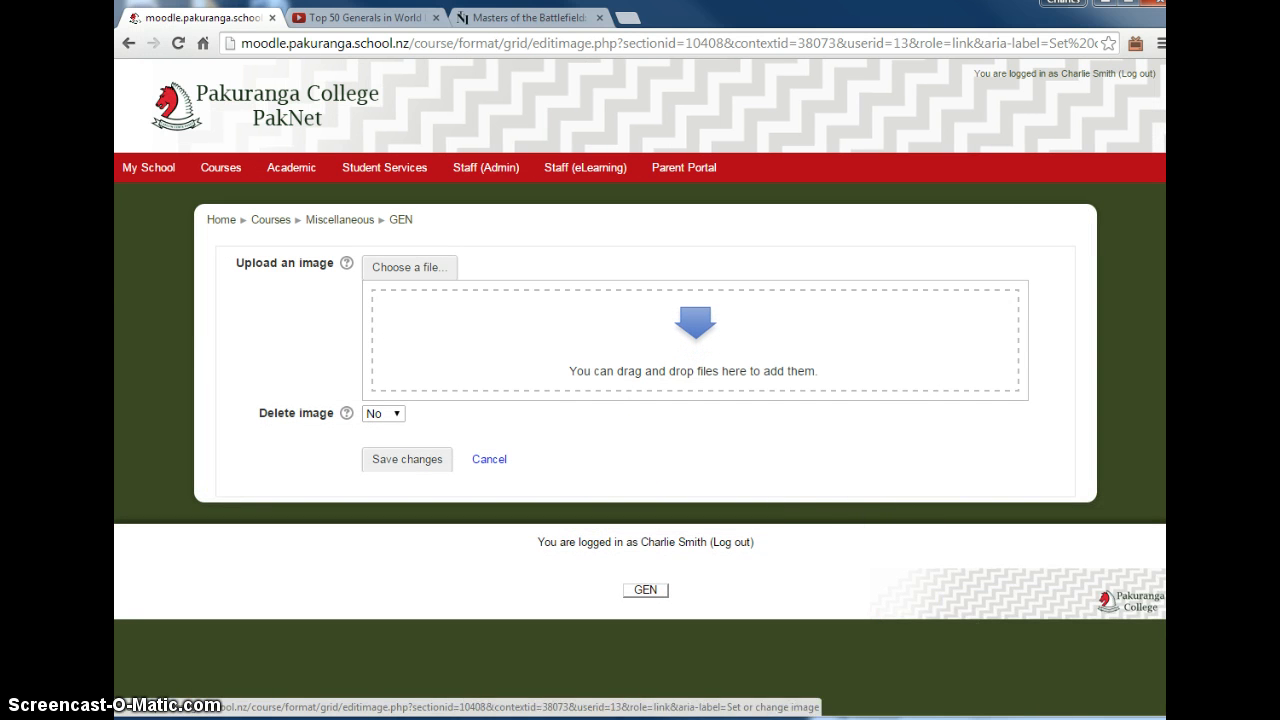
left_click(937, 718)
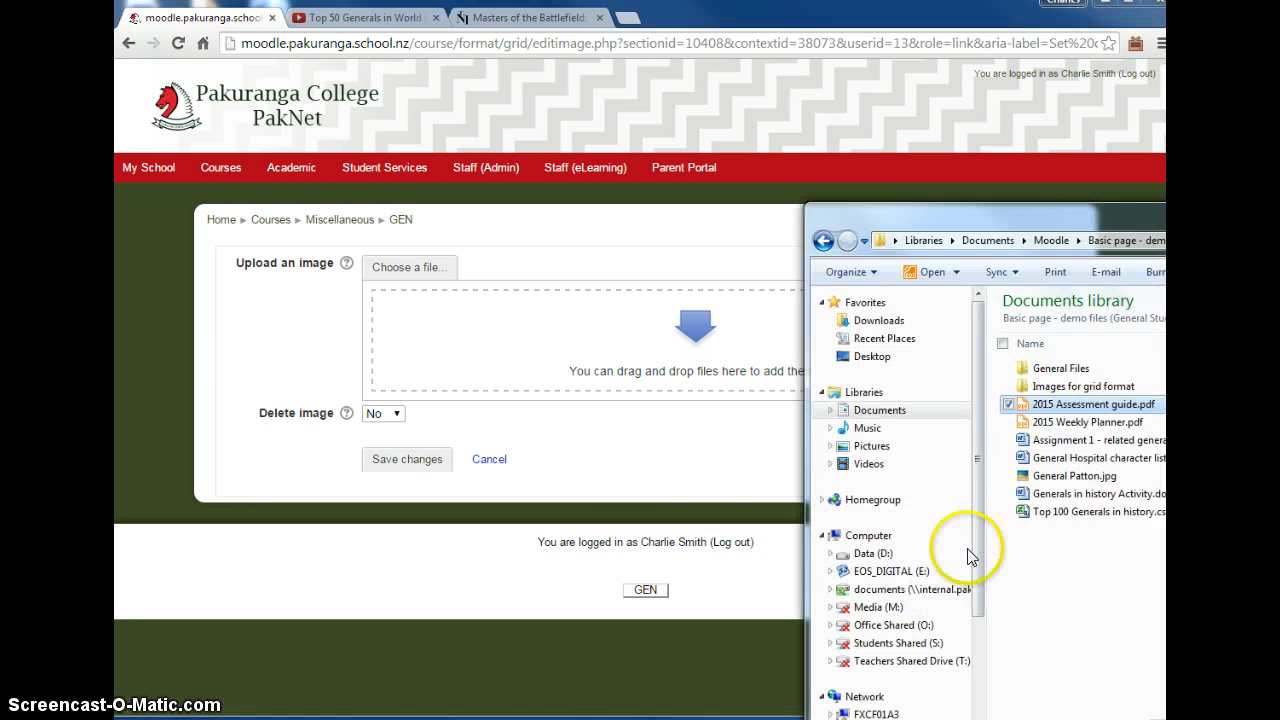
double_click(1078, 386)
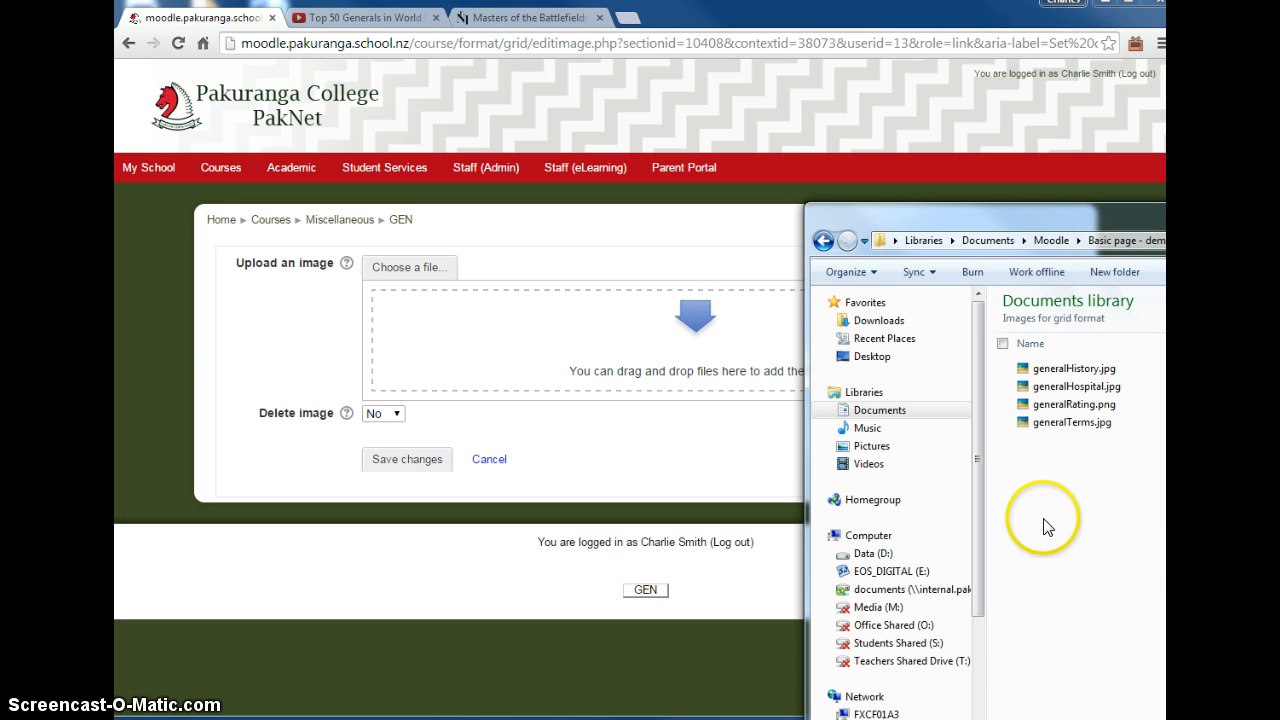
left_click_drag(1066, 405, 521, 347)
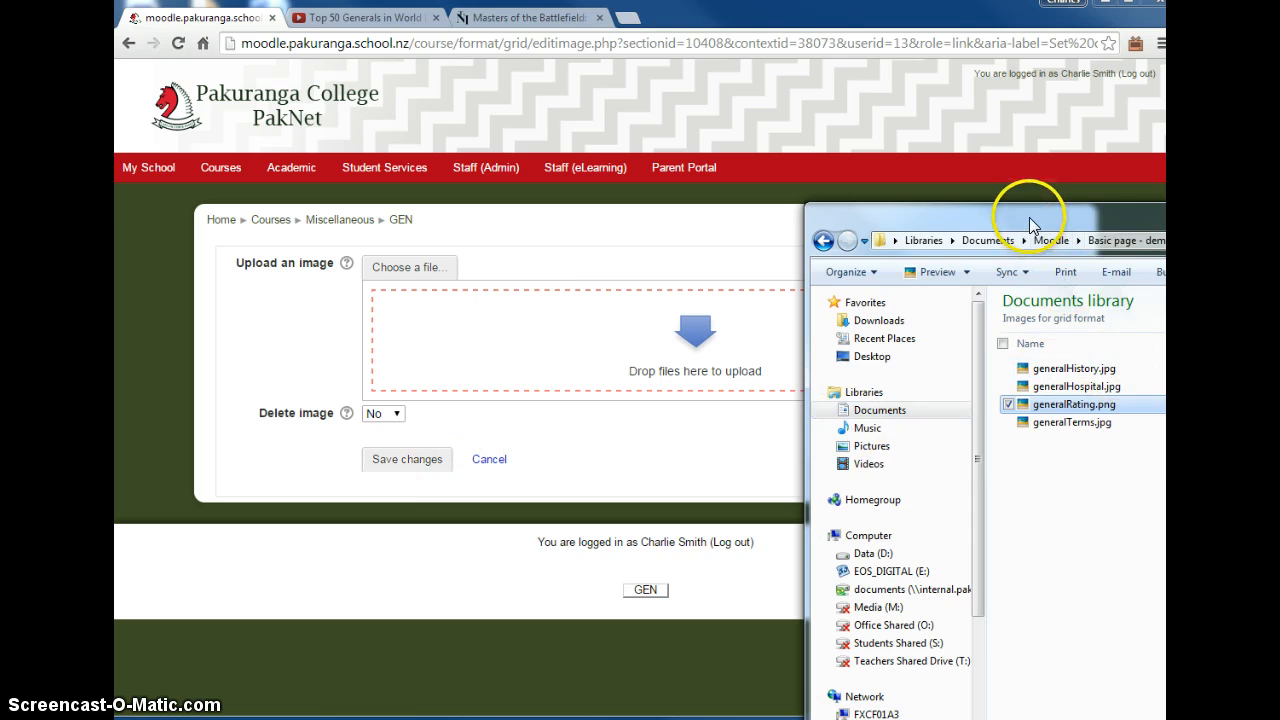
left_click_drag(1034, 214, 1084, 236)
left_click(1118, 430)
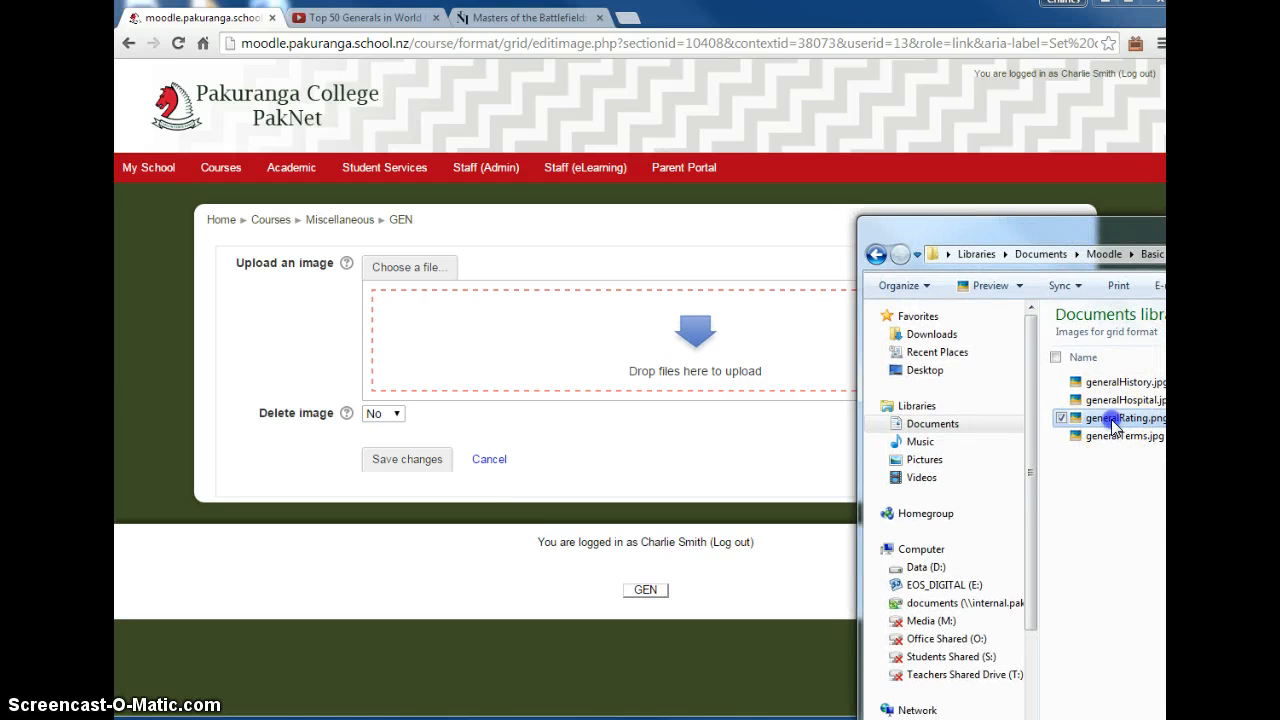
left_click_drag(1113, 425, 630, 360)
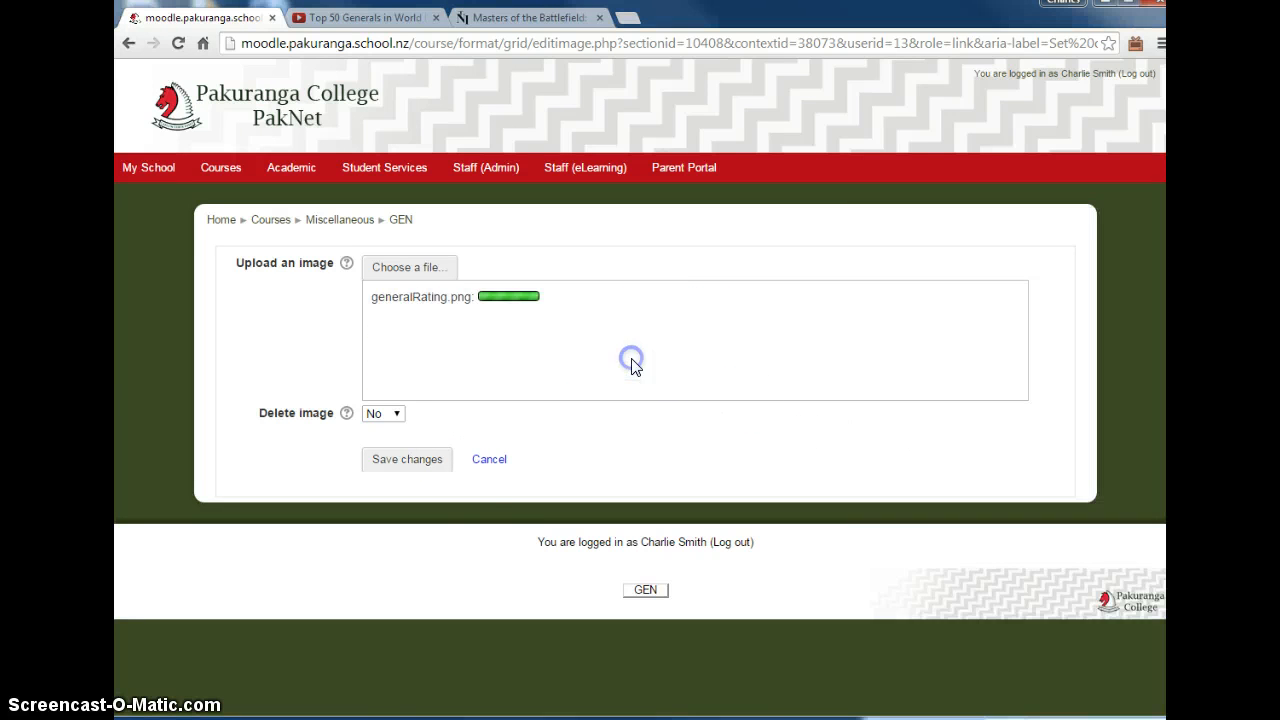
left_click(398, 466)
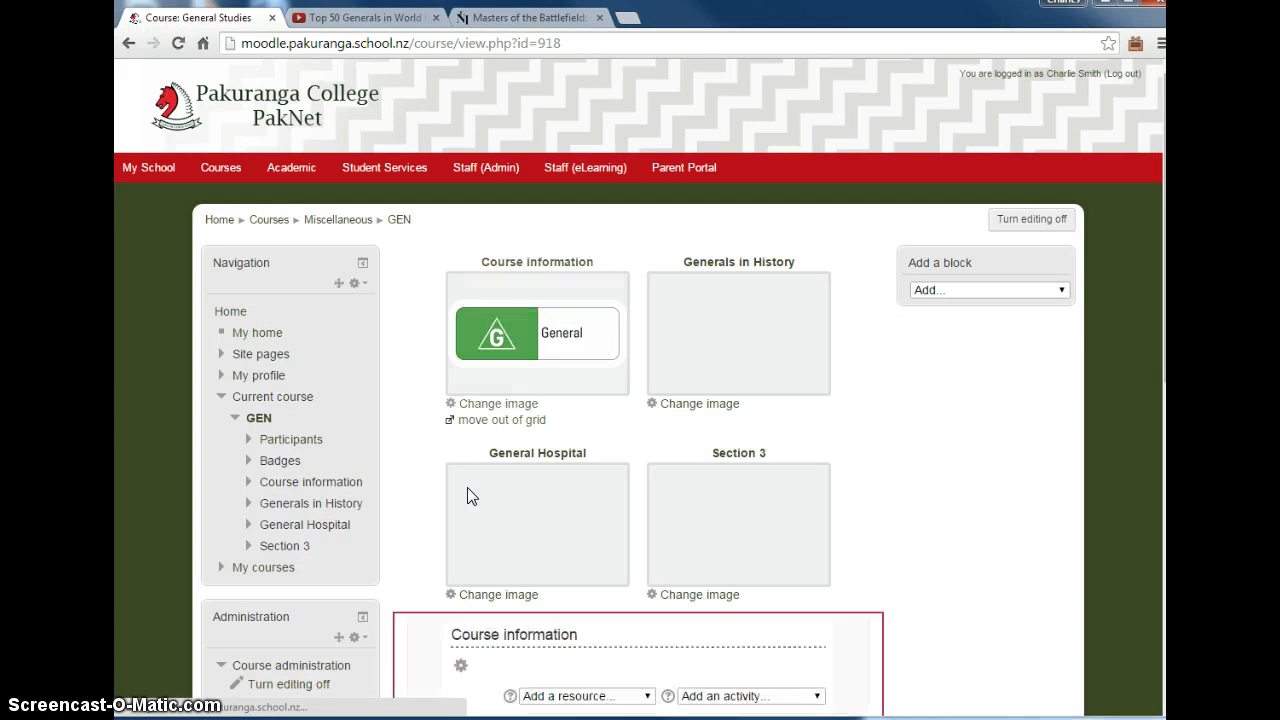
Upload generalHistory.jpg as the grid image of the Generals in History section and save the change.
left_click(690, 404)
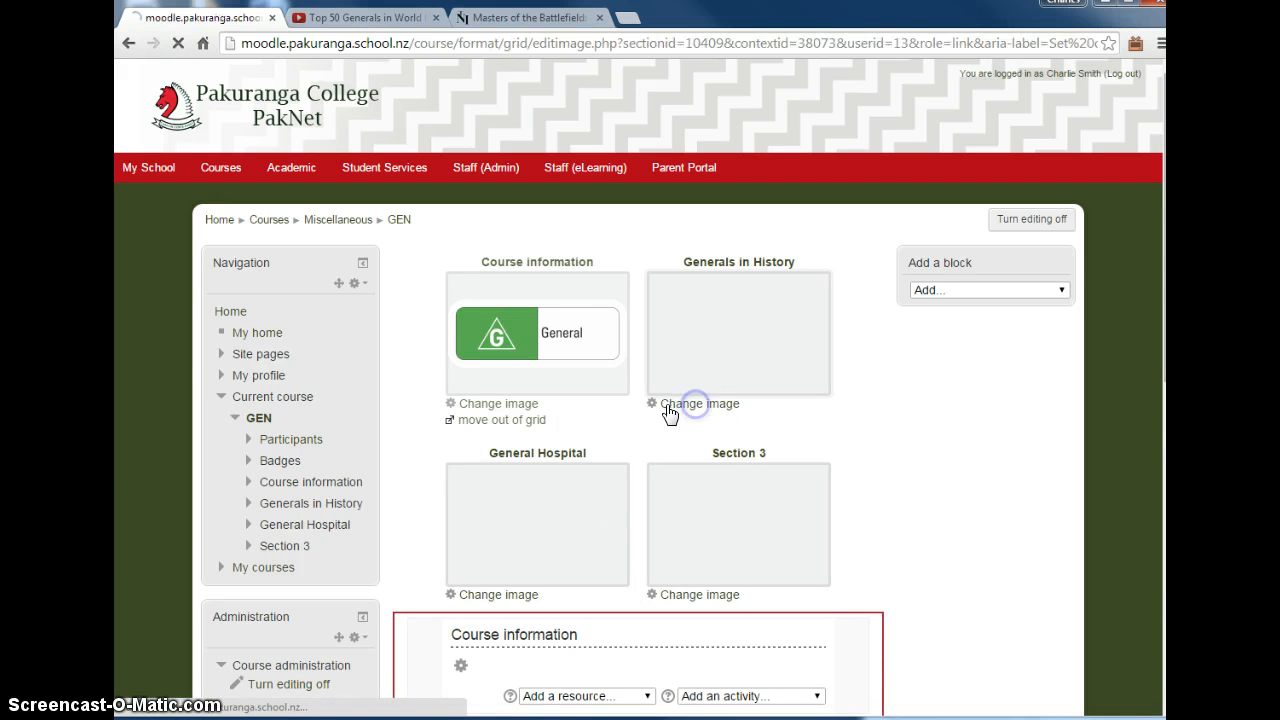
left_click(1022, 718)
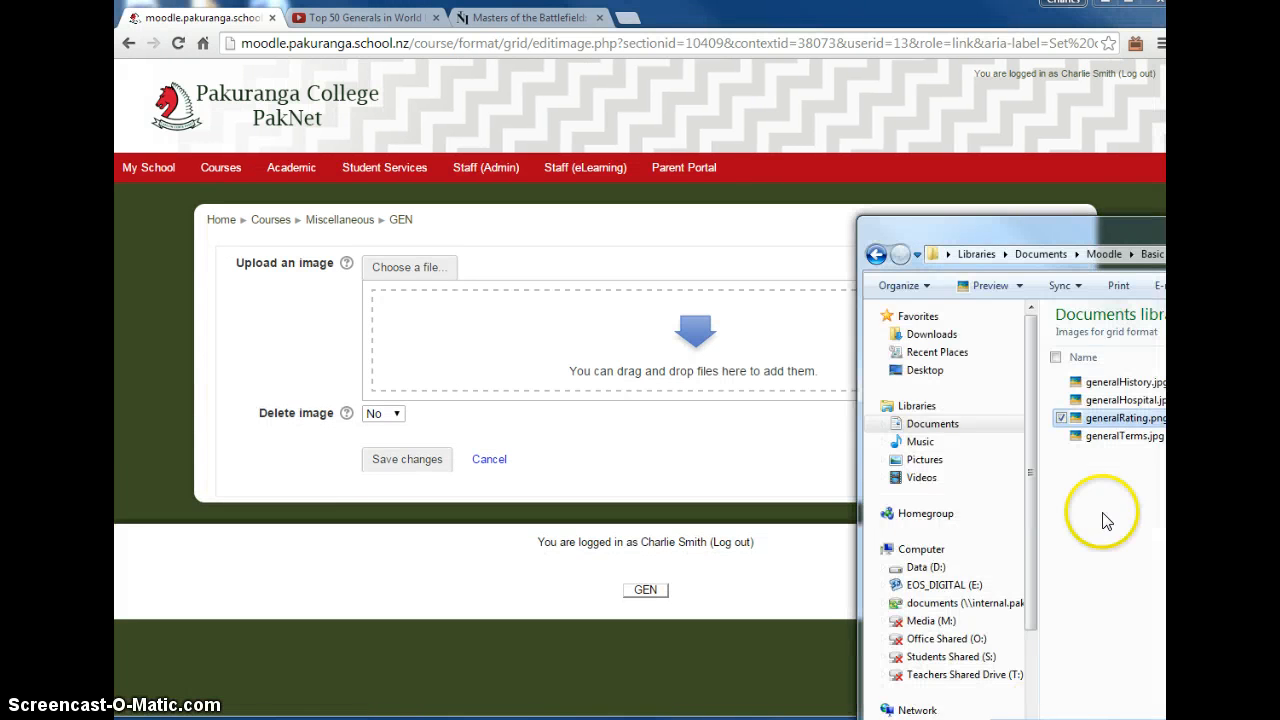
left_click(1102, 387)
left_click_drag(1102, 387, 680, 376)
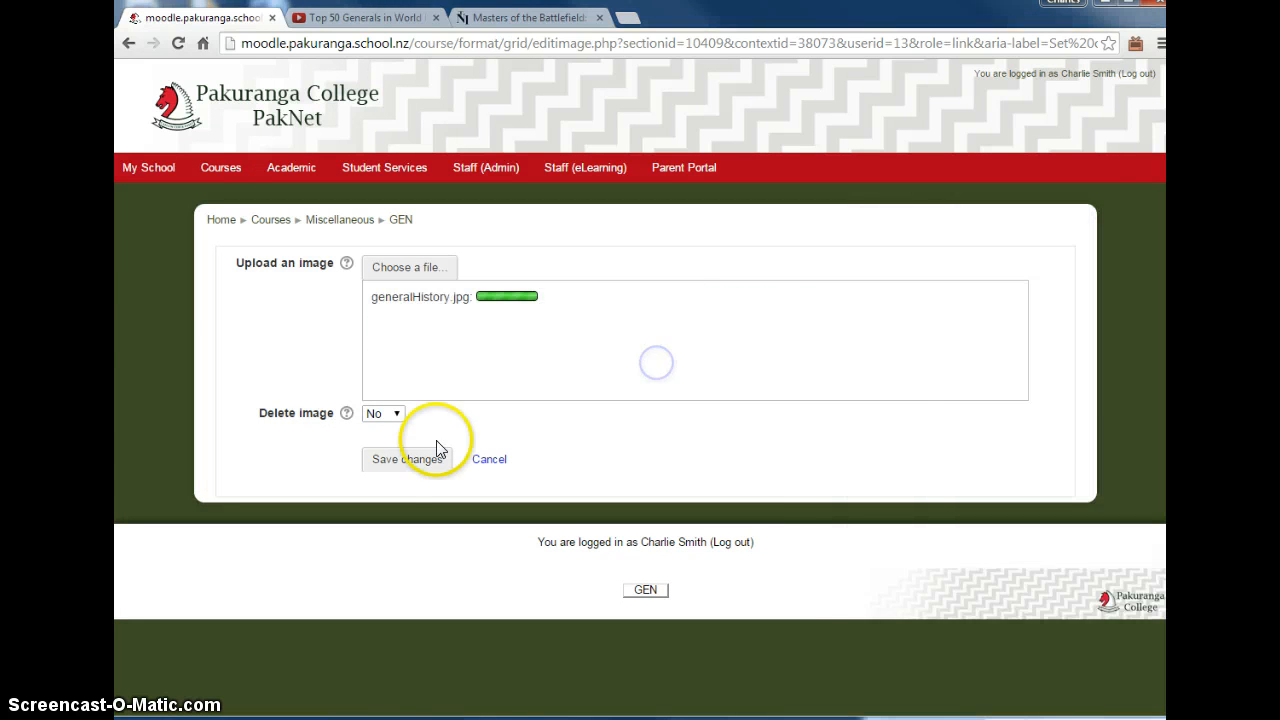
left_click(414, 462)
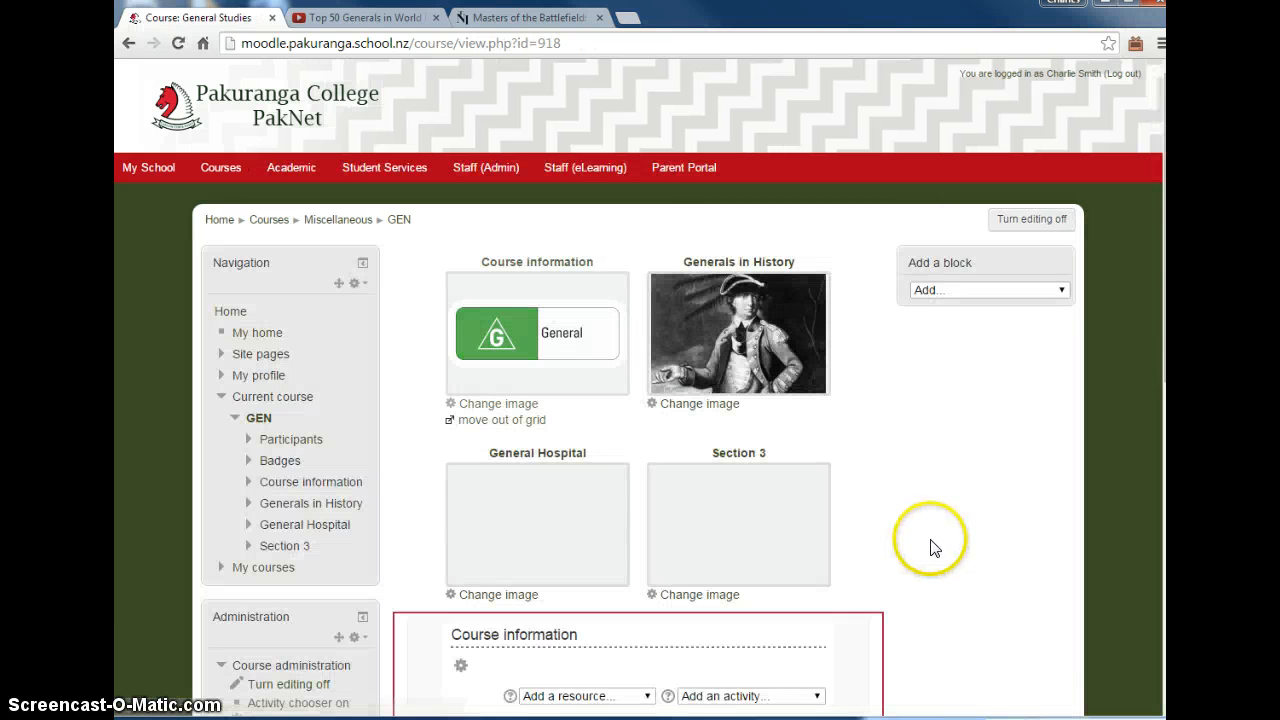
Upload generalHospital.jpg as the grid image of the General Hospital section and save the change.
left_click(1020, 718)
left_click(1110, 400)
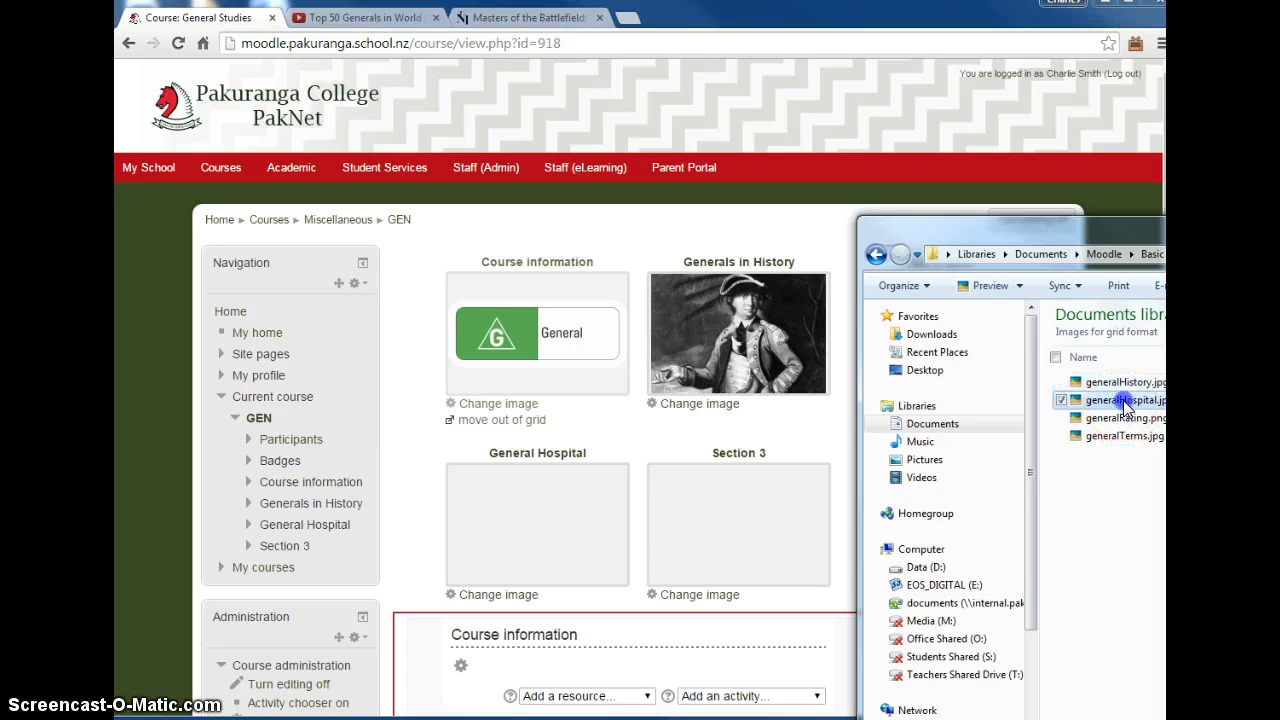
left_click_drag(1125, 400, 1170, 449)
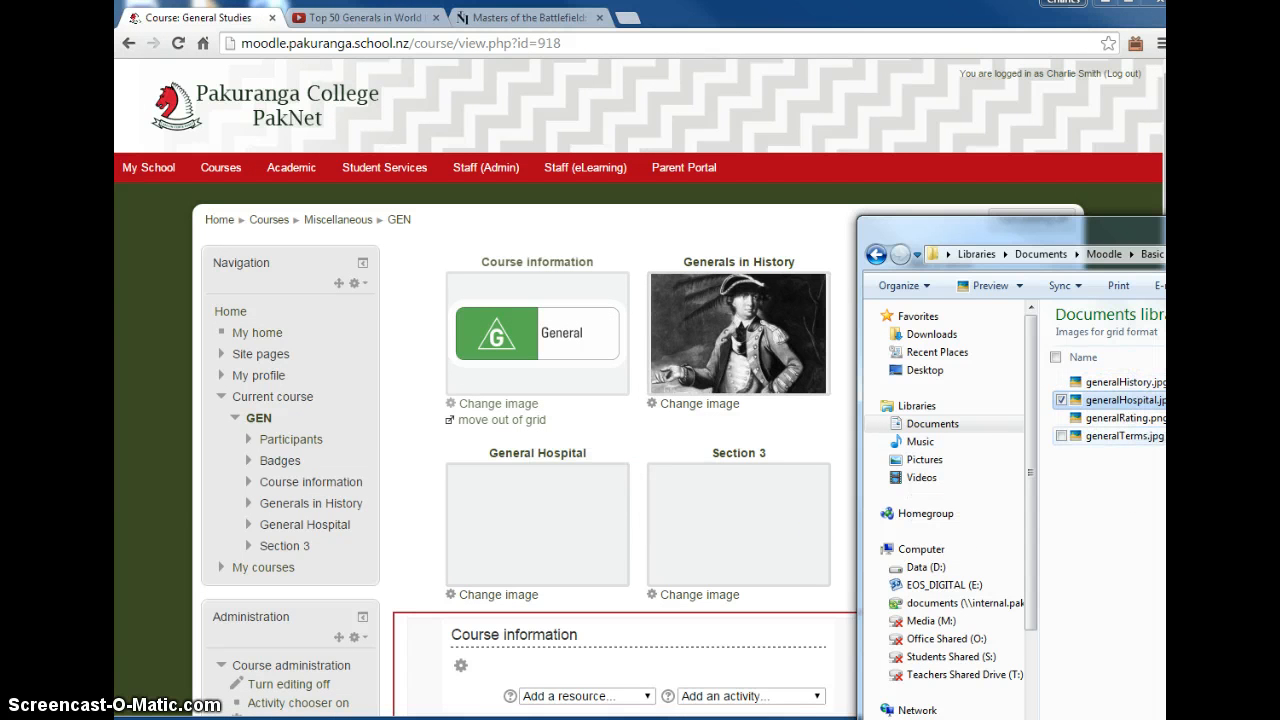
left_click(506, 593)
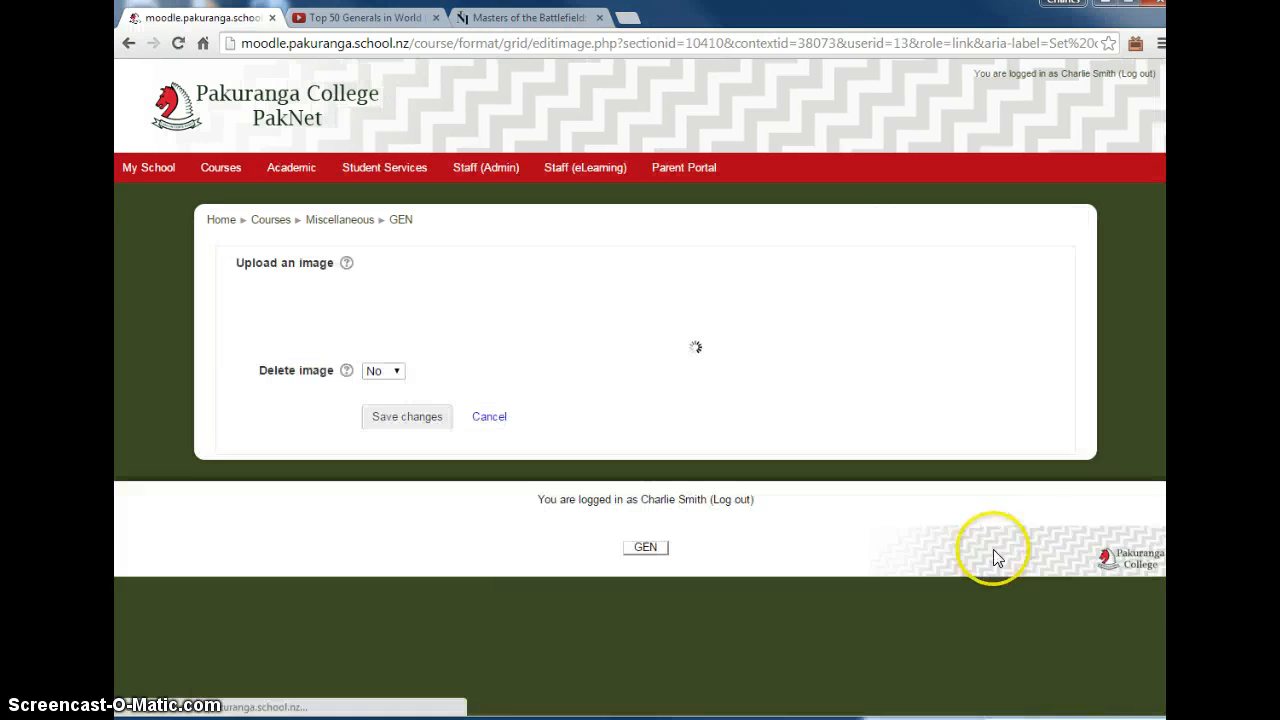
left_click(1000, 718)
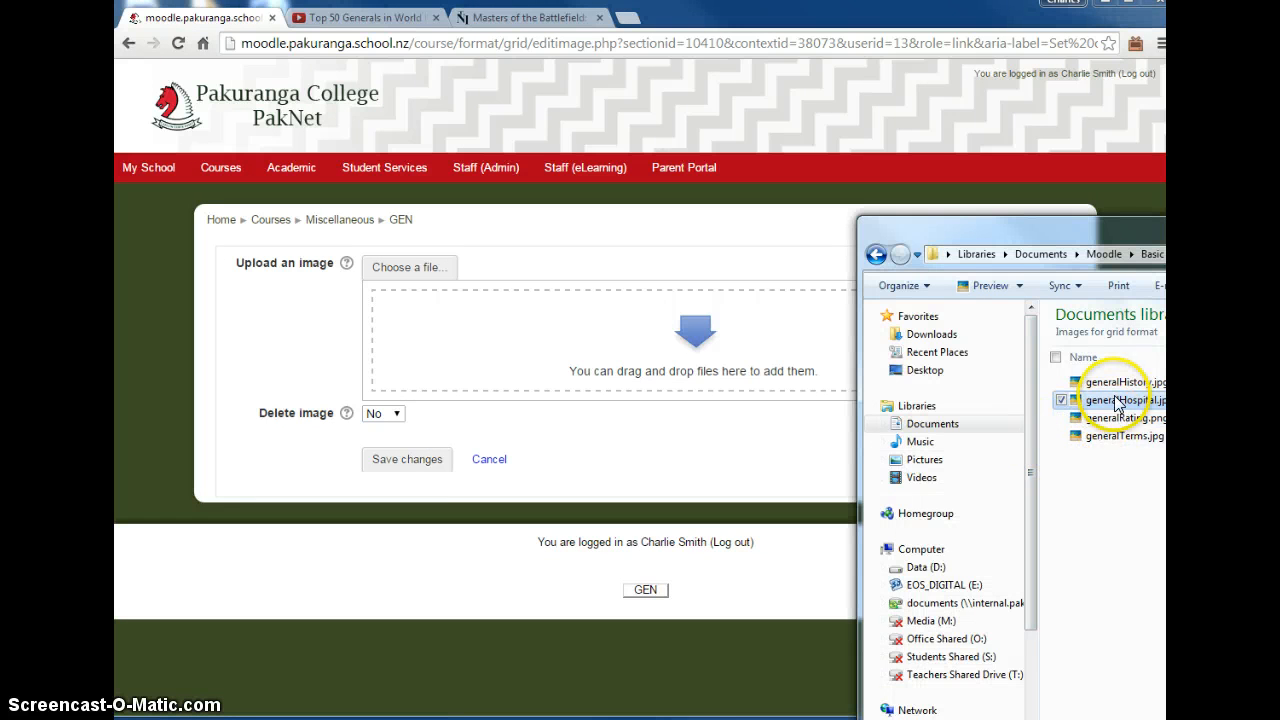
left_click_drag(1117, 403, 614, 357)
left_click(414, 459)
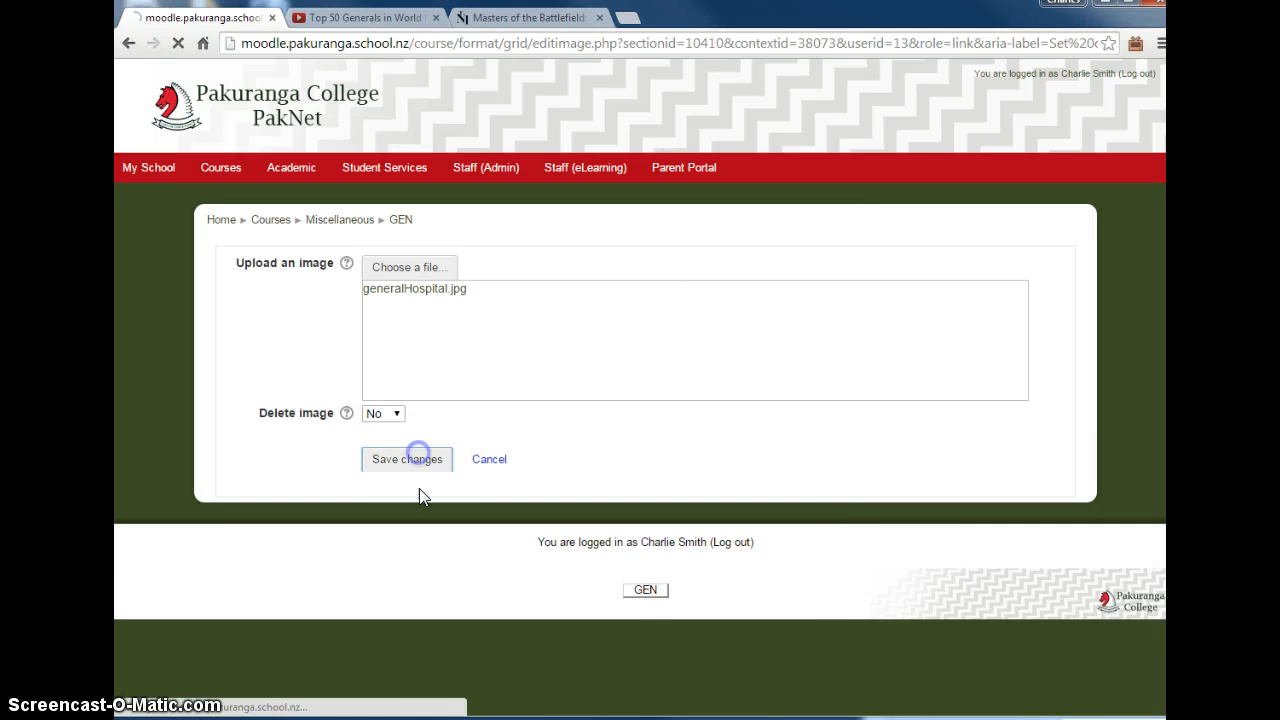
Upload generalTerms.jpg as the grid image of Section 3 and save the change.
left_click(1000, 718)
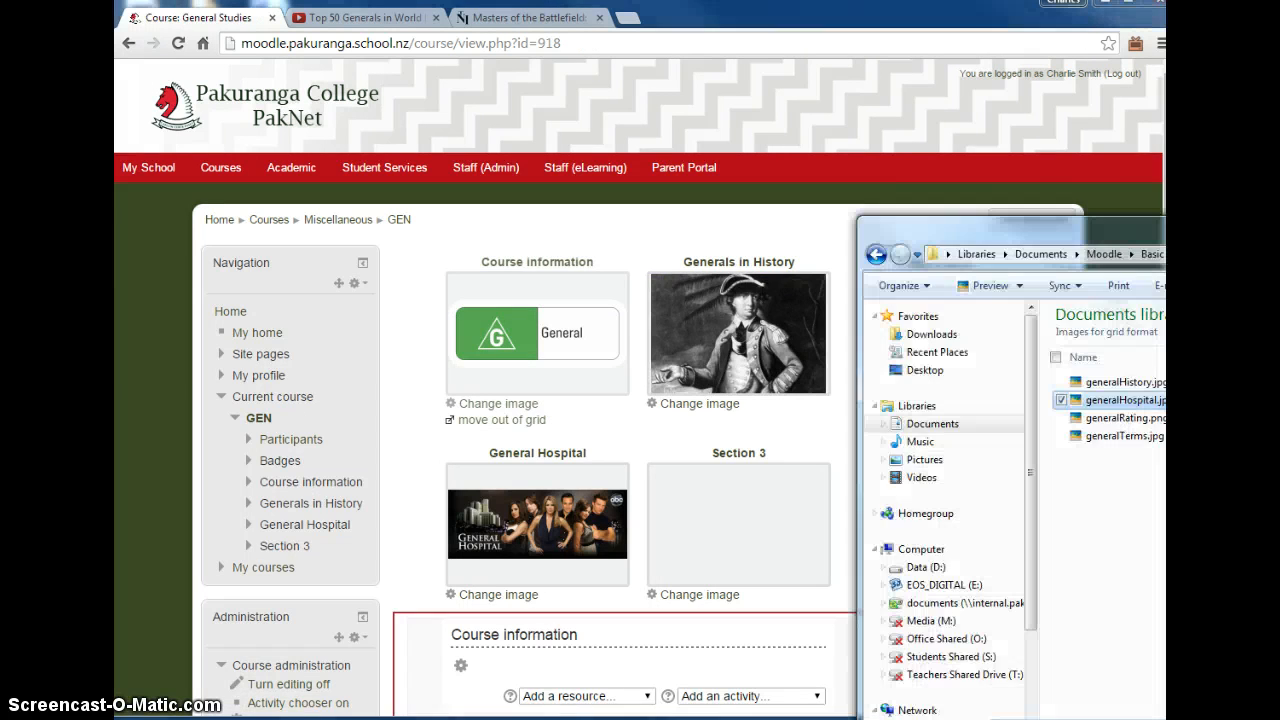
left_click(668, 594)
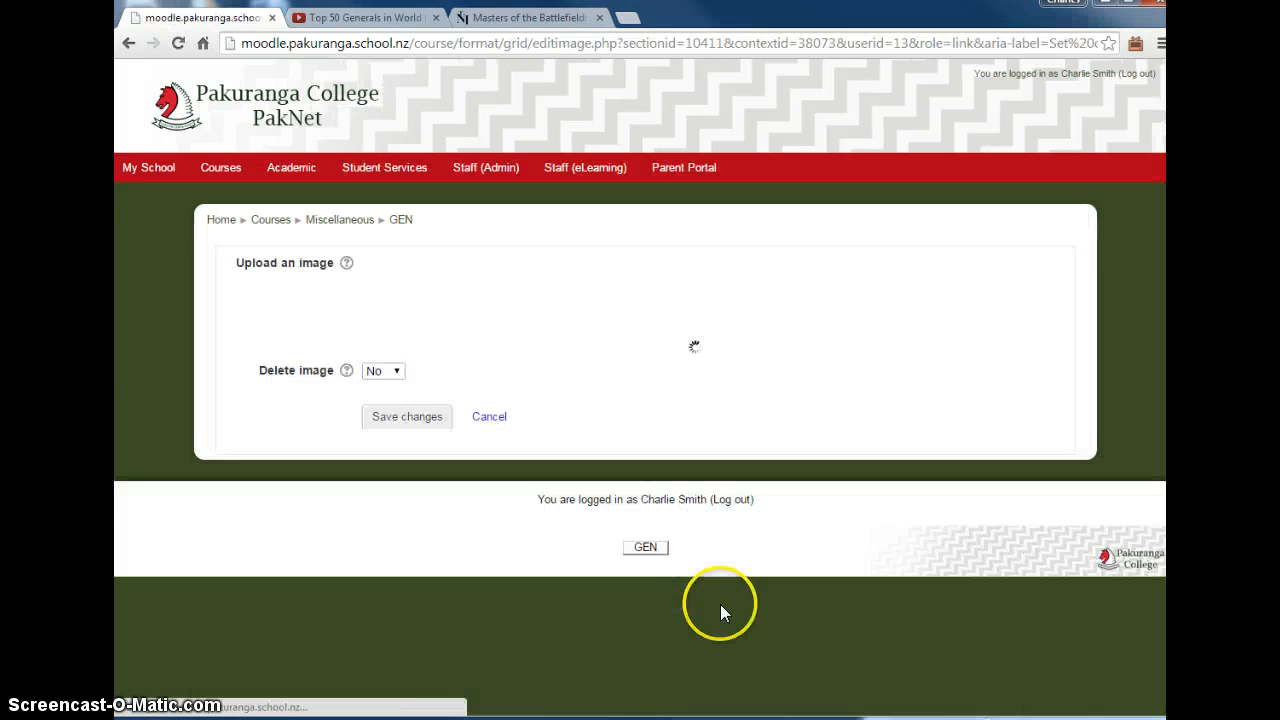
left_click(940, 712)
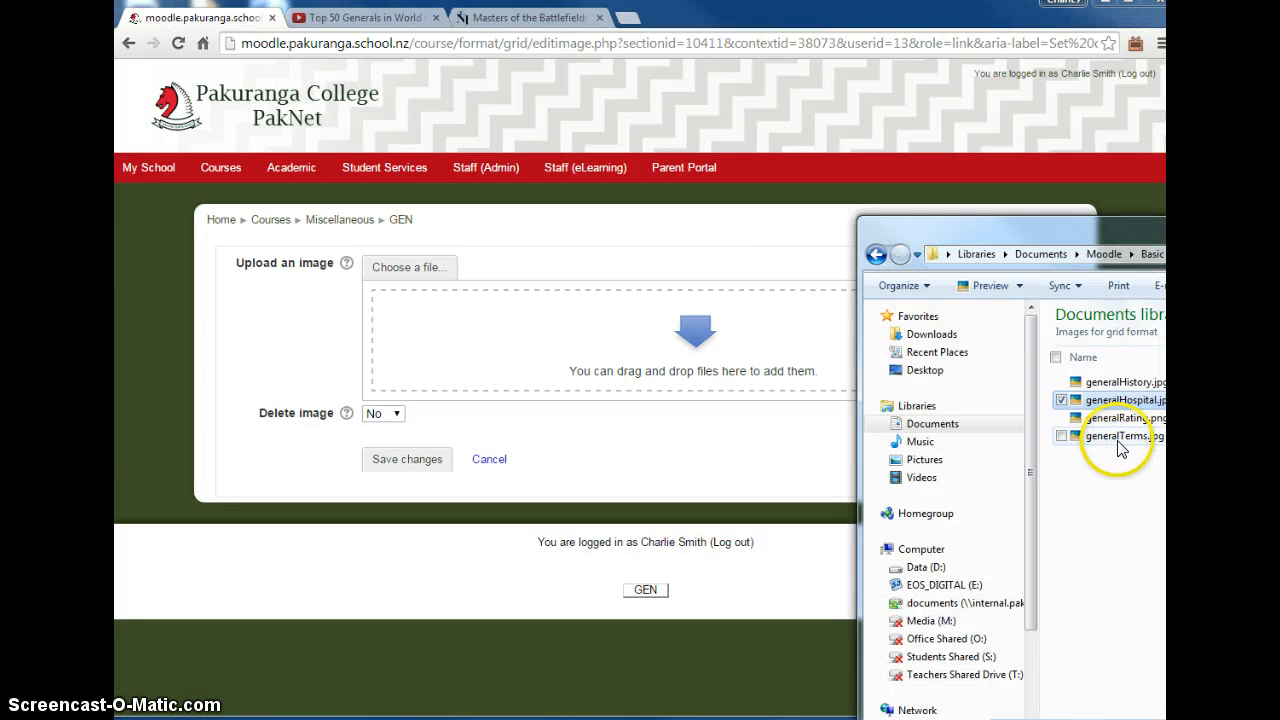
left_click_drag(1120, 445, 640, 372)
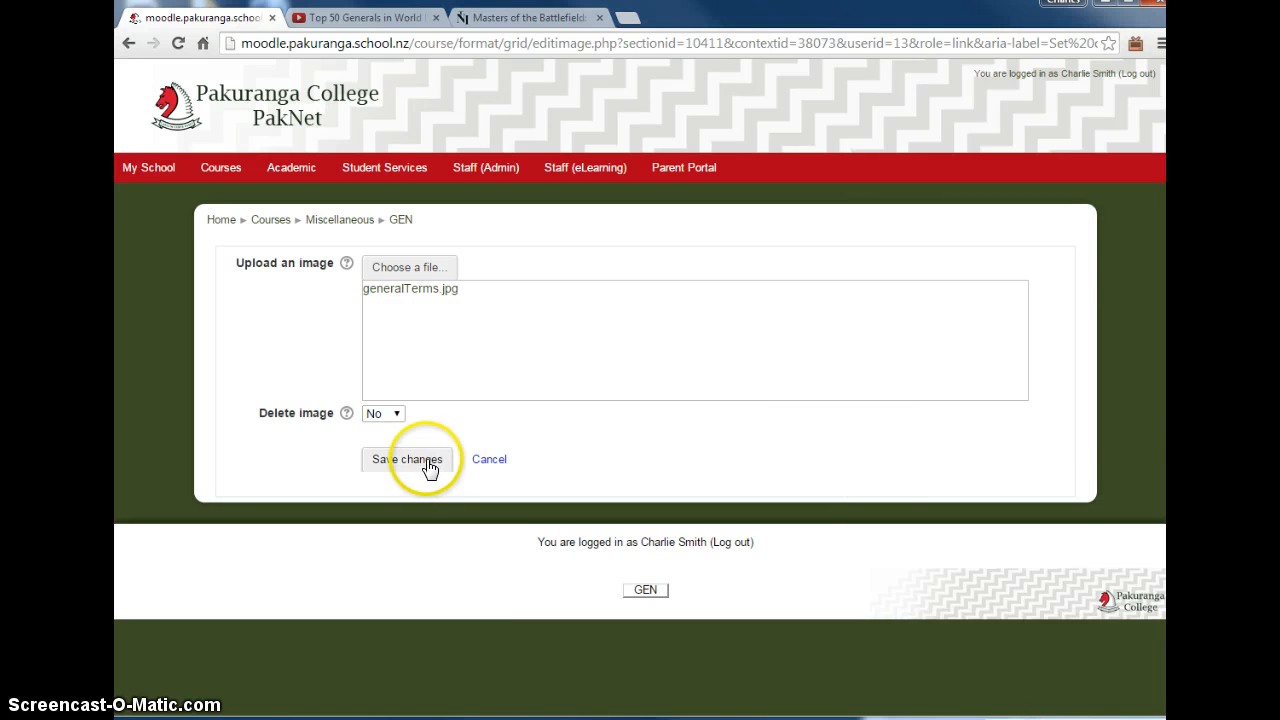
left_click(423, 459)
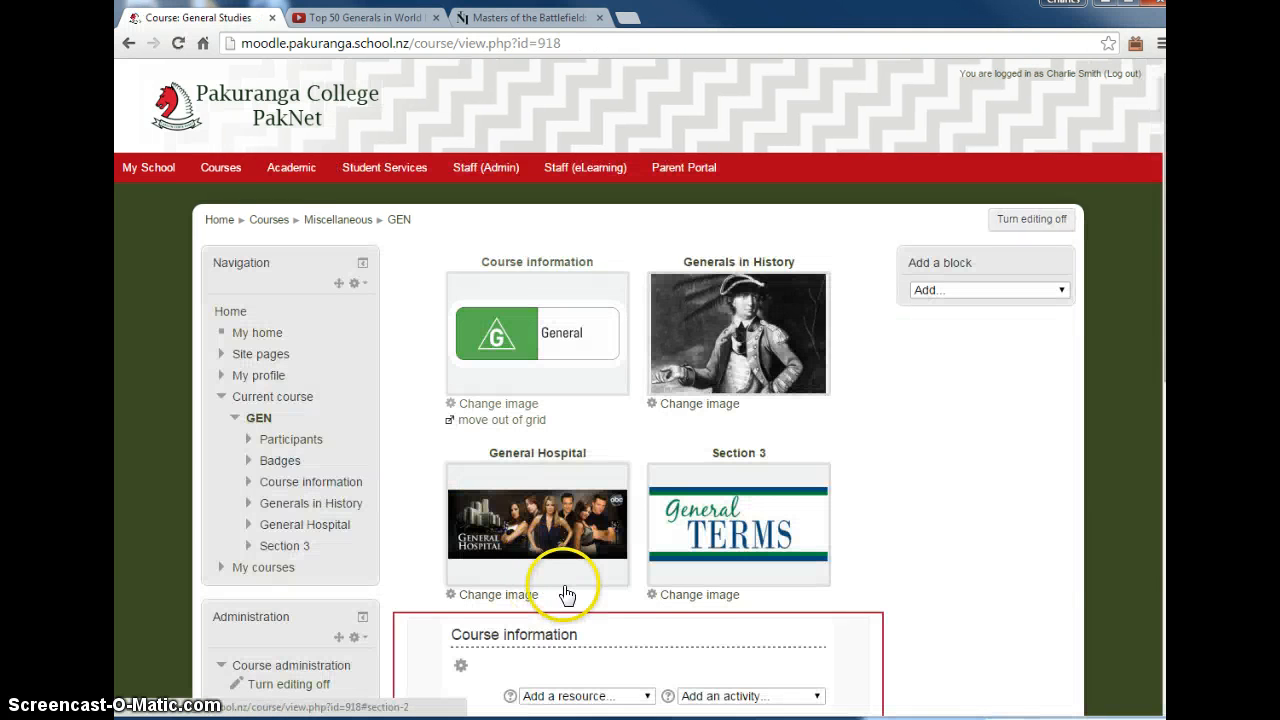
Replace Section 3's default name with "General terms" and save the change.
scroll(558, 588, "down", 4)
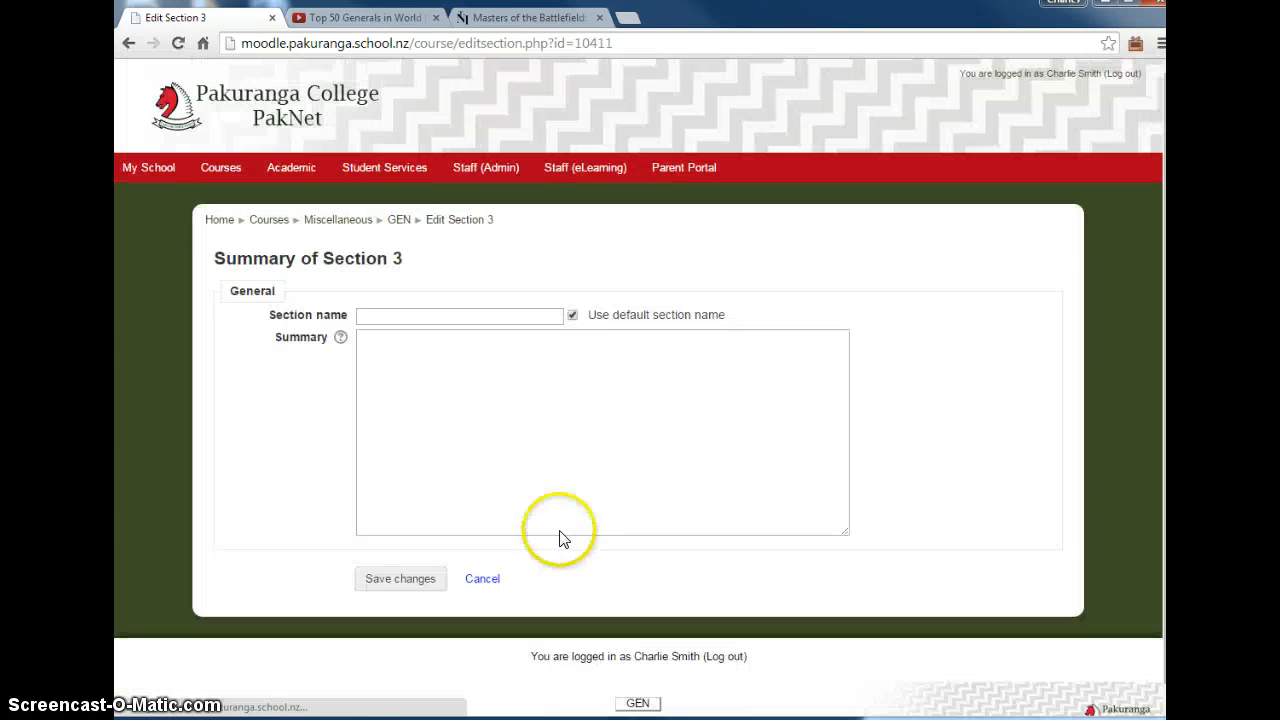
left_click(572, 315)
left_click(525, 318)
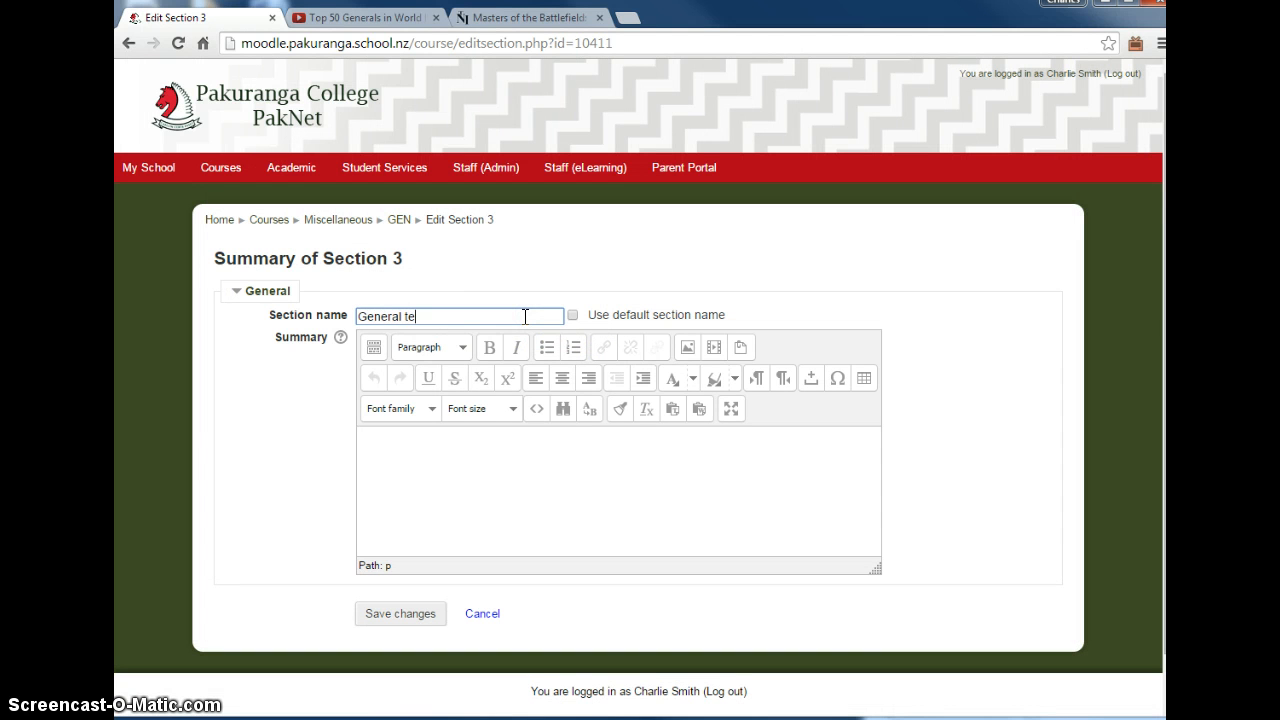
left_click(418, 616)
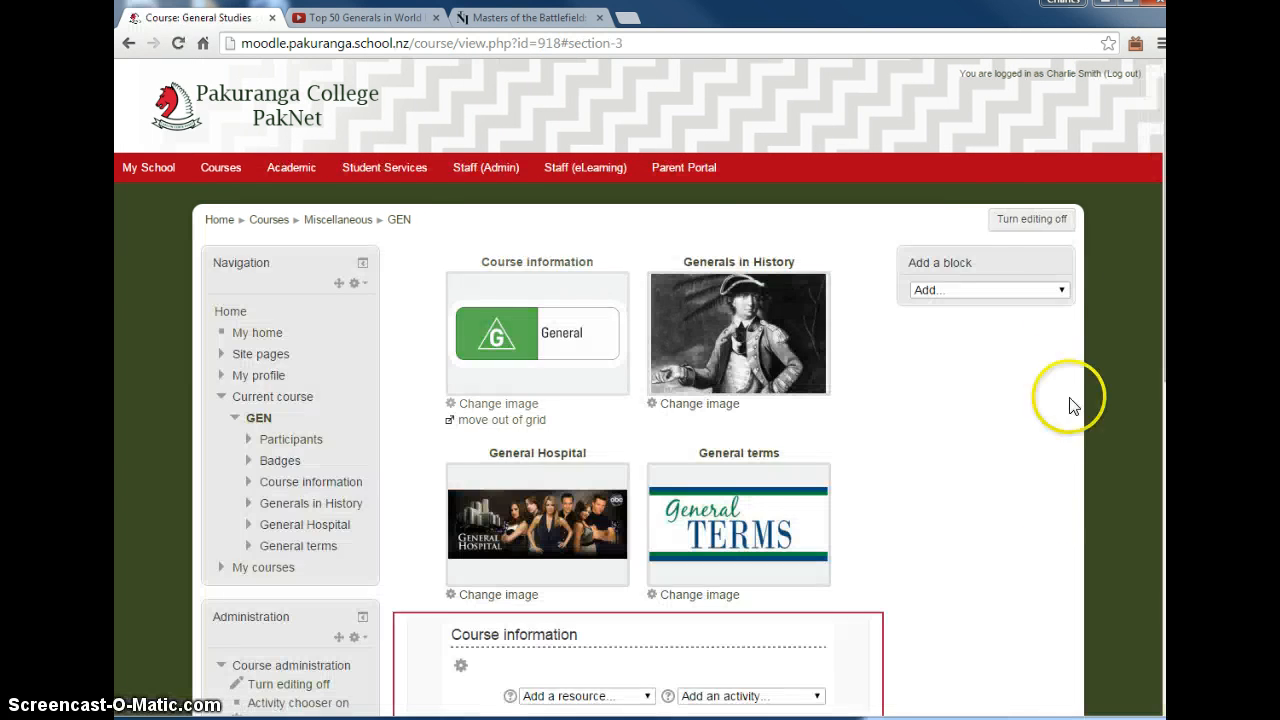
Turn off course editing and preview the Course information, Generals in History and General Hospital sections, closing each one after viewing.
left_click(1040, 219)
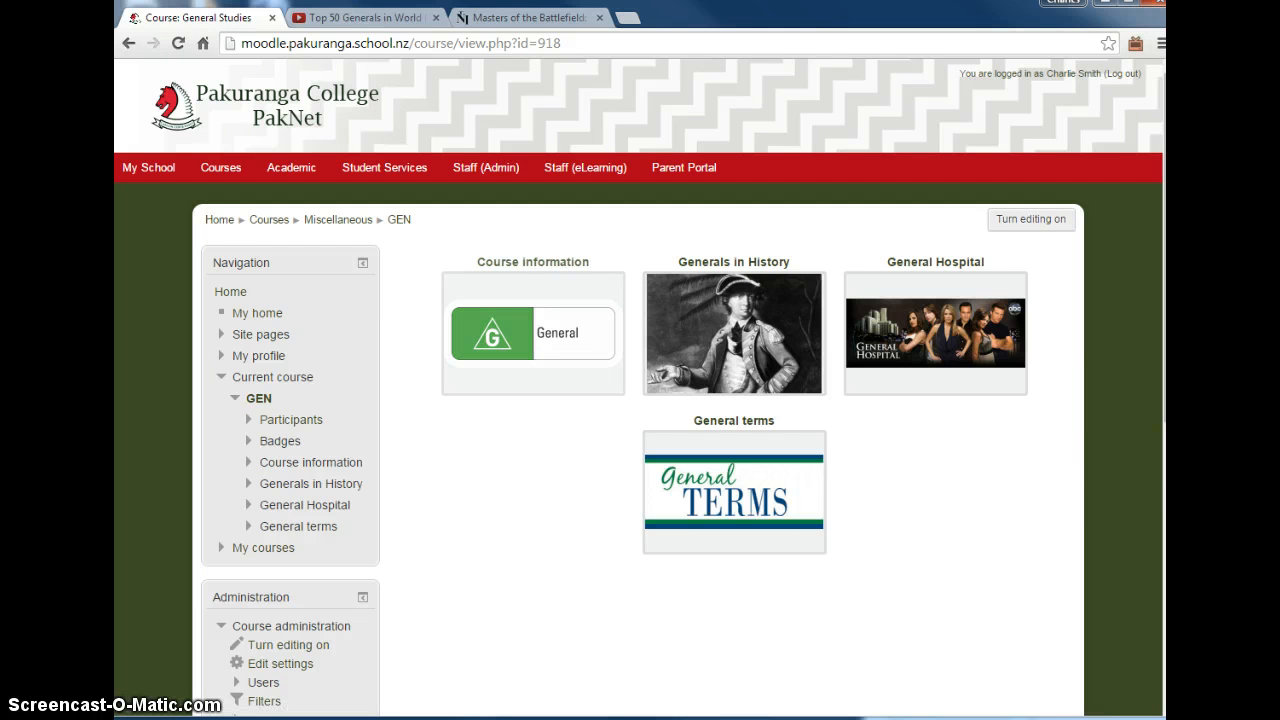
mouse_move(1165, 453)
left_mouse_down()
mouse_move(1026, 450)
mouse_move(1169, 453)
left_mouse_up()
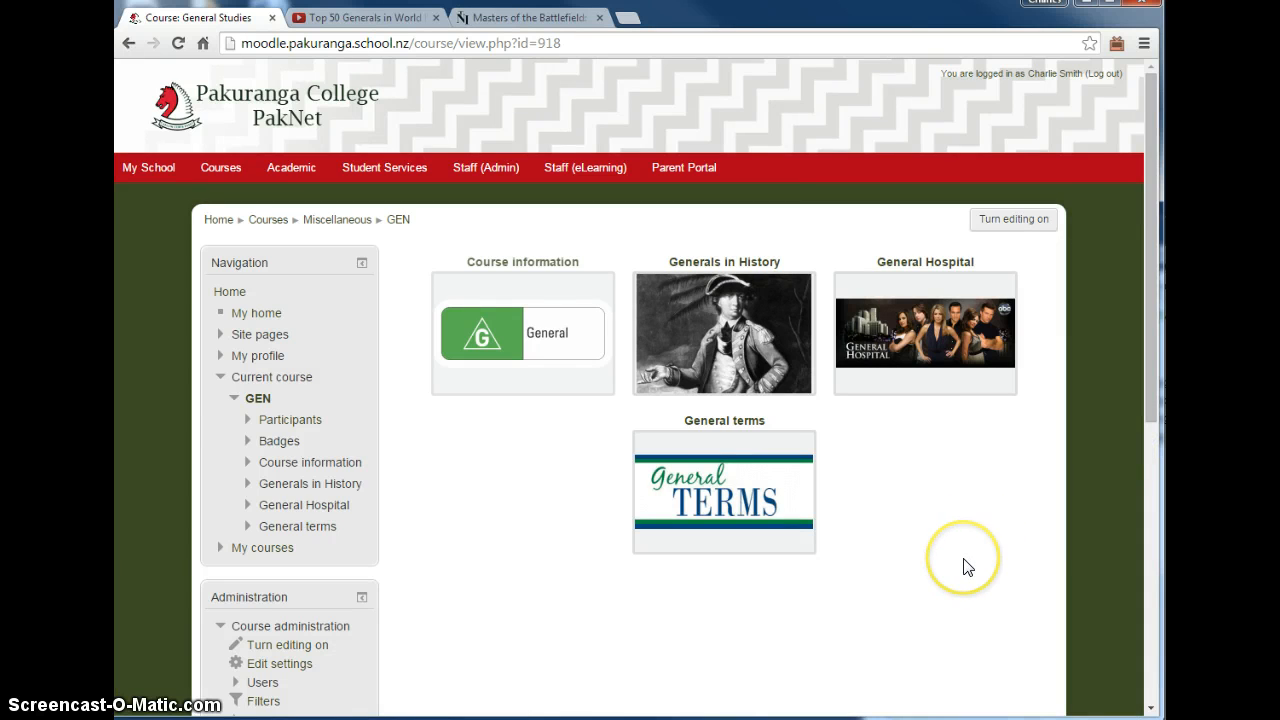
left_click(540, 332)
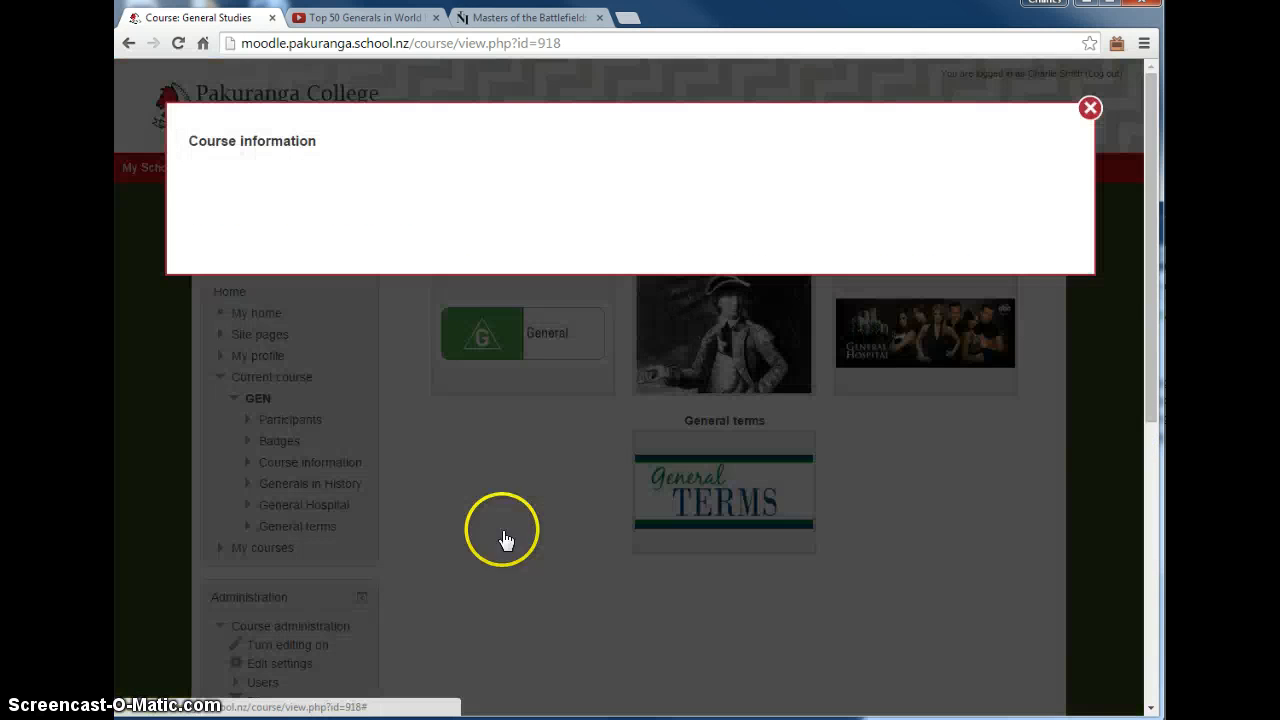
left_click(1089, 108)
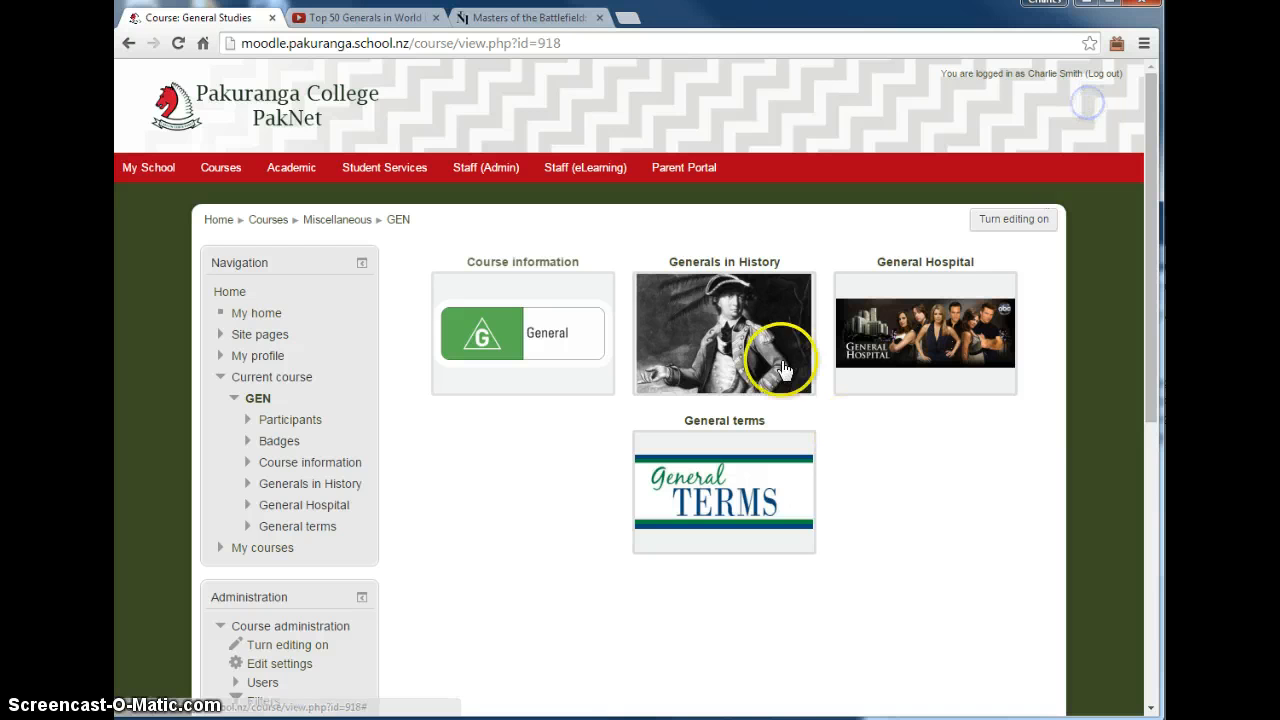
left_click(745, 335)
left_click(1089, 108)
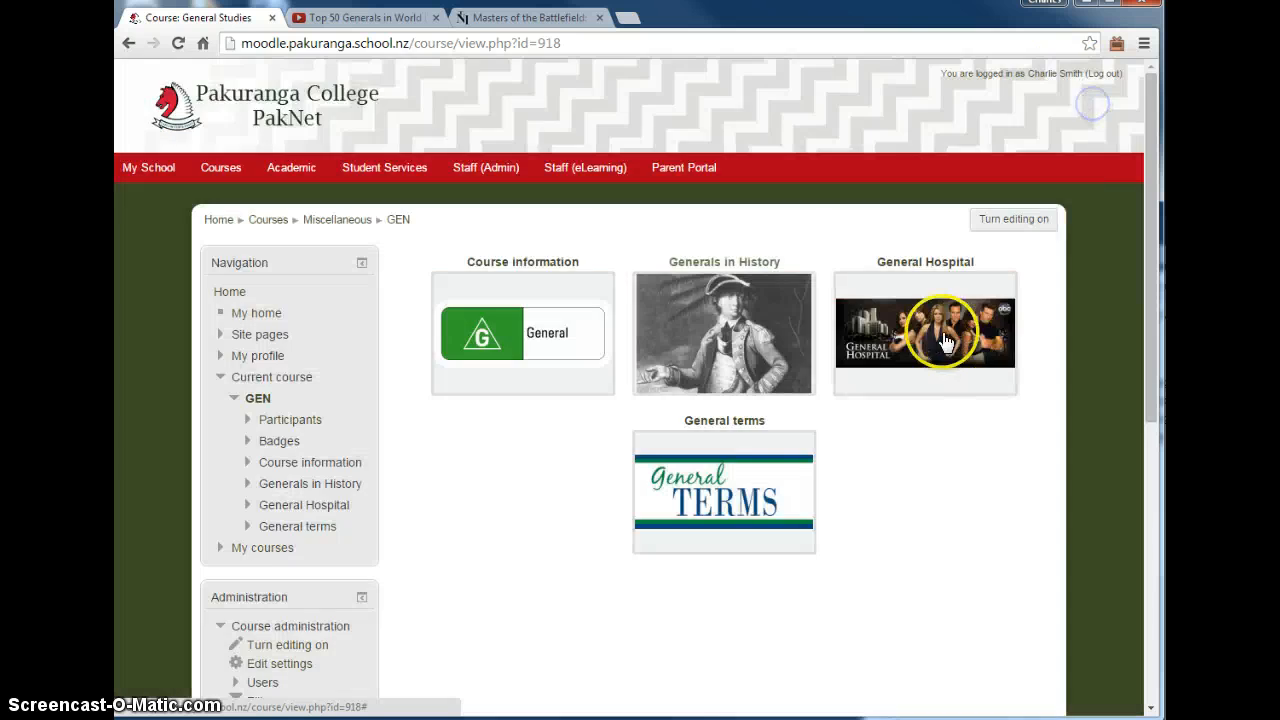
left_click(943, 335)
left_click(1089, 108)
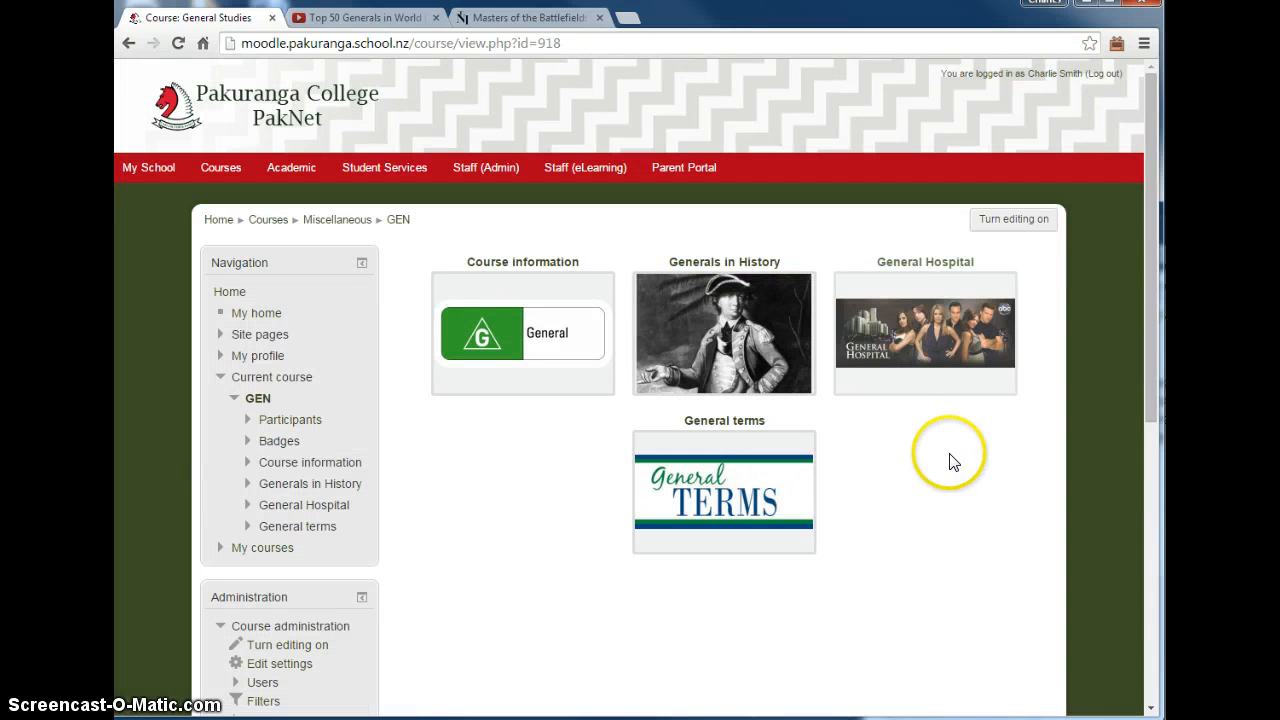
Turn course editing back on and add 2015 Assessment guide.pdf from the demo files folder to the Course information section.
left_click(1010, 218)
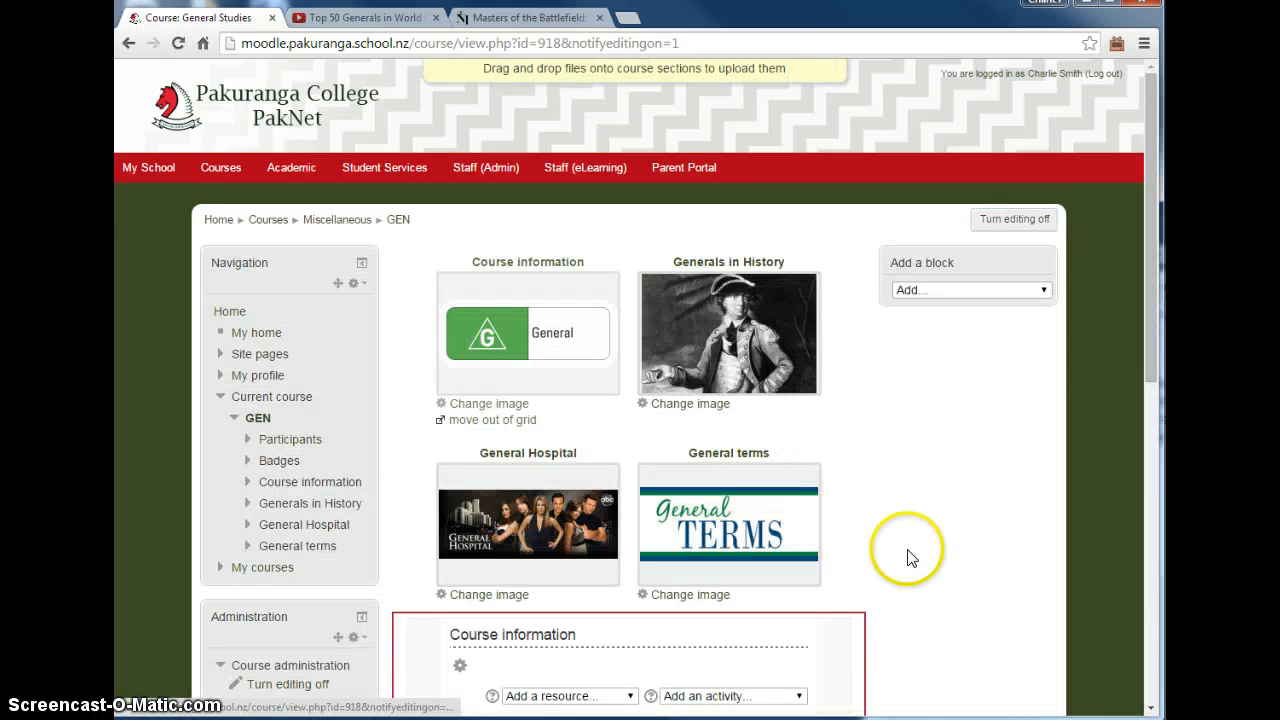
scroll(905, 557, "down", 3)
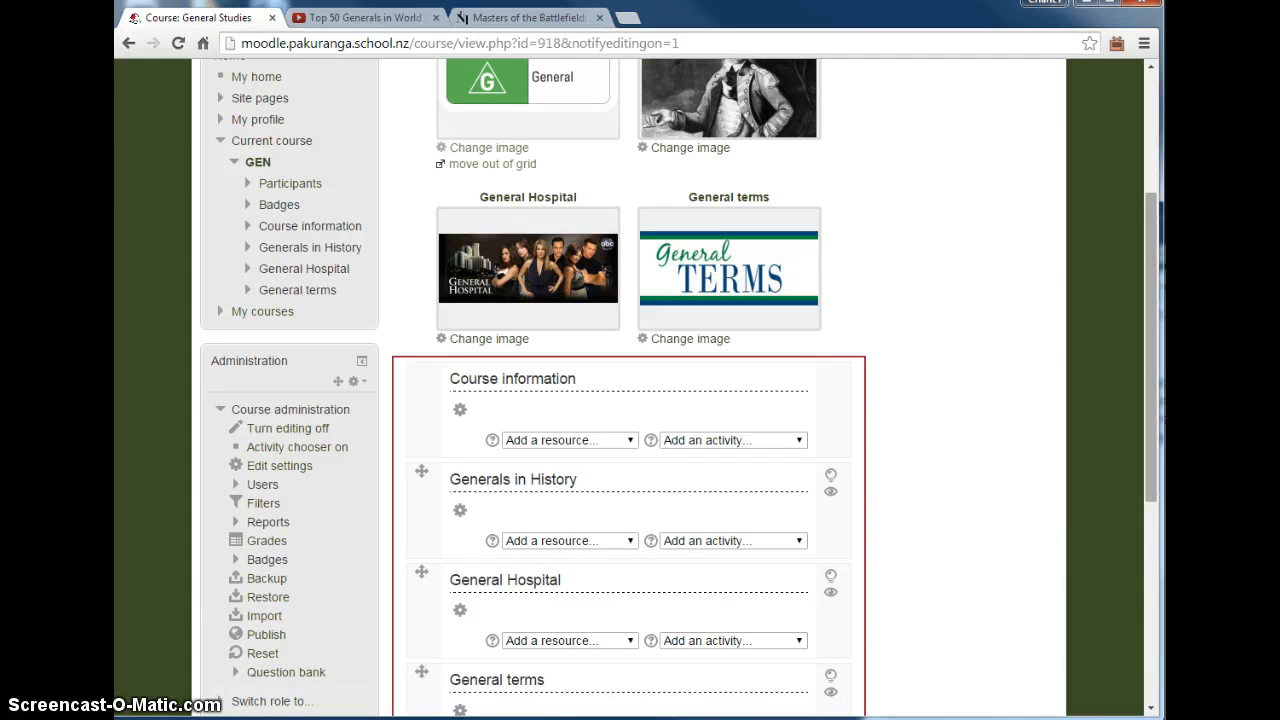
key("alt+Tab")
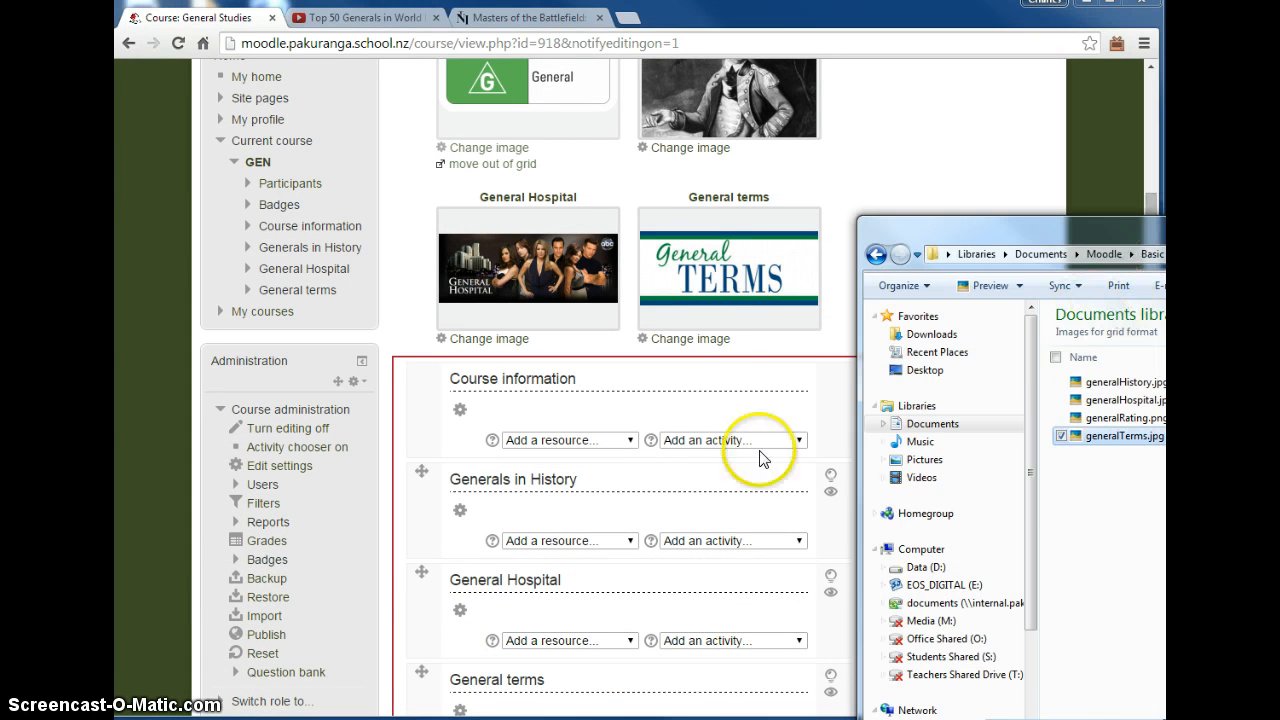
left_click(1150, 254)
left_click_drag(1092, 228, 1030, 152)
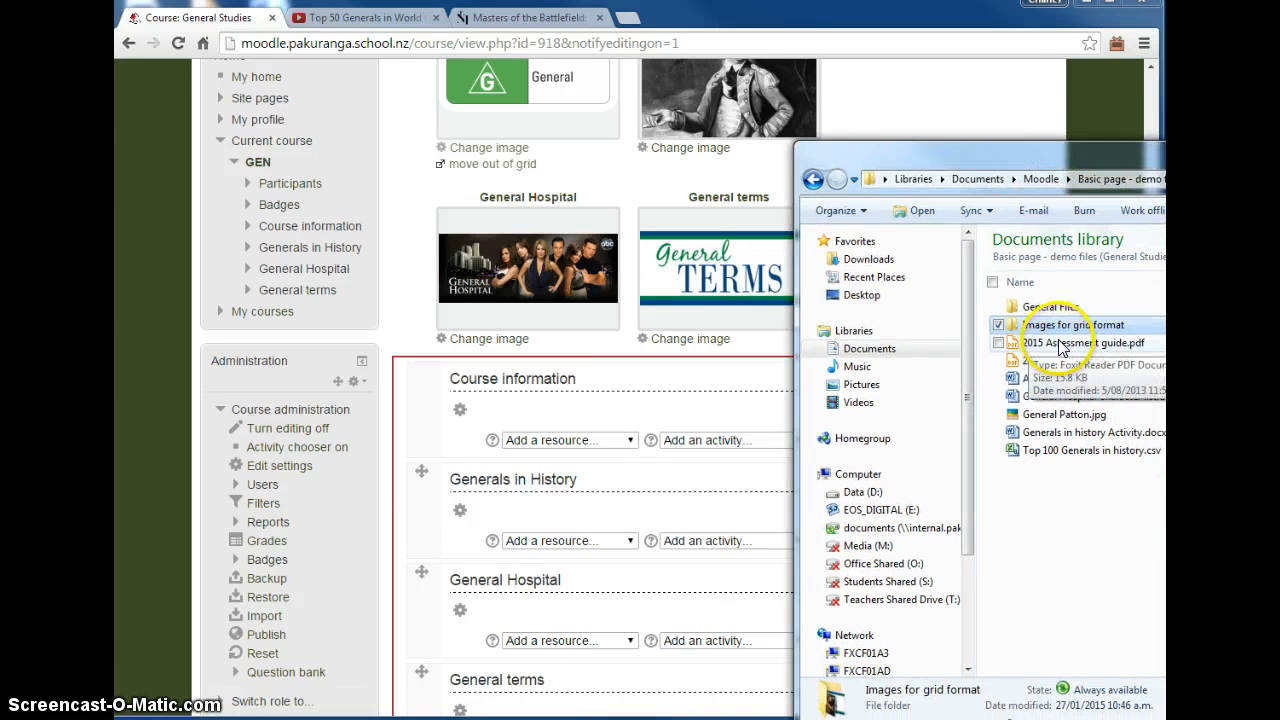
left_click_drag(1063, 349, 505, 456)
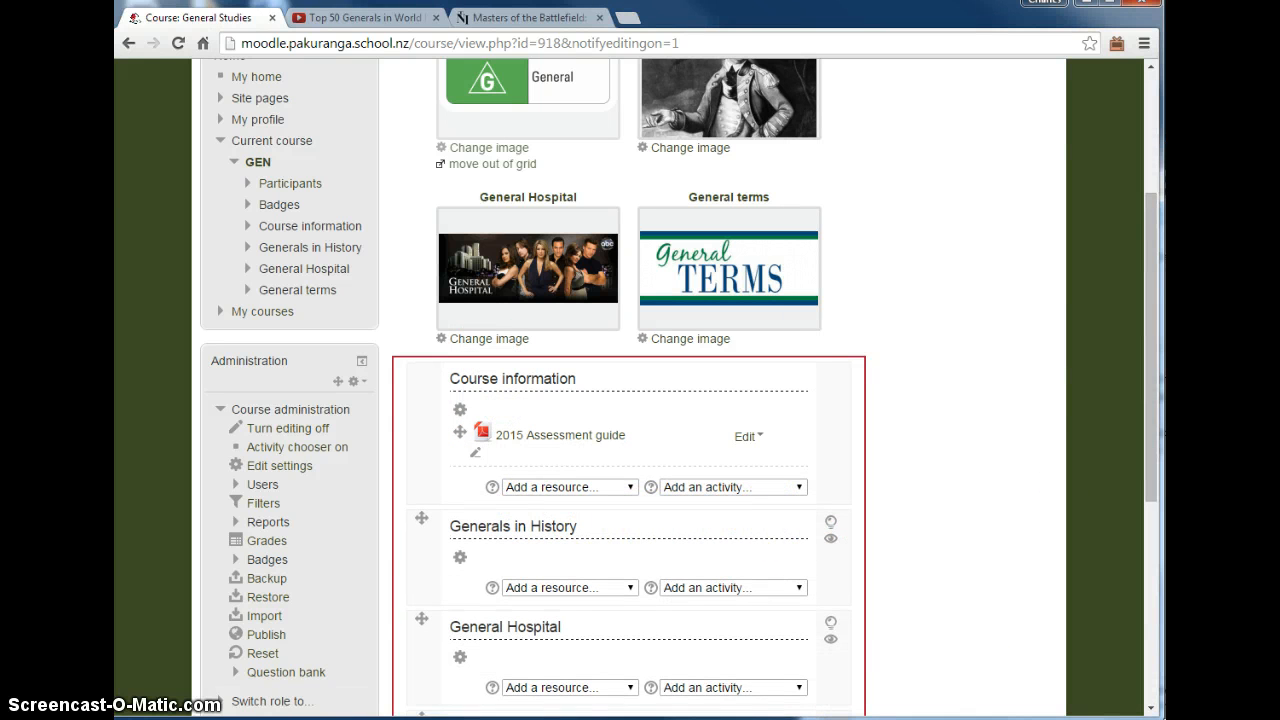
Add 2015 Weekly Planner.pdf to the Course information section and Generals in history Activity.docx to the Generals in History section.
left_click_drag(1070, 360, 516, 472)
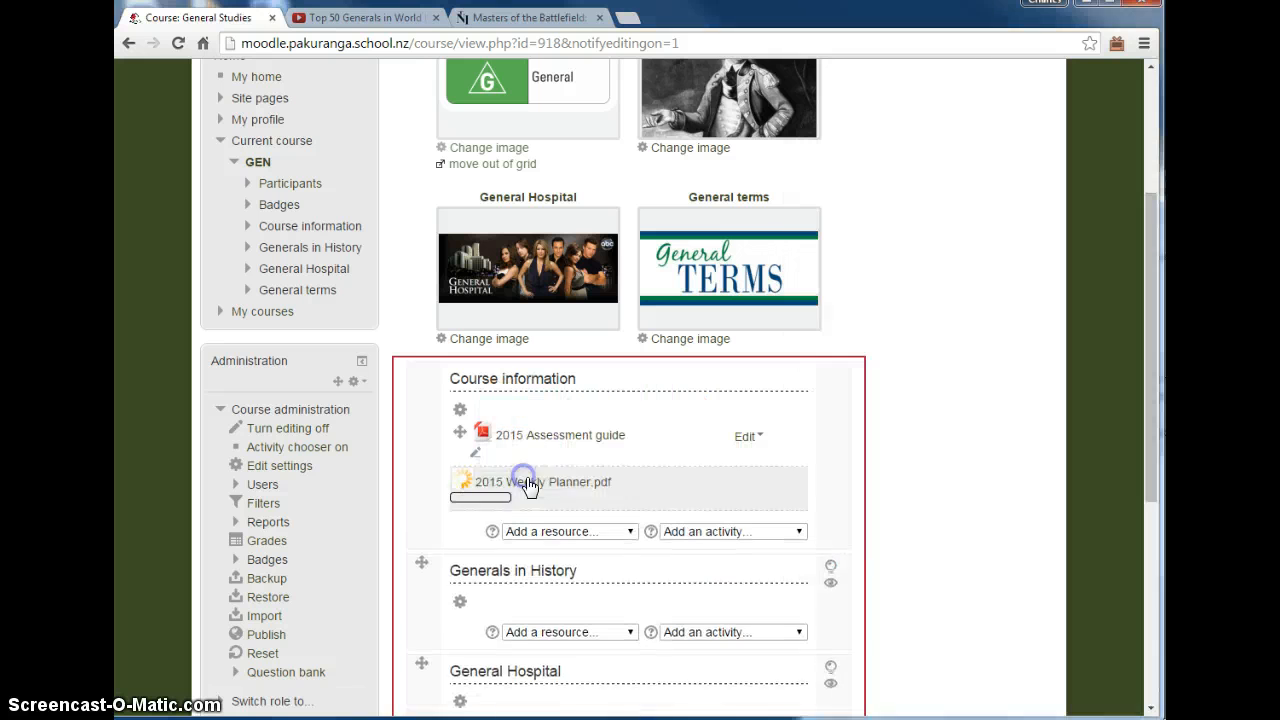
left_click(1200, 450)
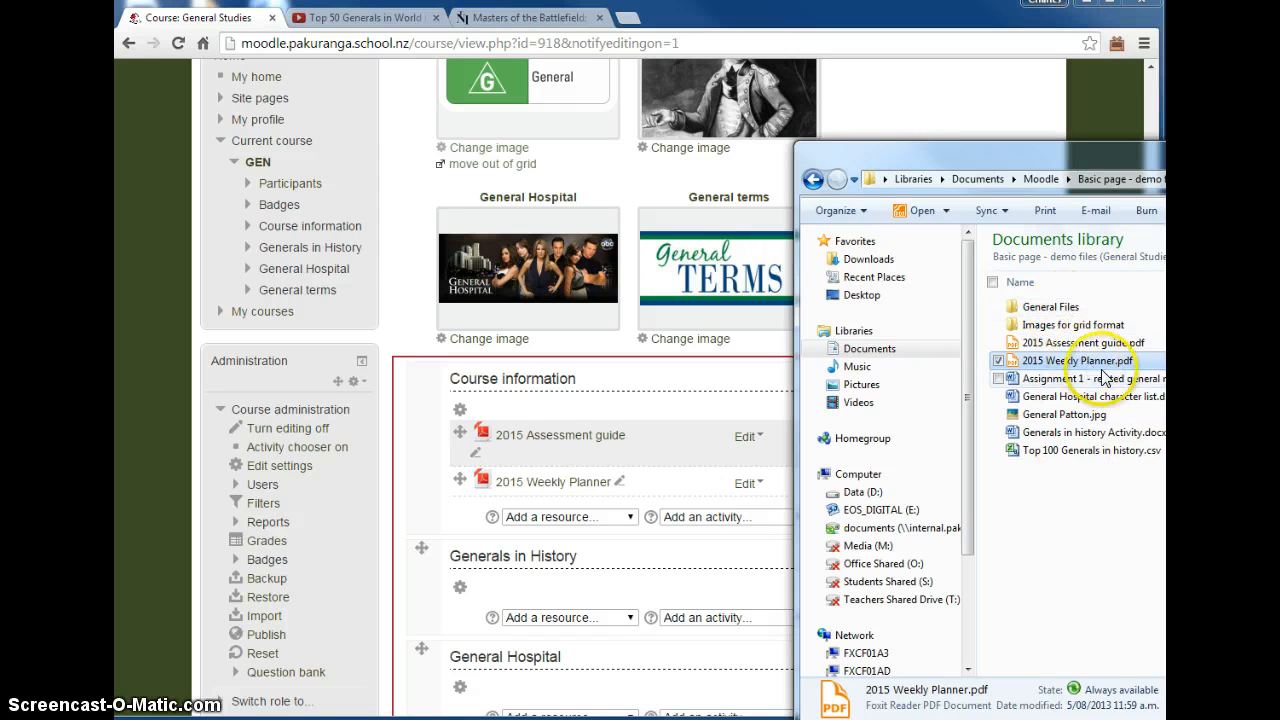
left_click(1095, 533)
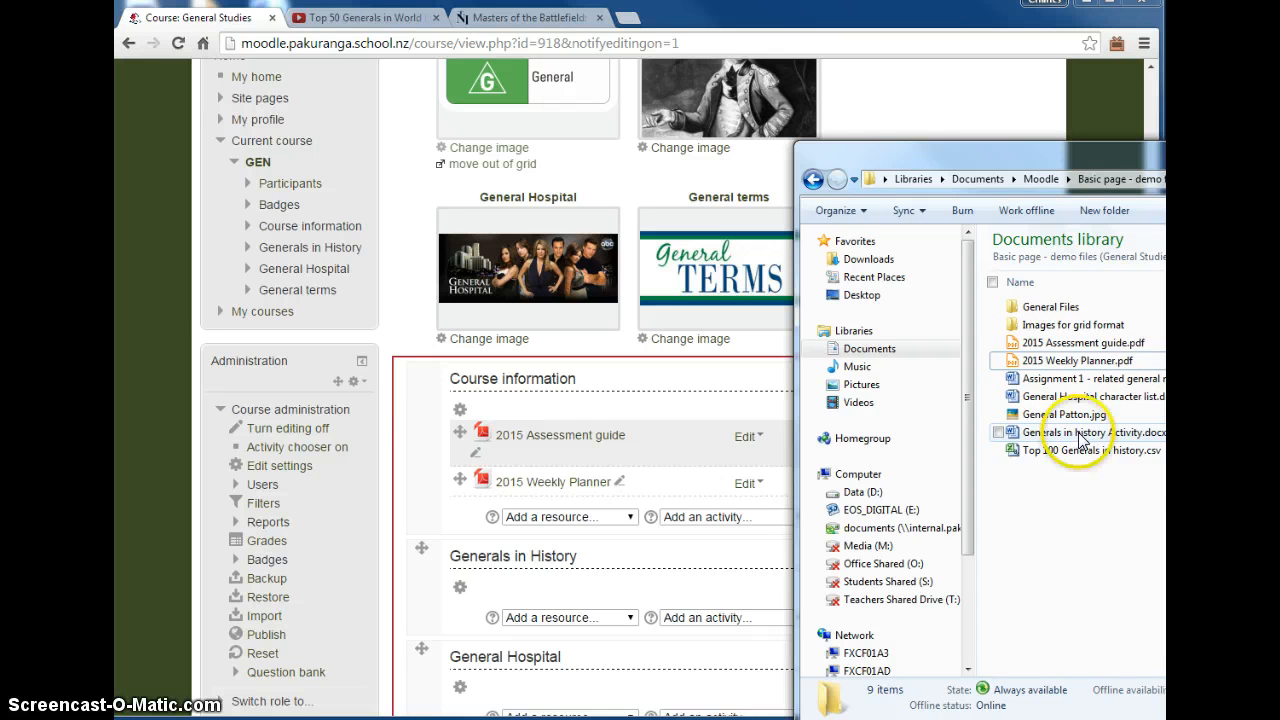
left_click_drag(1080, 440, 514, 599)
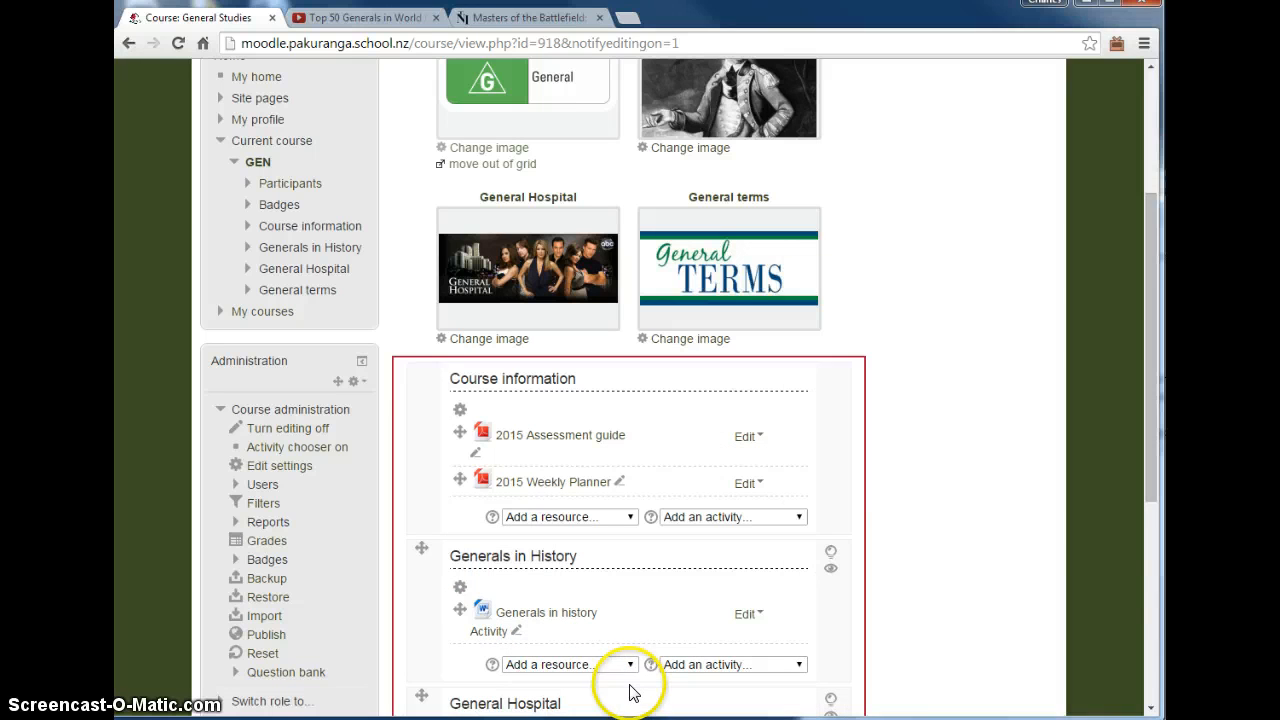
Compress all the Word documents in the General Files folder into a zip archive named Generals.zip.
key("alt+Tab")
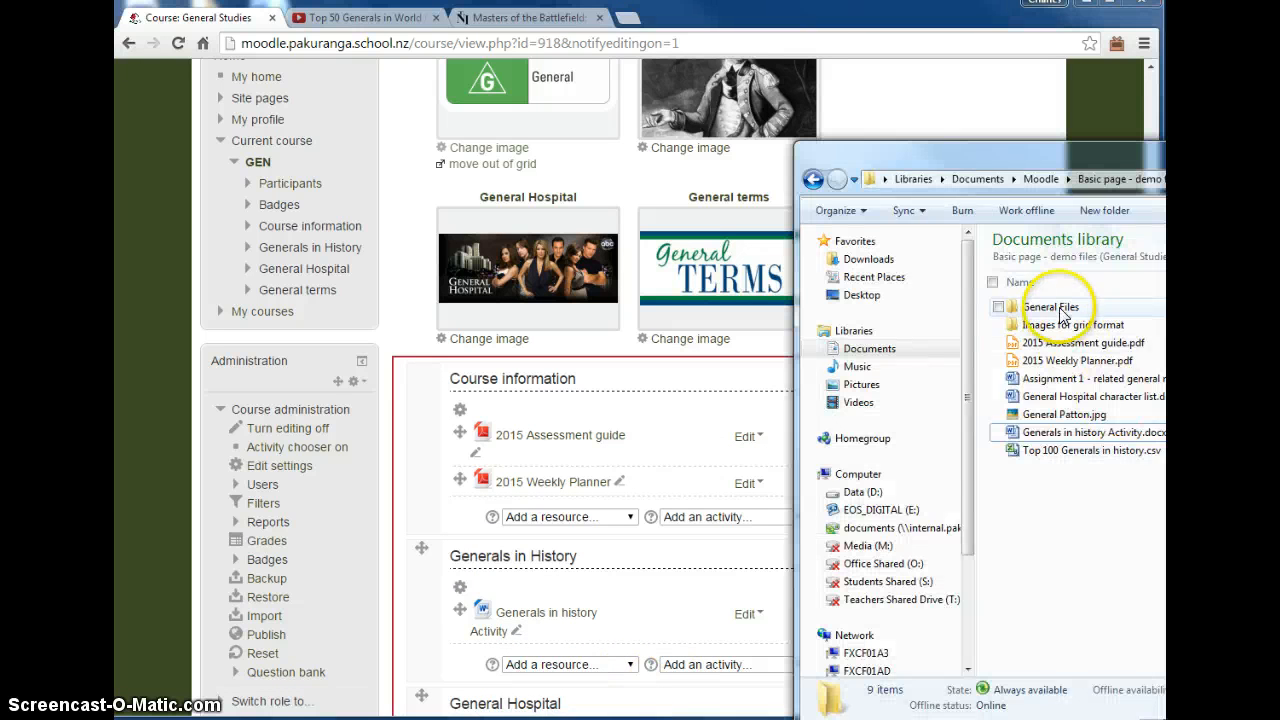
double_click(1058, 306)
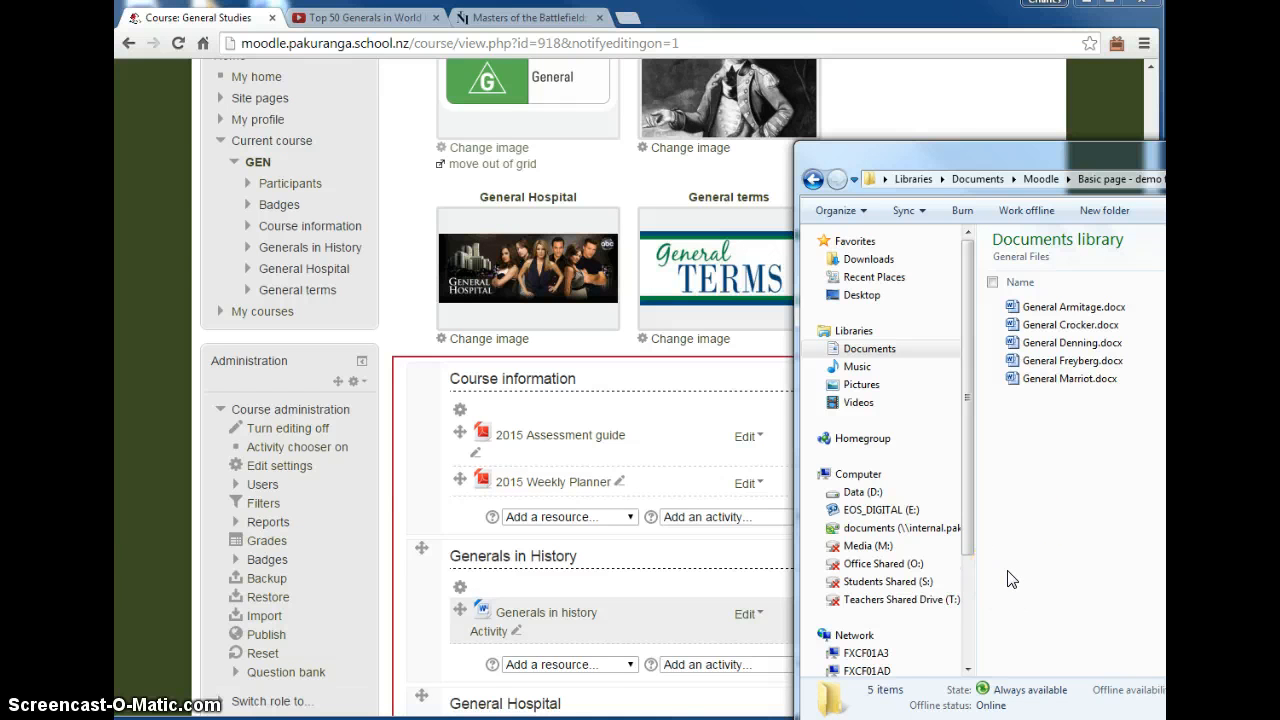
left_click(1122, 184)
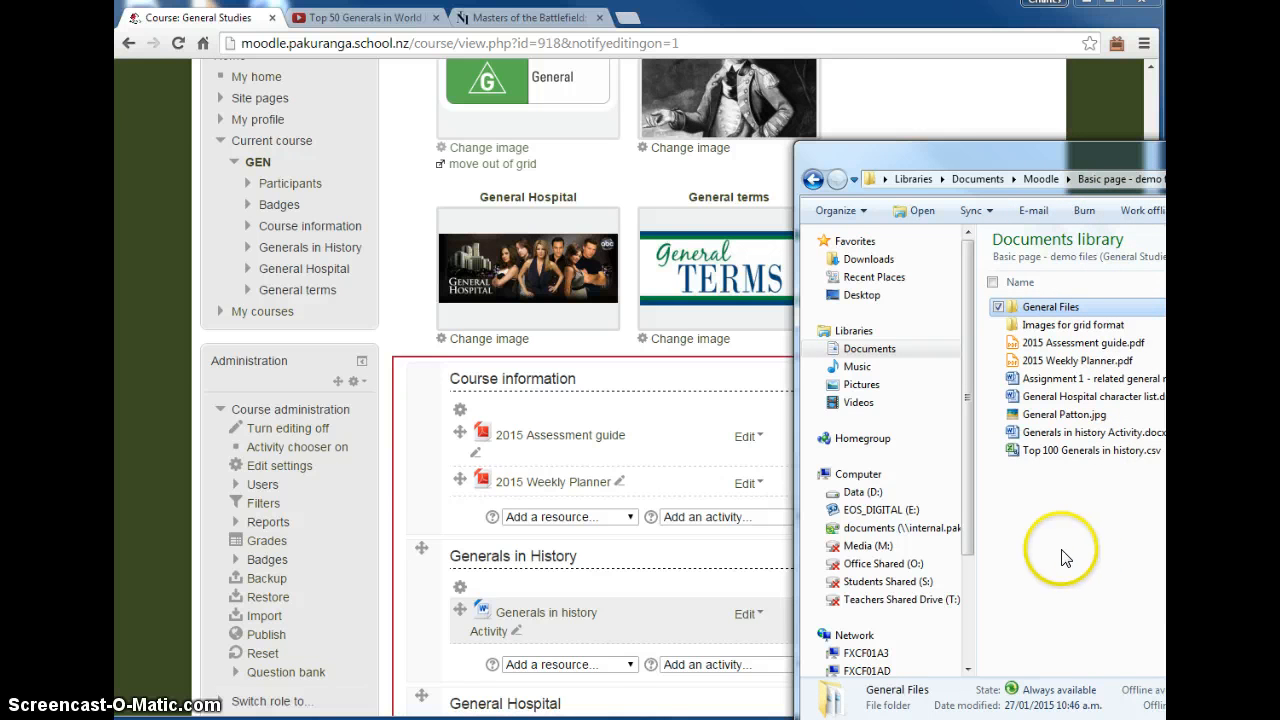
double_click(1057, 312)
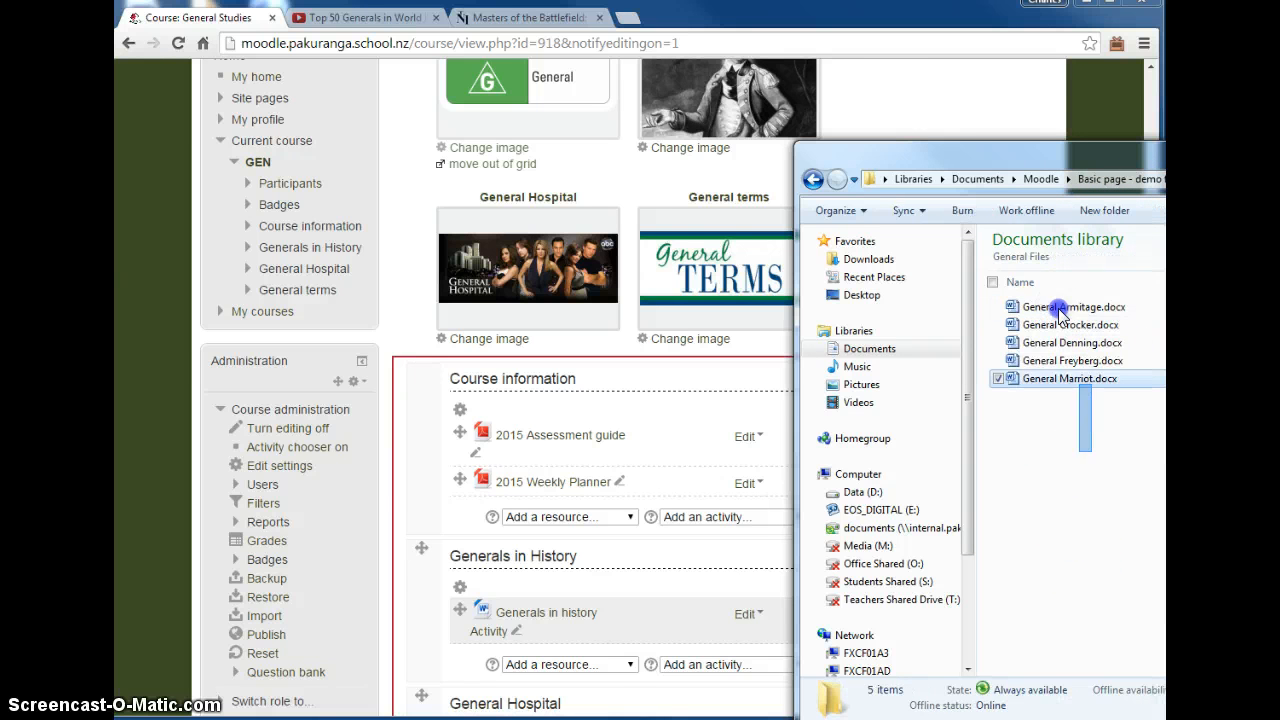
key("ctrl+a")
right_click(1032, 349)
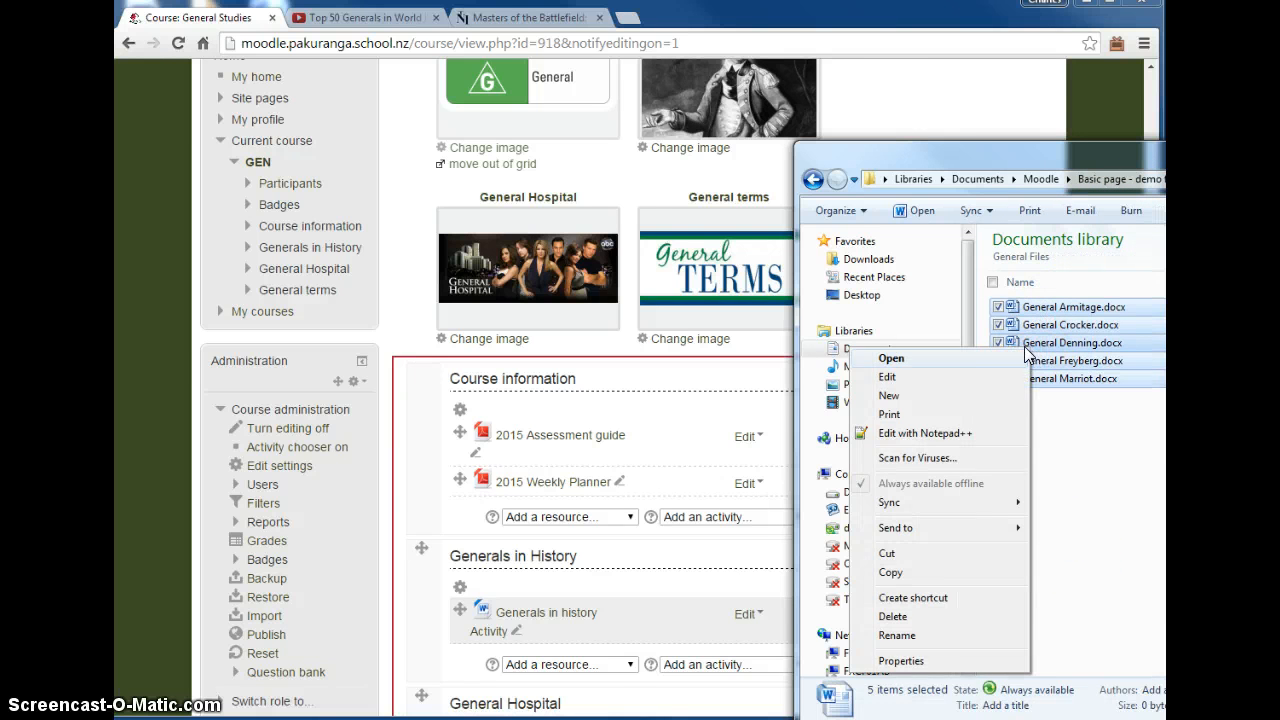
mouse_move(985, 535)
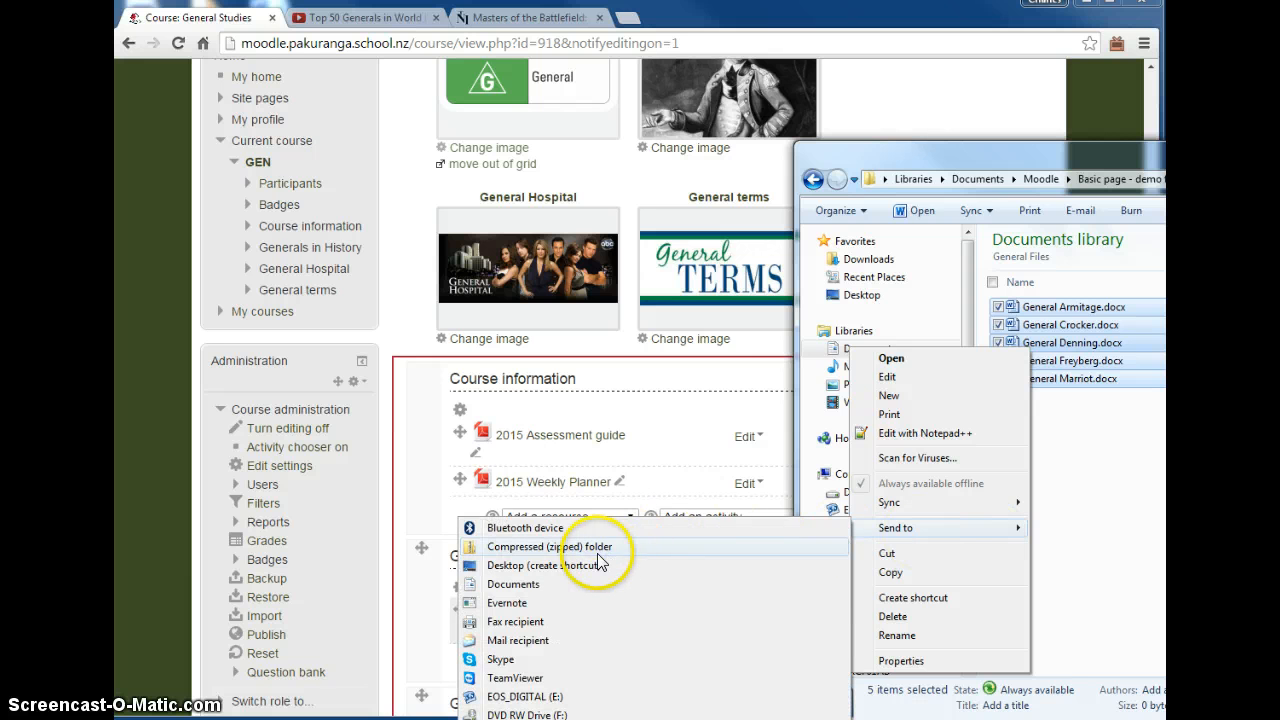
left_click(587, 556)
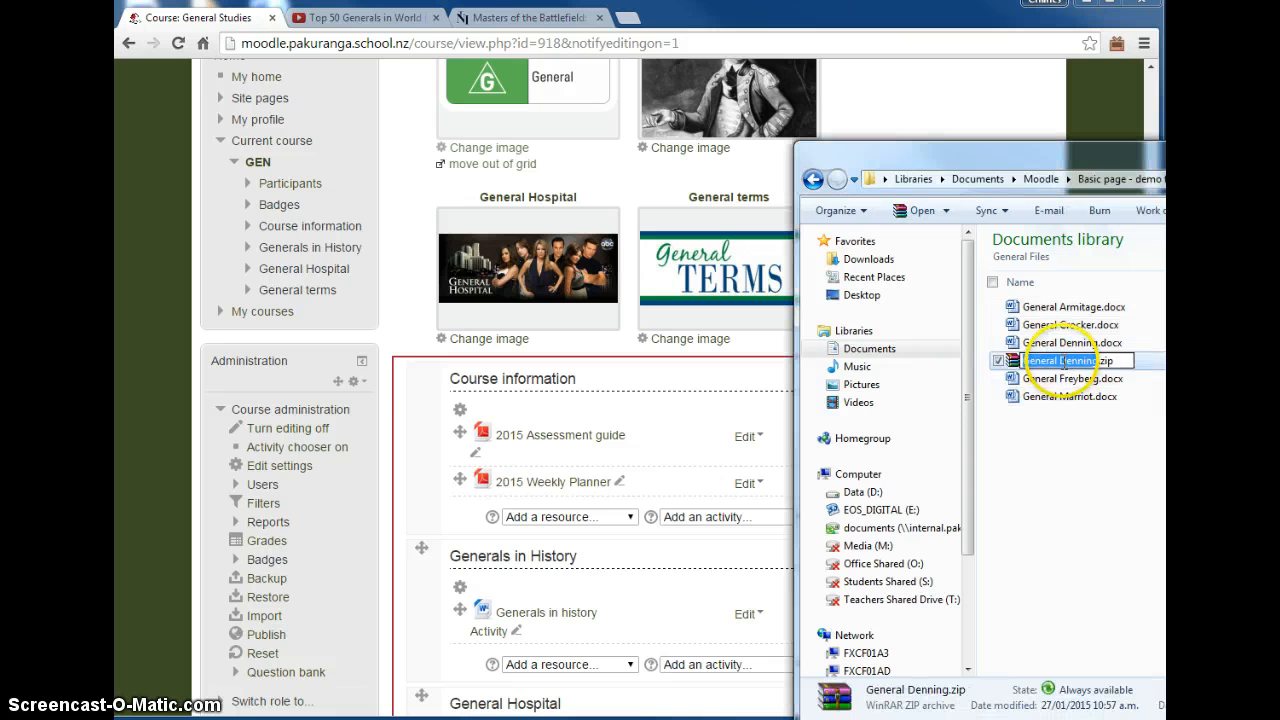
left_click(1075, 483)
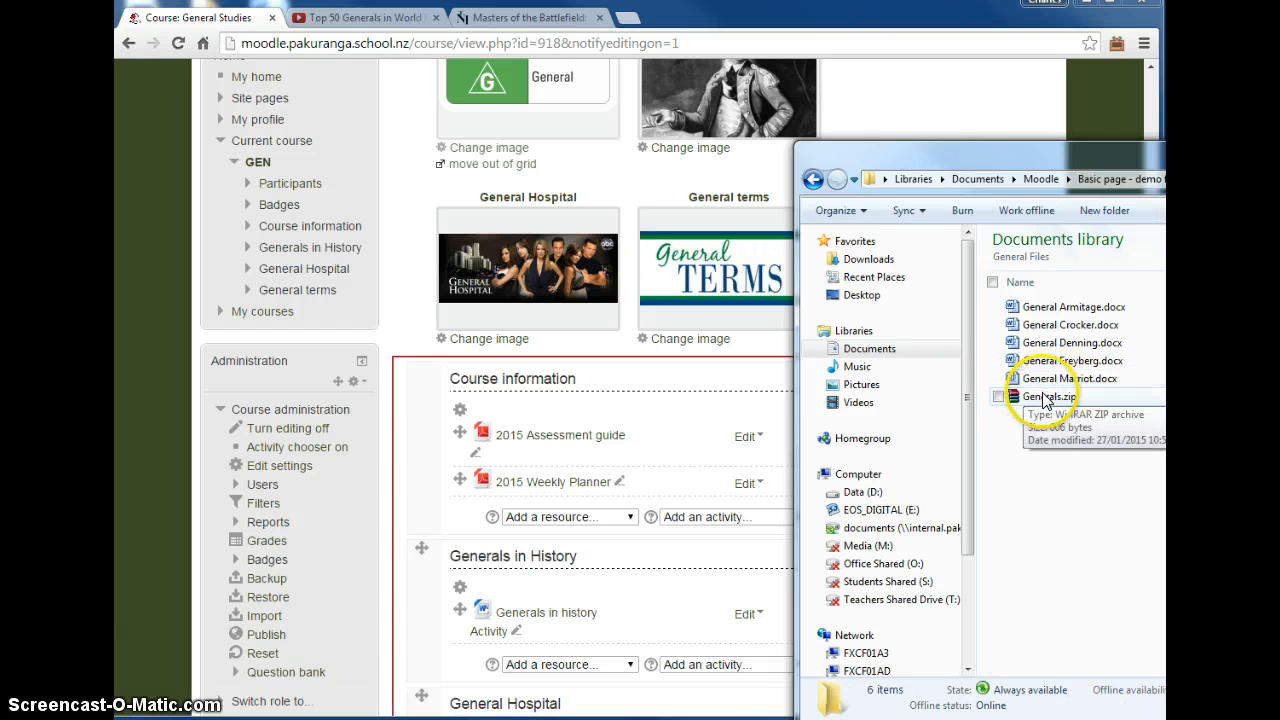
Upload Generals.zip to the Generals in History section, unzipping its files into a new folder.
left_click_drag(1047, 400, 536, 668)
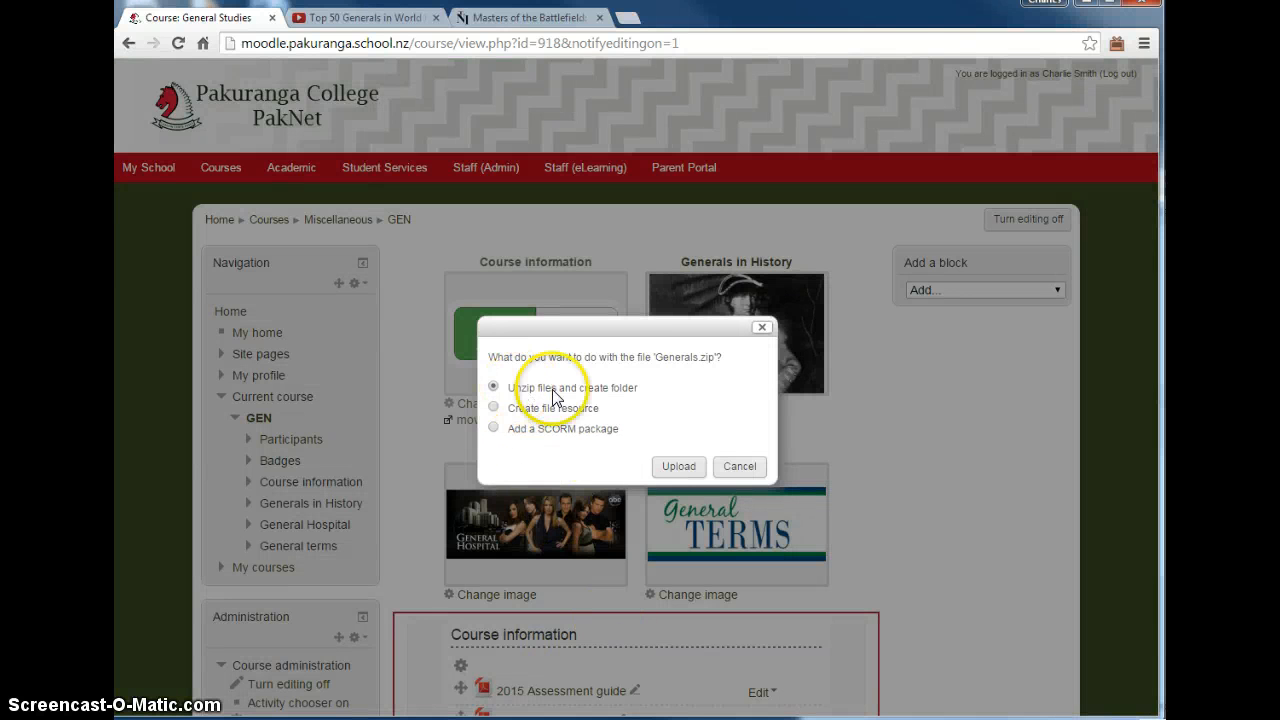
left_click(678, 468)
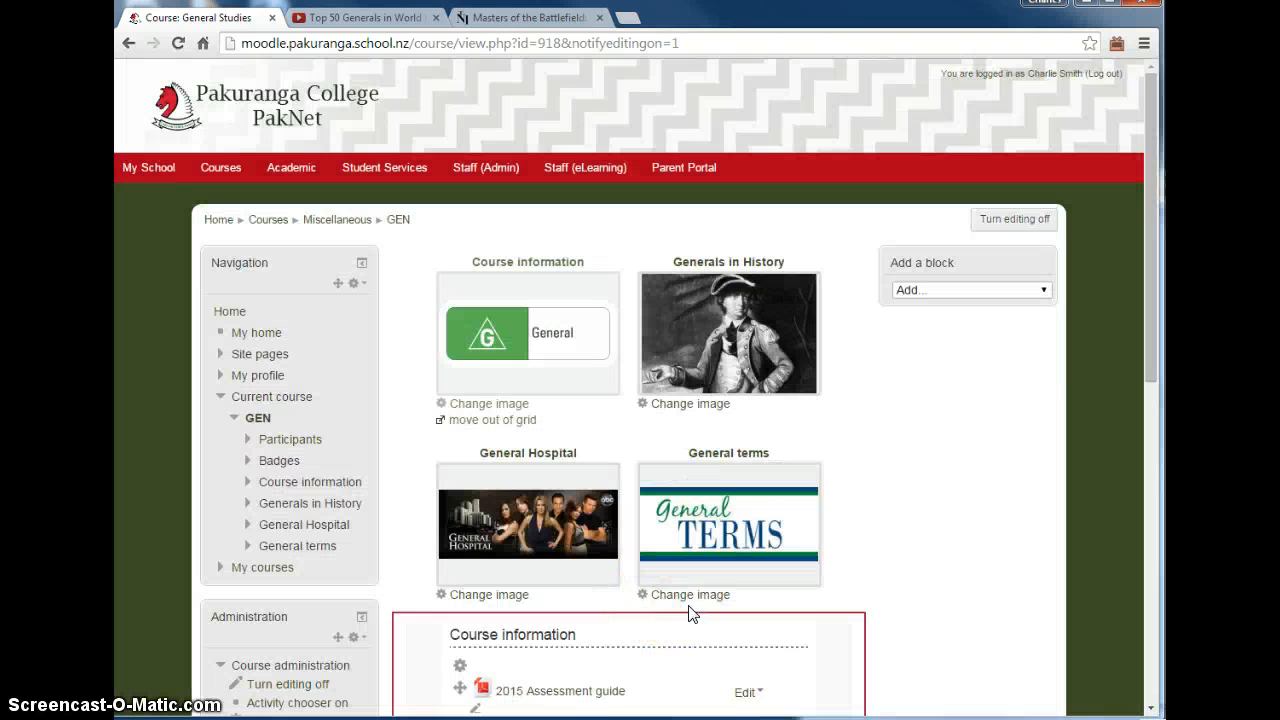
scroll(688, 612, "down", 4)
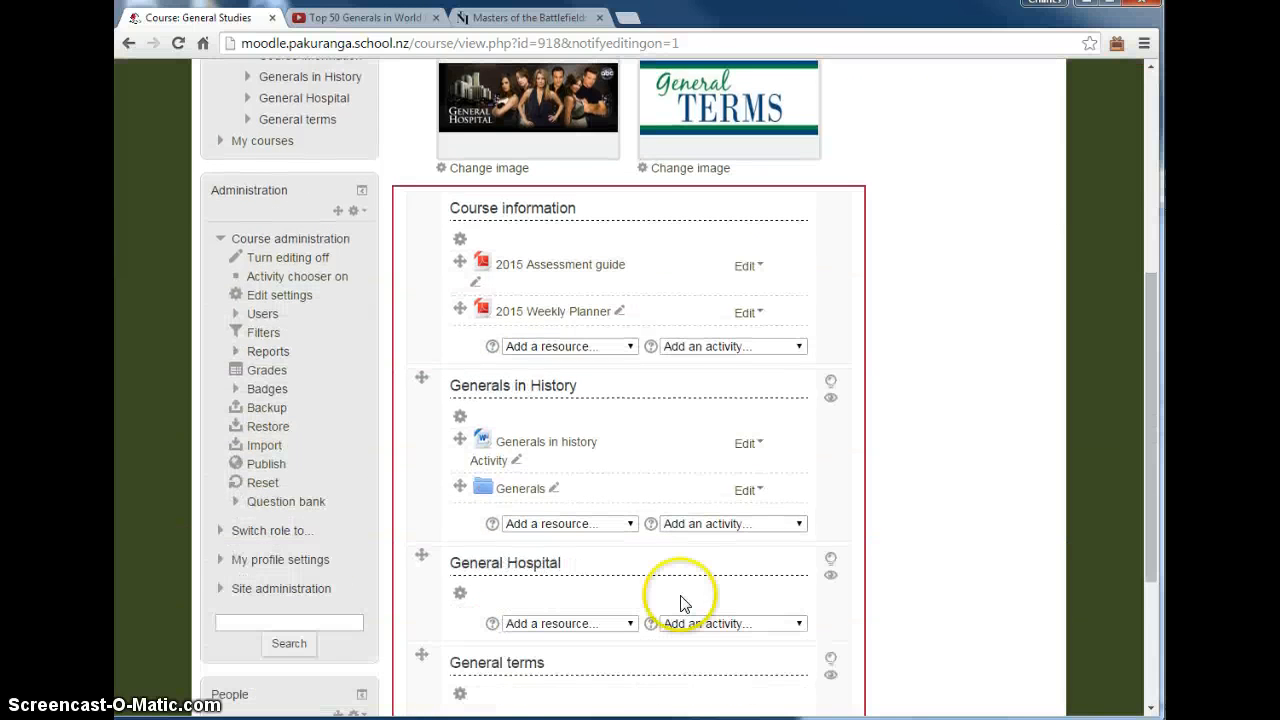
Turn off course editing and preview the Generals in History section and the contents of its Generals folder.
scroll(680, 603, "up", 4)
left_click(1045, 219)
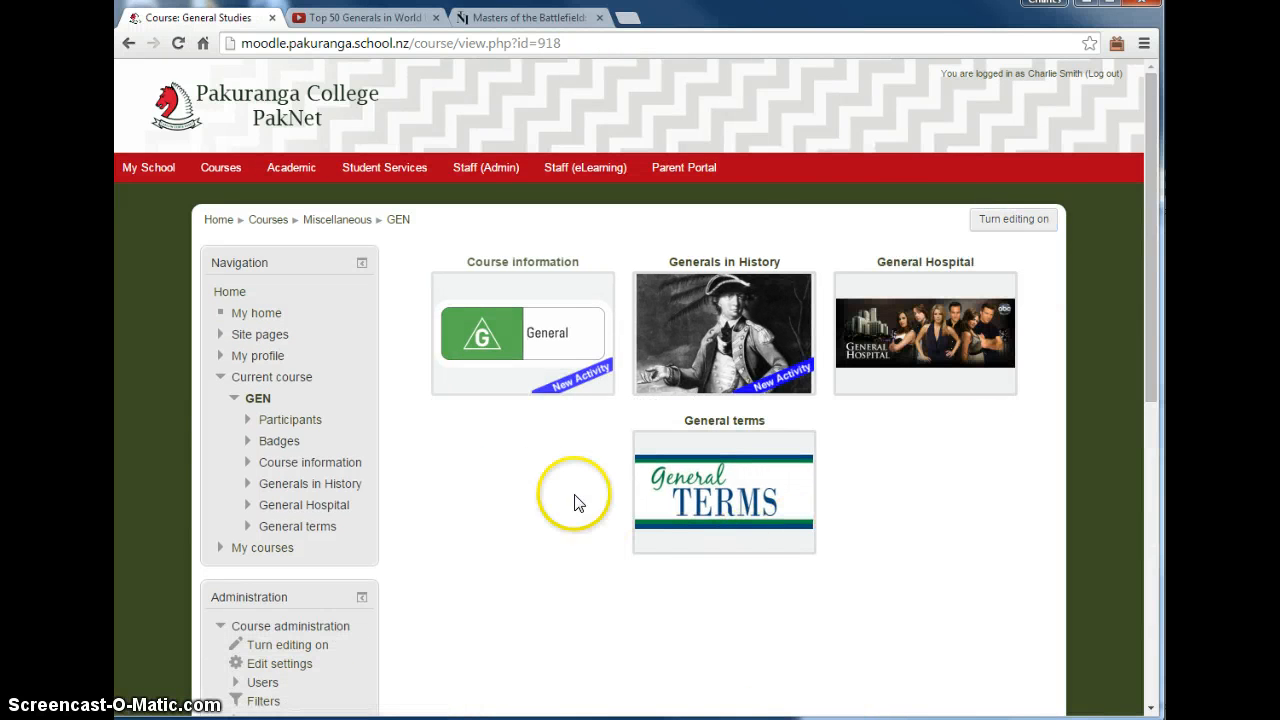
left_click(730, 325)
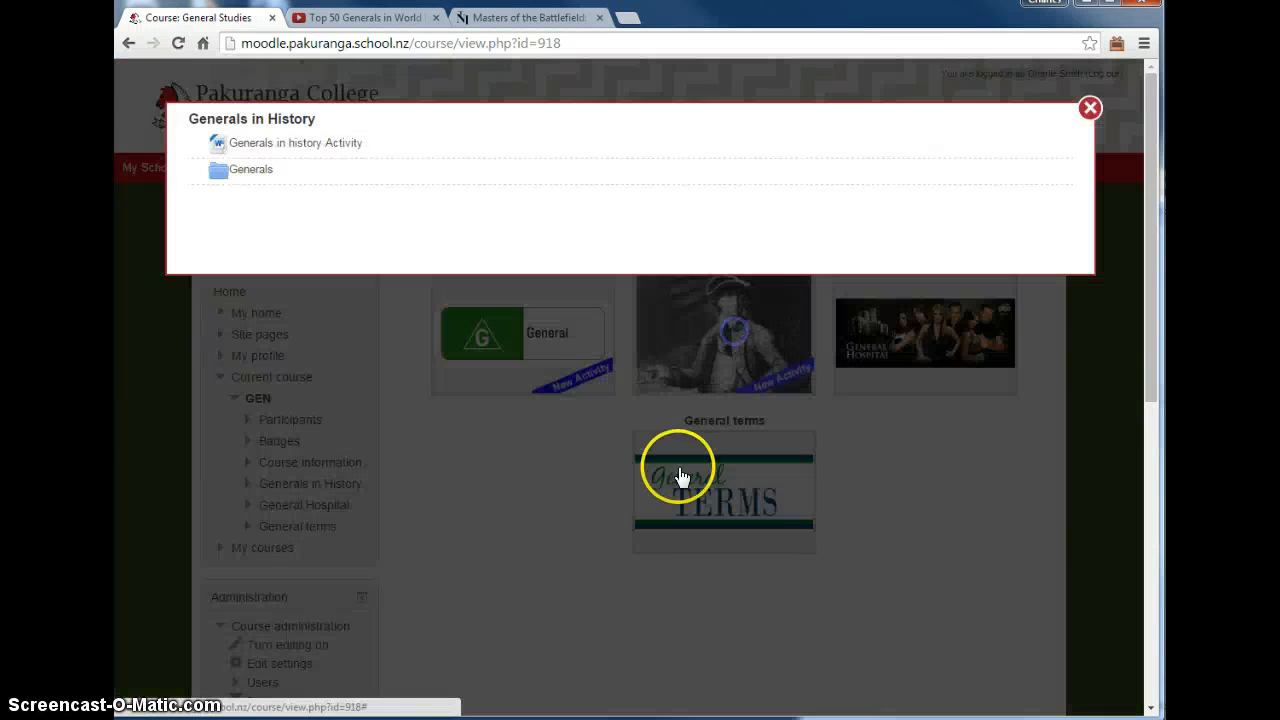
left_click(247, 170)
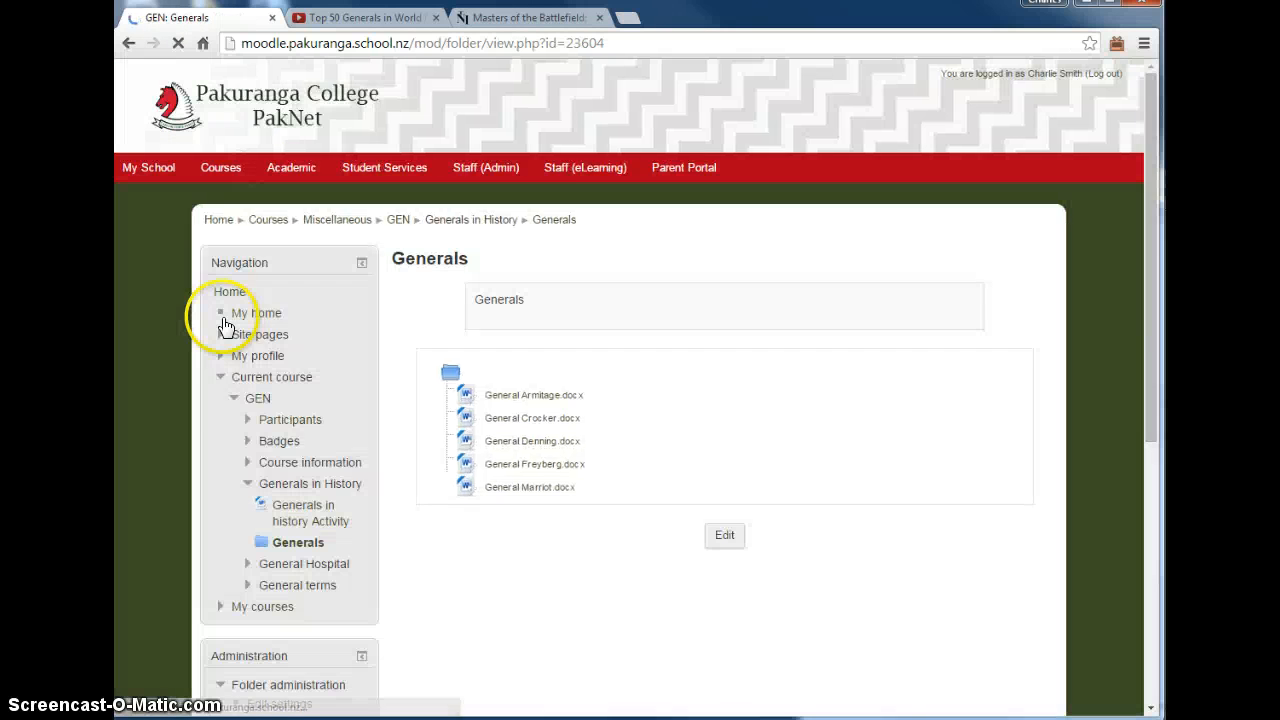
left_click(398, 221)
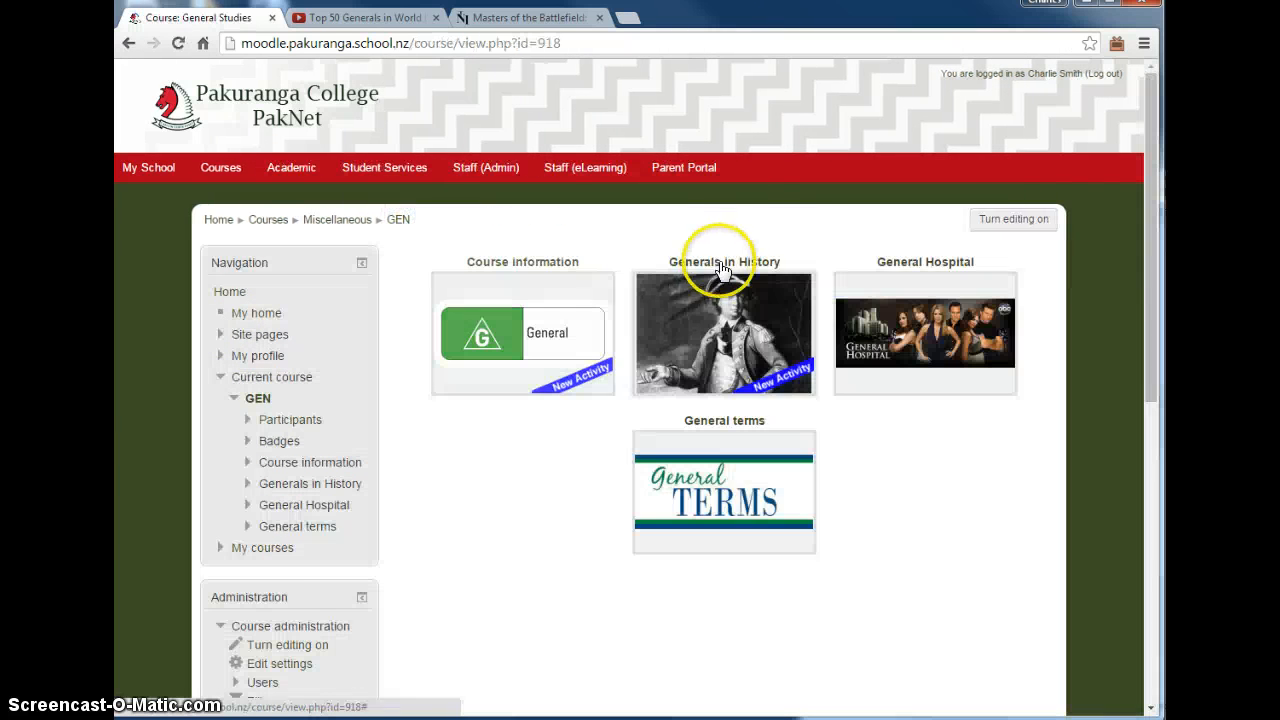
left_click(742, 337)
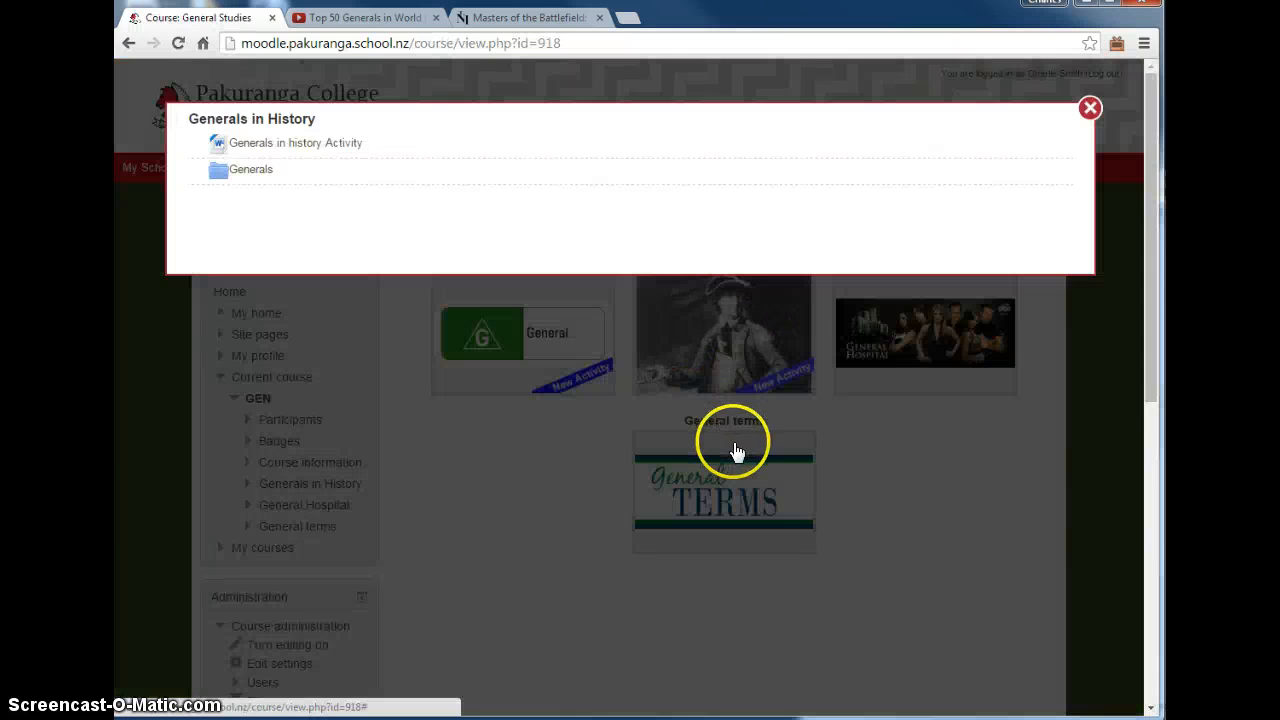
left_click(1089, 107)
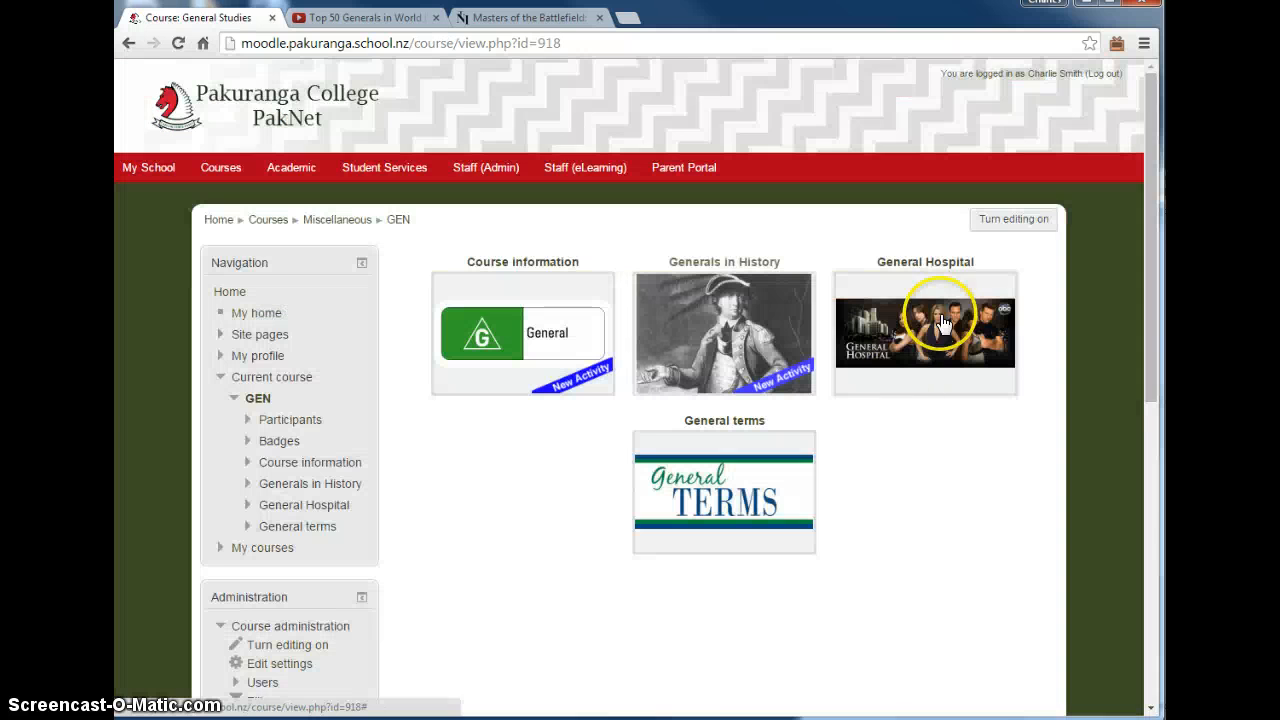
Switch to the YouTube video Top 50 Generals in World History, briefly play and pause it, and copy its embed code.
left_click(340, 18)
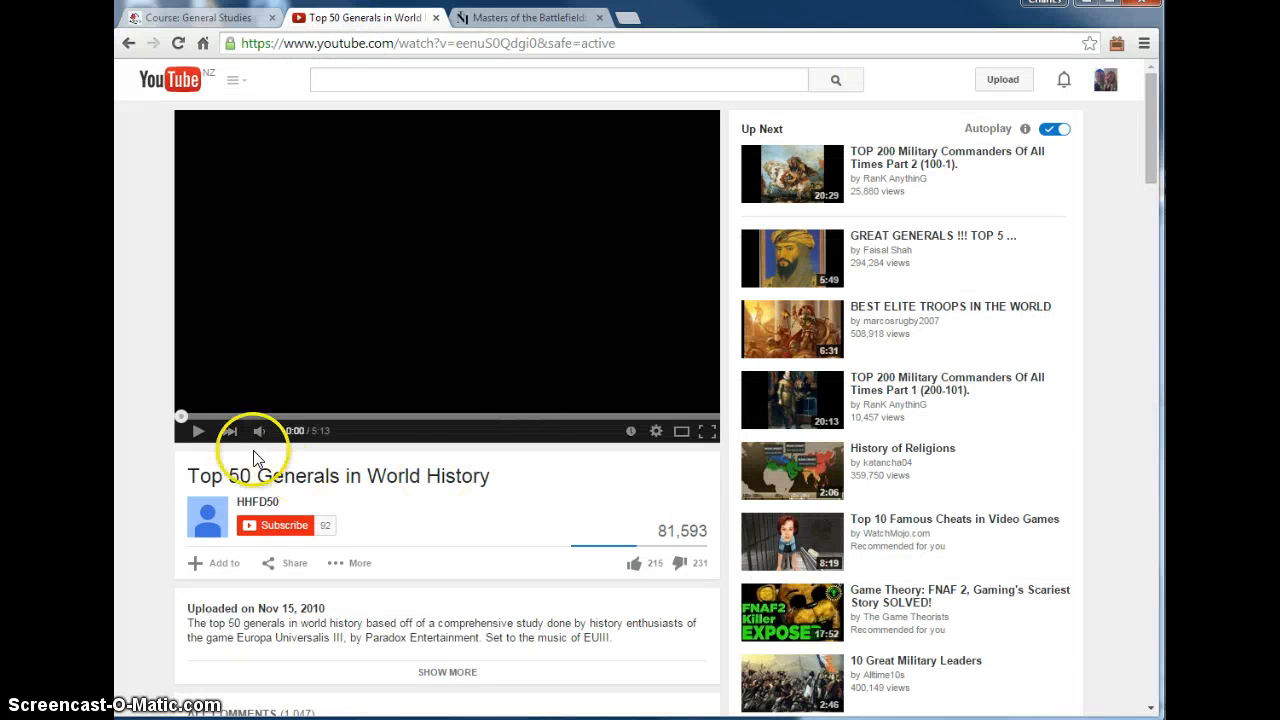
left_click(194, 432)
left_click(197, 432)
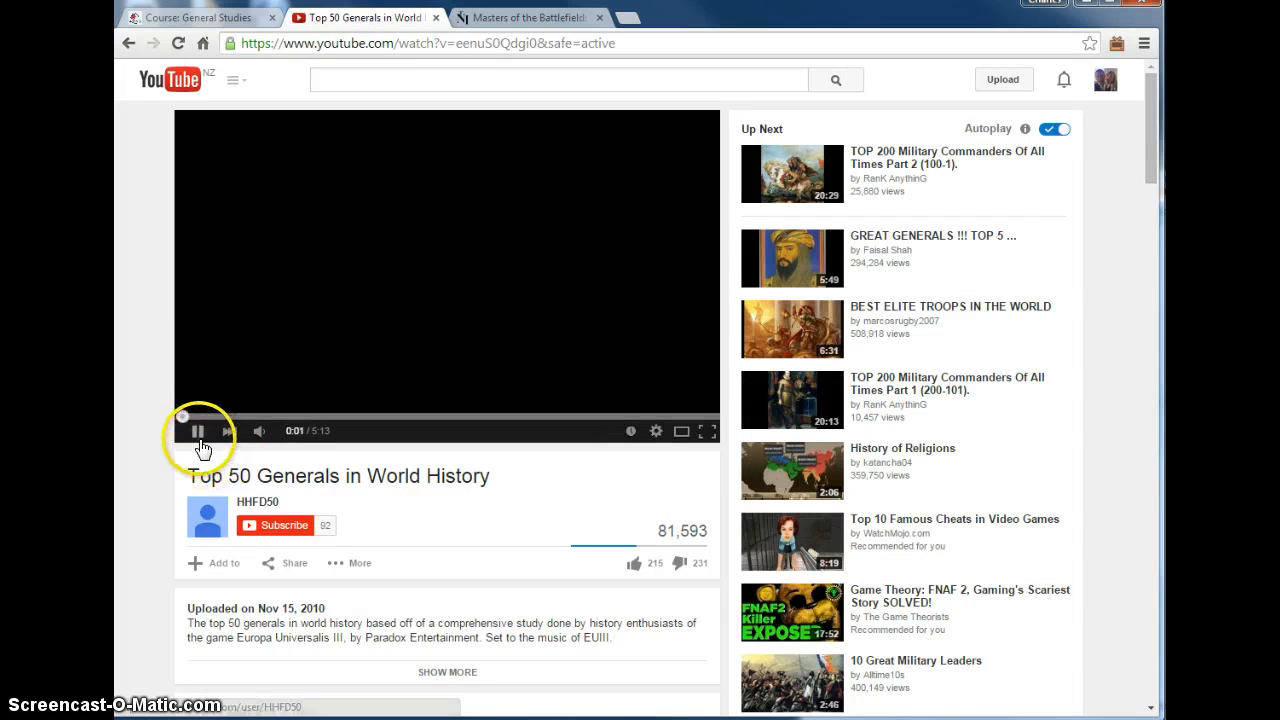
left_click(197, 438)
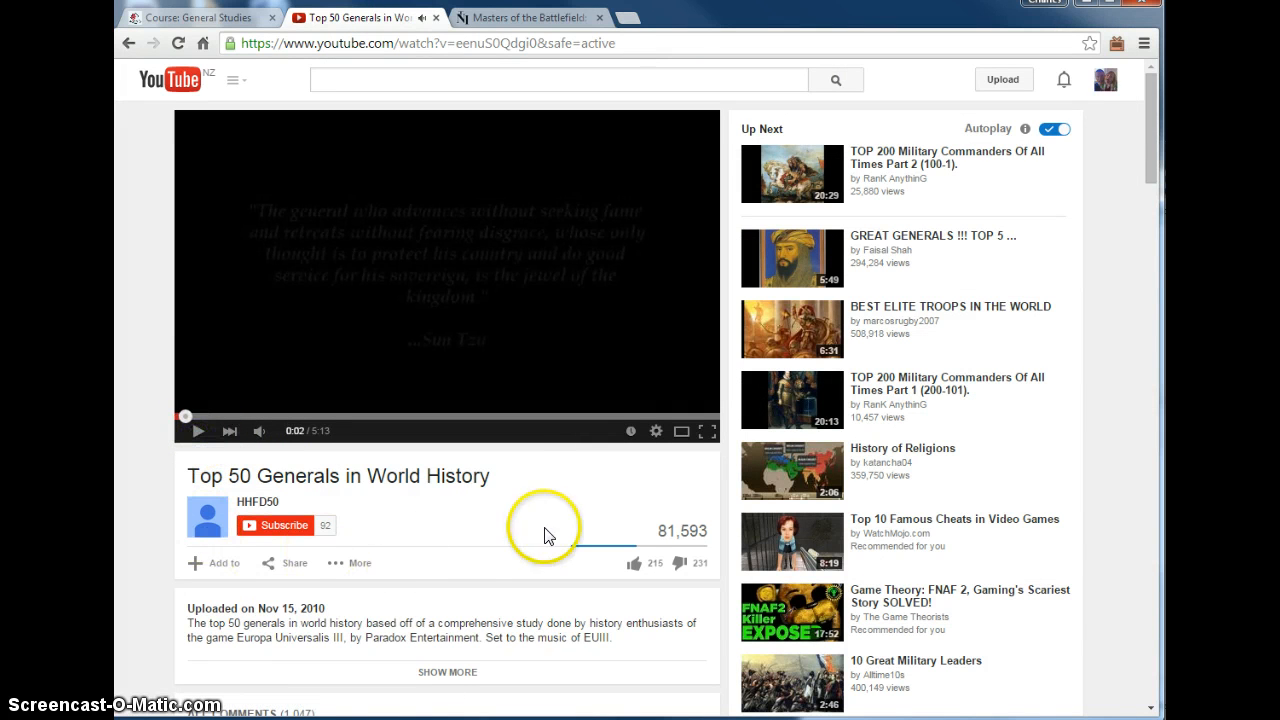
left_click(285, 566)
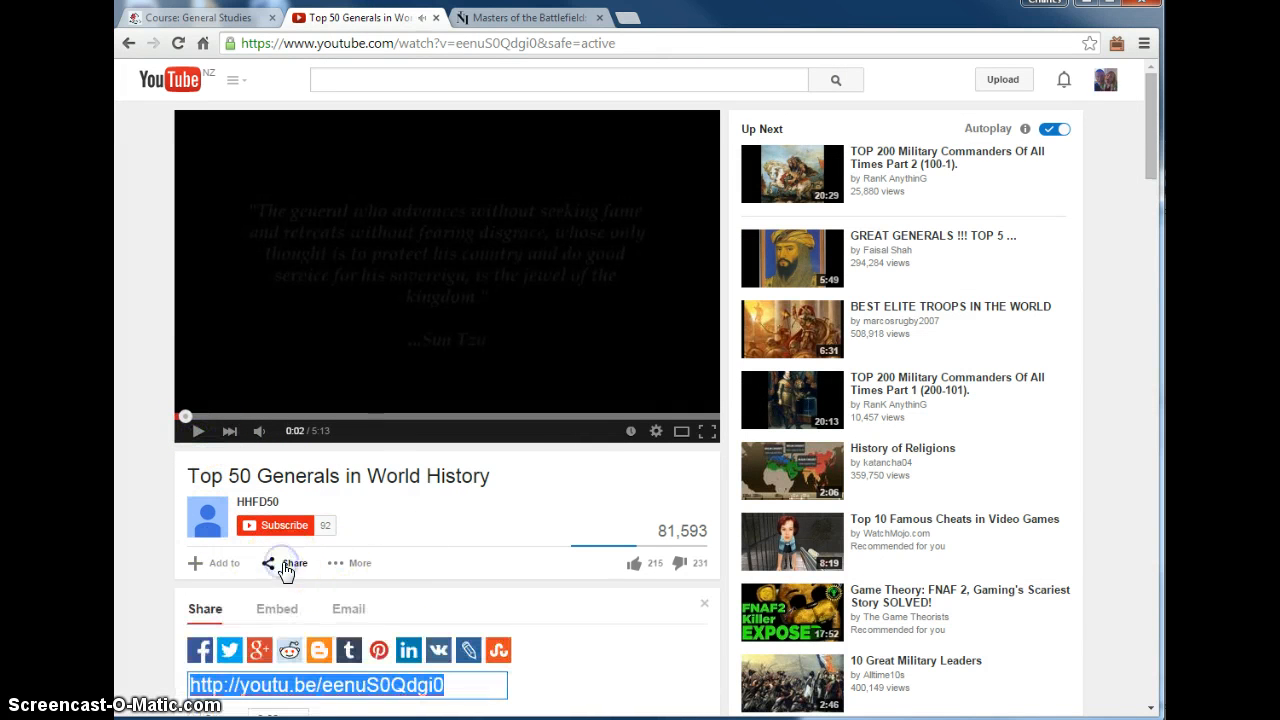
left_click(277, 608)
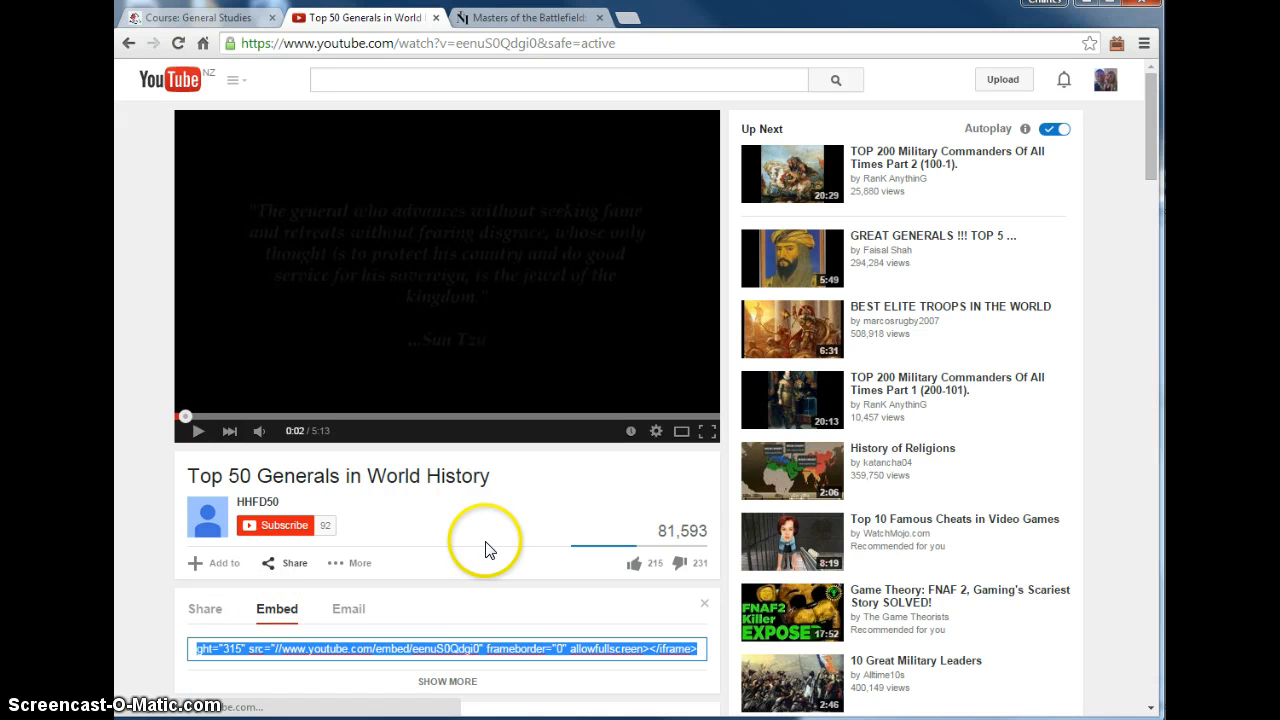
right_click(510, 650)
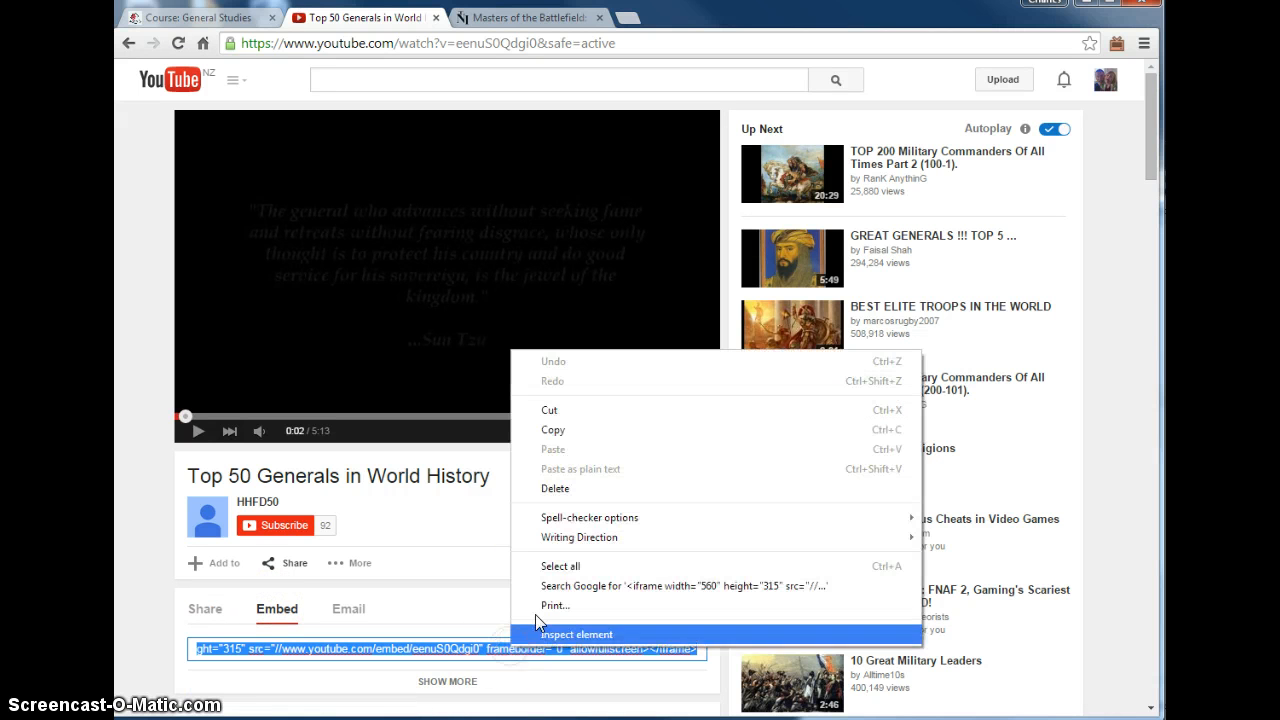
left_click(562, 434)
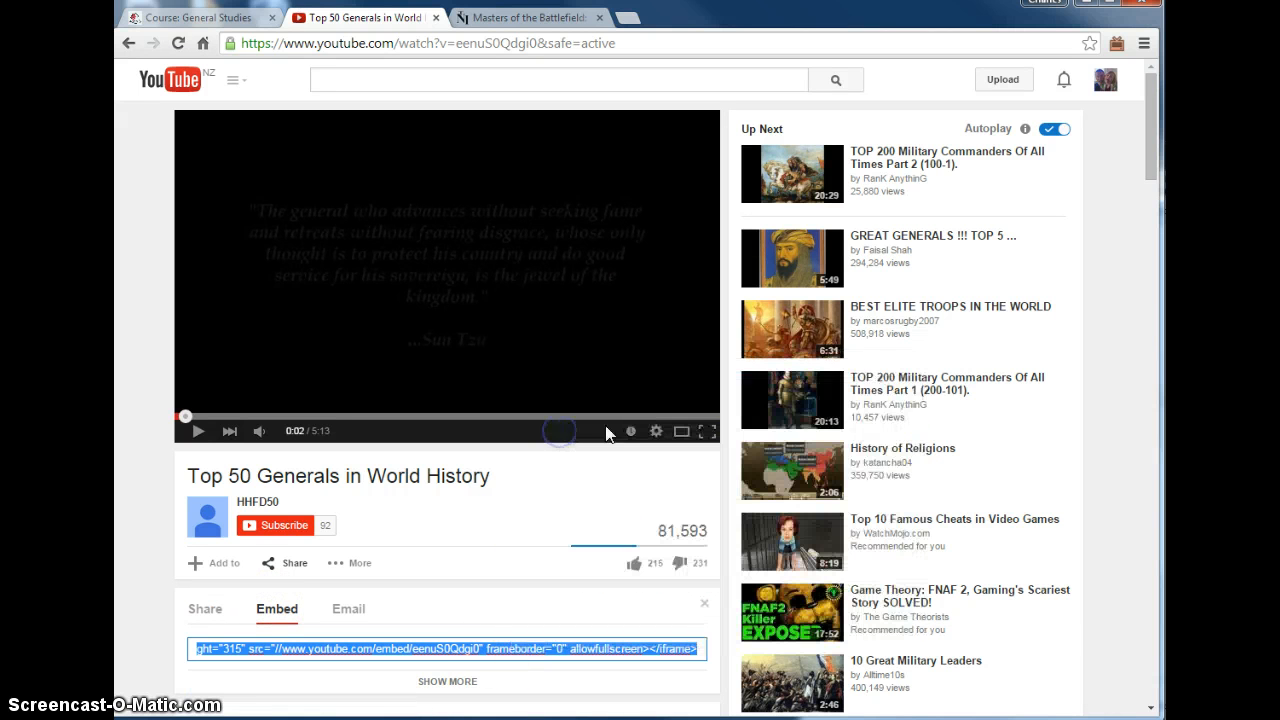
Switch back to the Moodle course, turn on editing and open the summary settings of the Generals in History section.
left_click(210, 19)
left_click(988, 224)
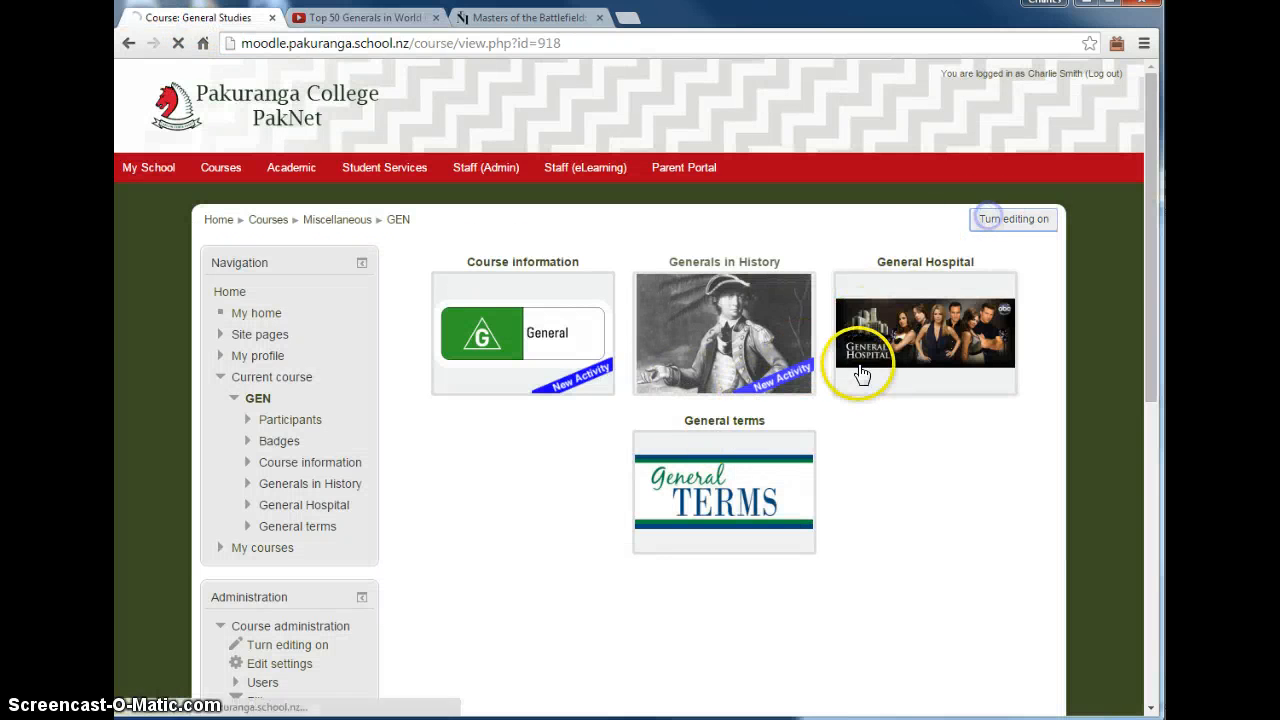
scroll(770, 420, "down", 4)
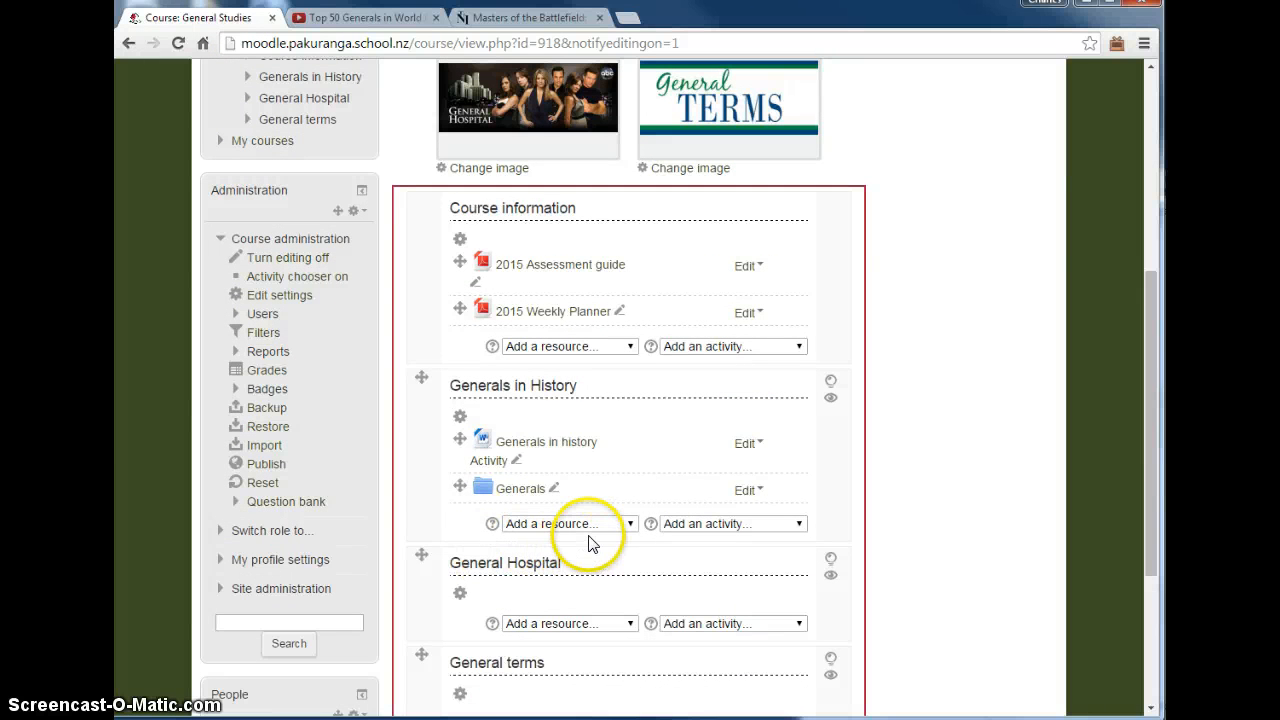
left_click(461, 420)
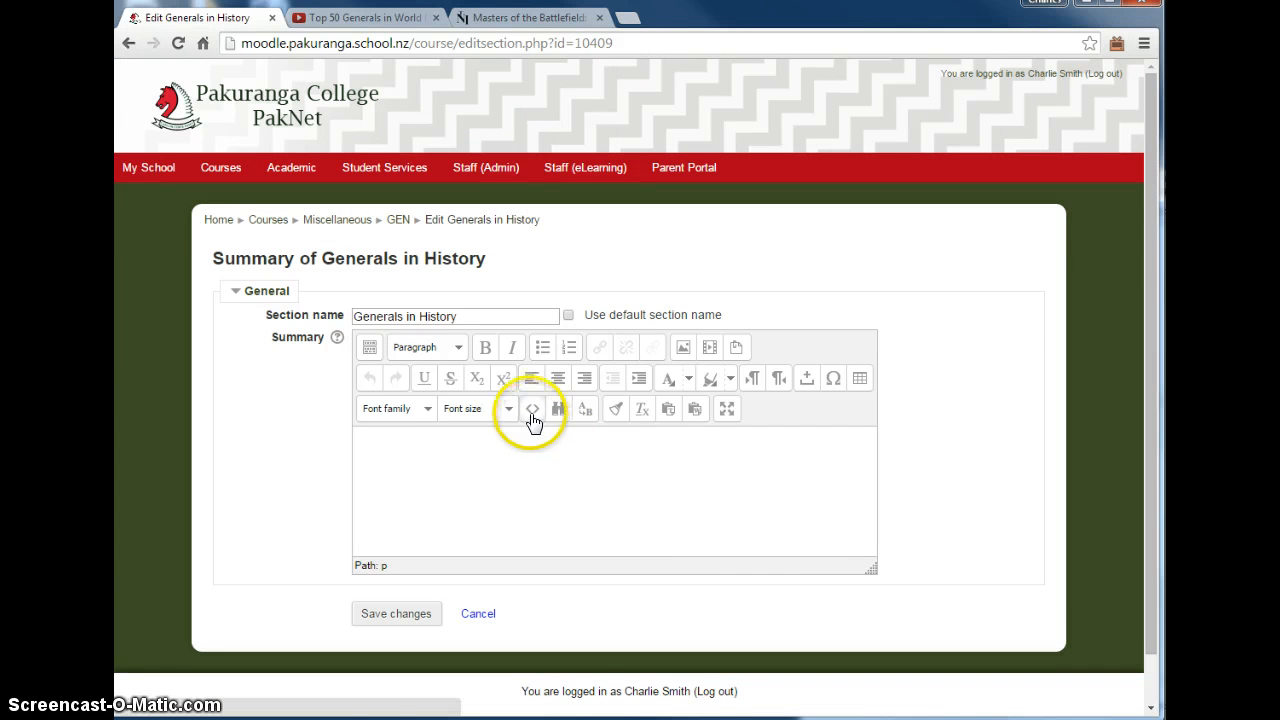
Paste the copied YouTube embed code into the HTML source of the Generals in History summary and save the changes.
left_click(369, 347)
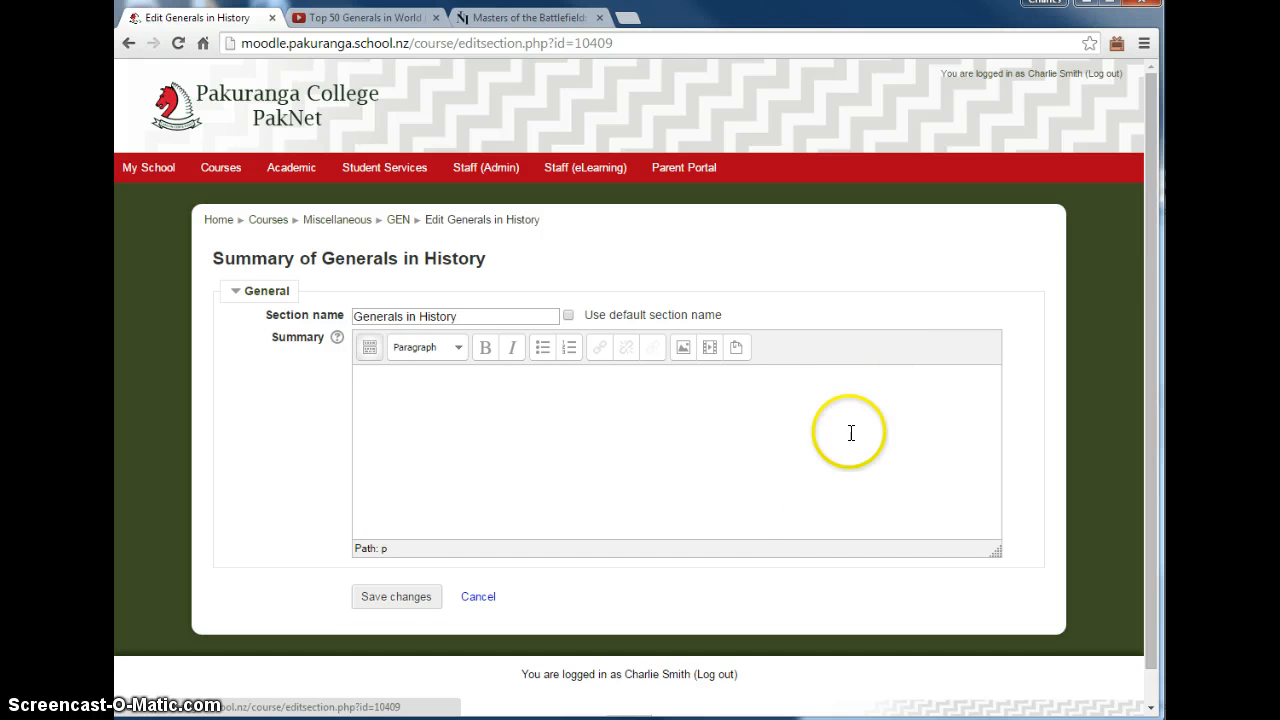
left_click(369, 350)
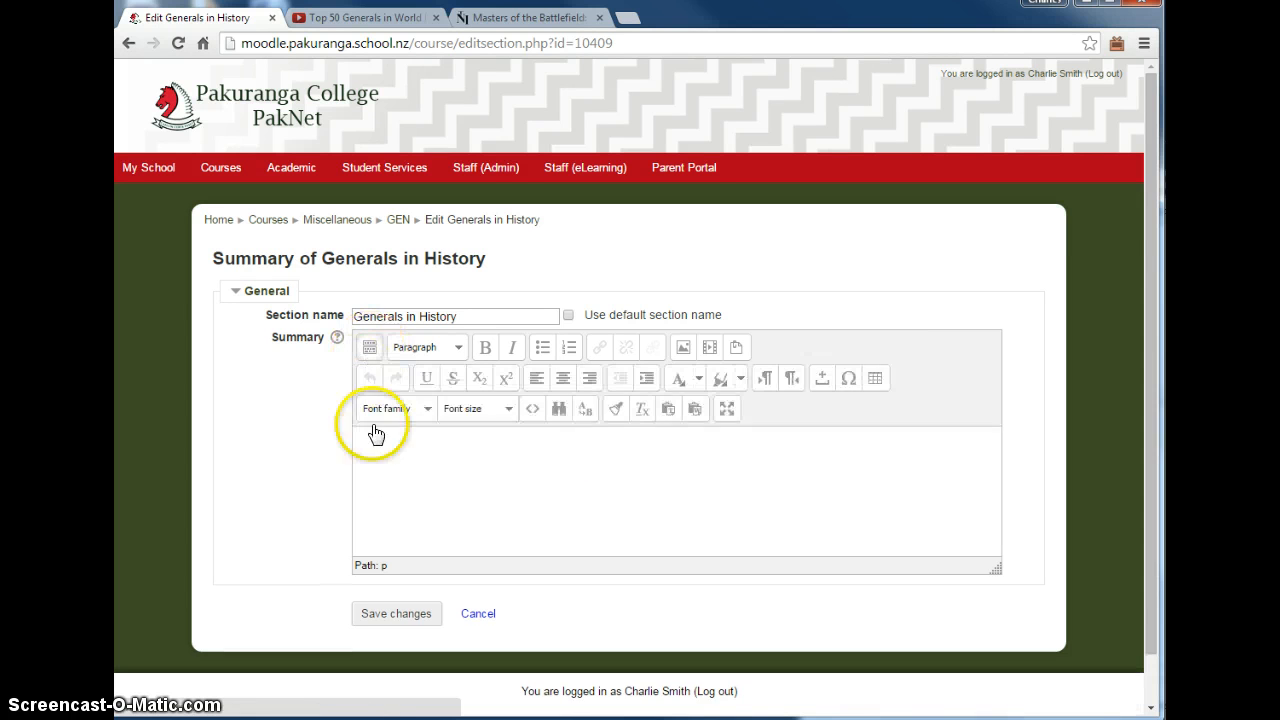
left_click(530, 412)
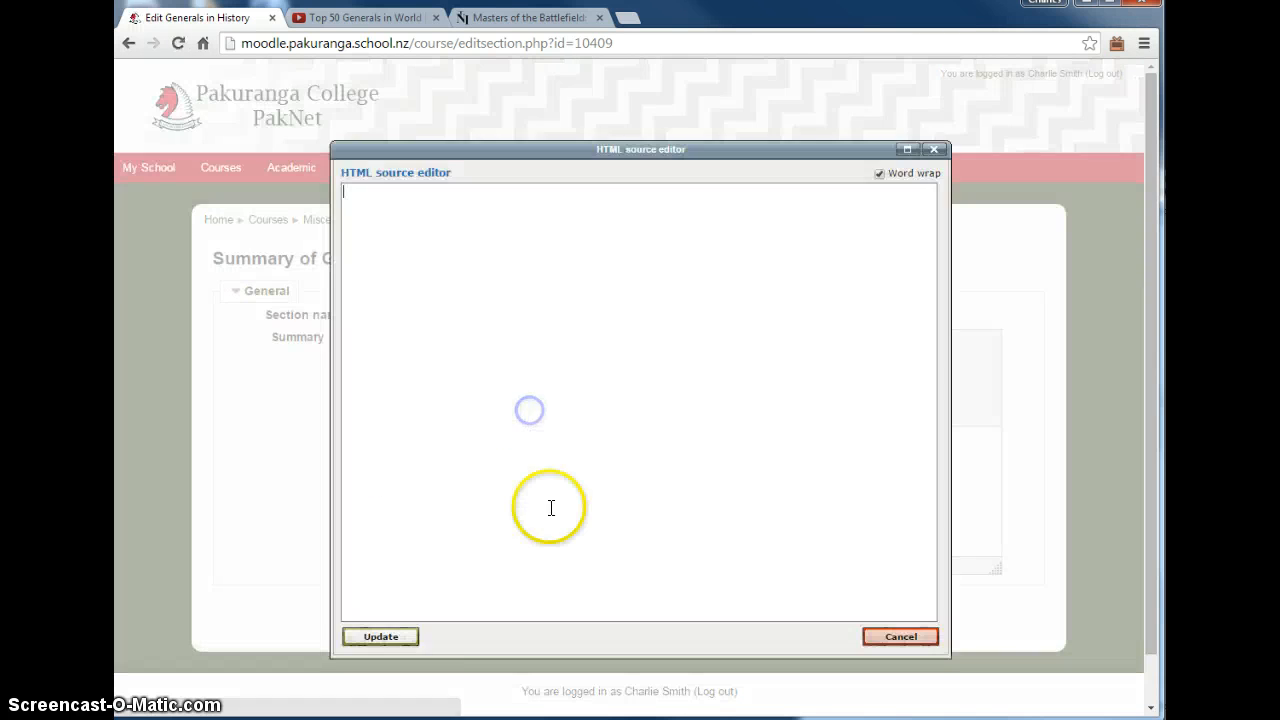
key("ctrl+v")
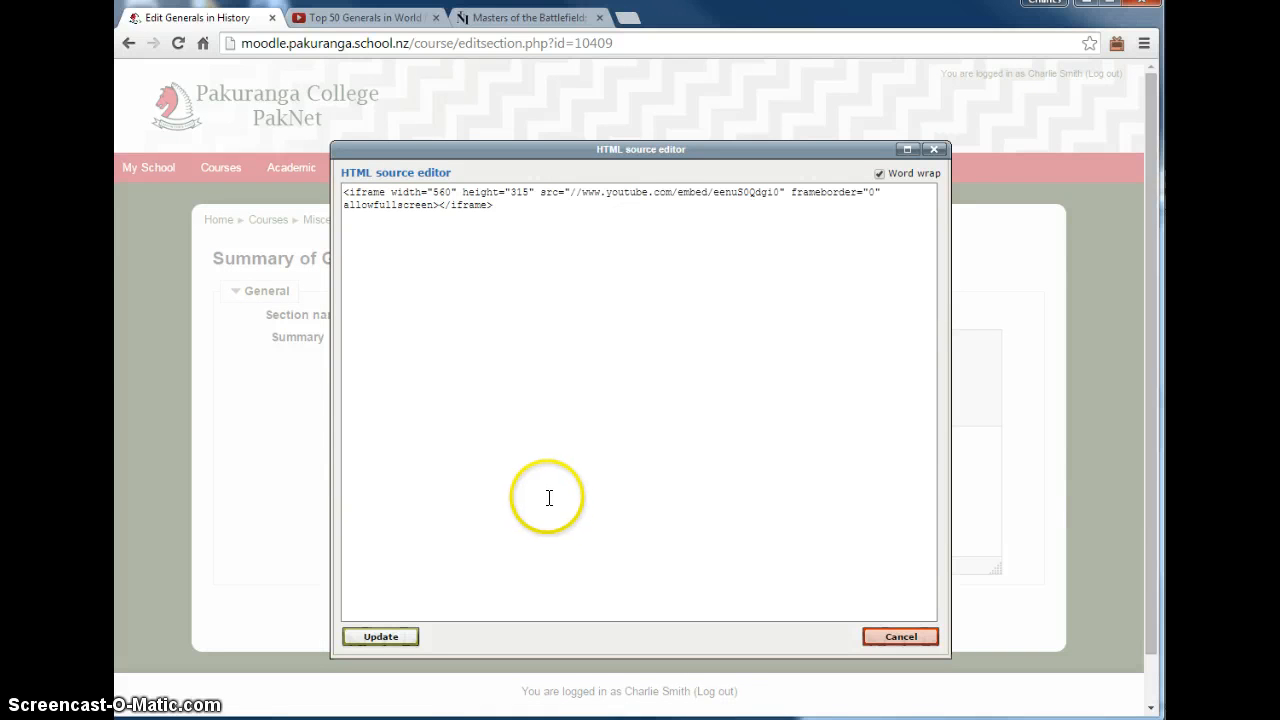
left_click(400, 637)
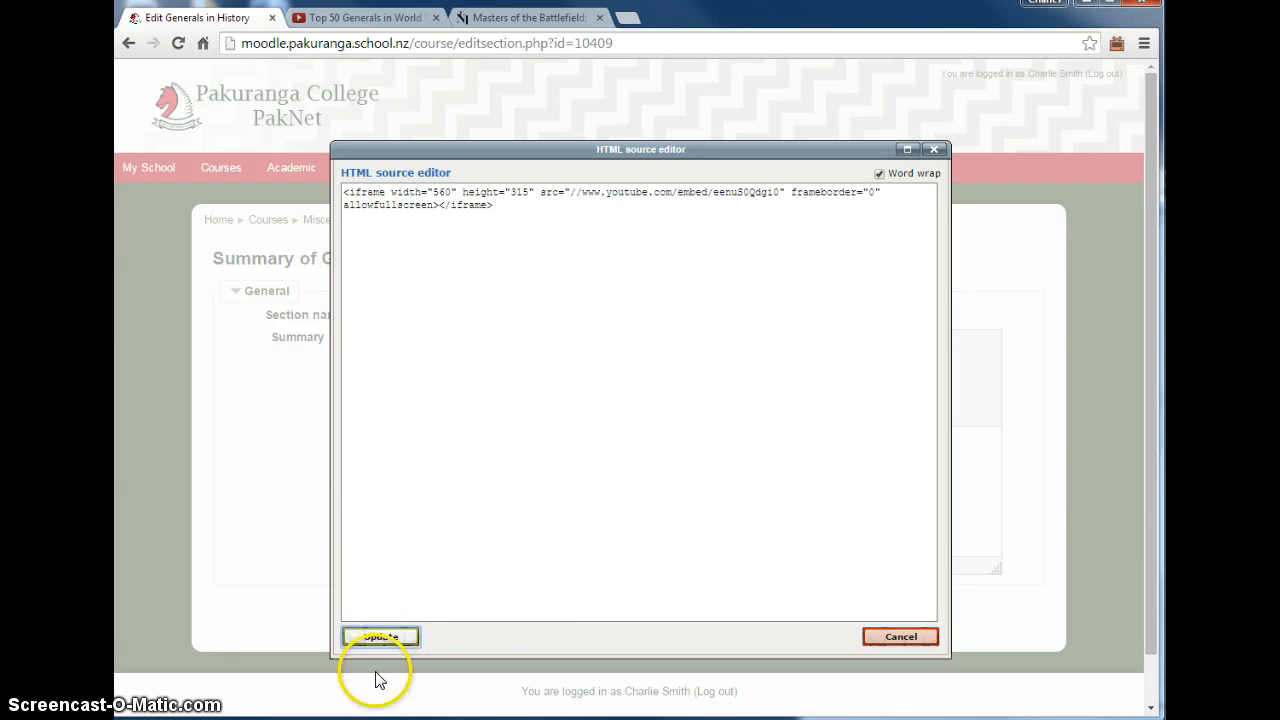
left_click(411, 620)
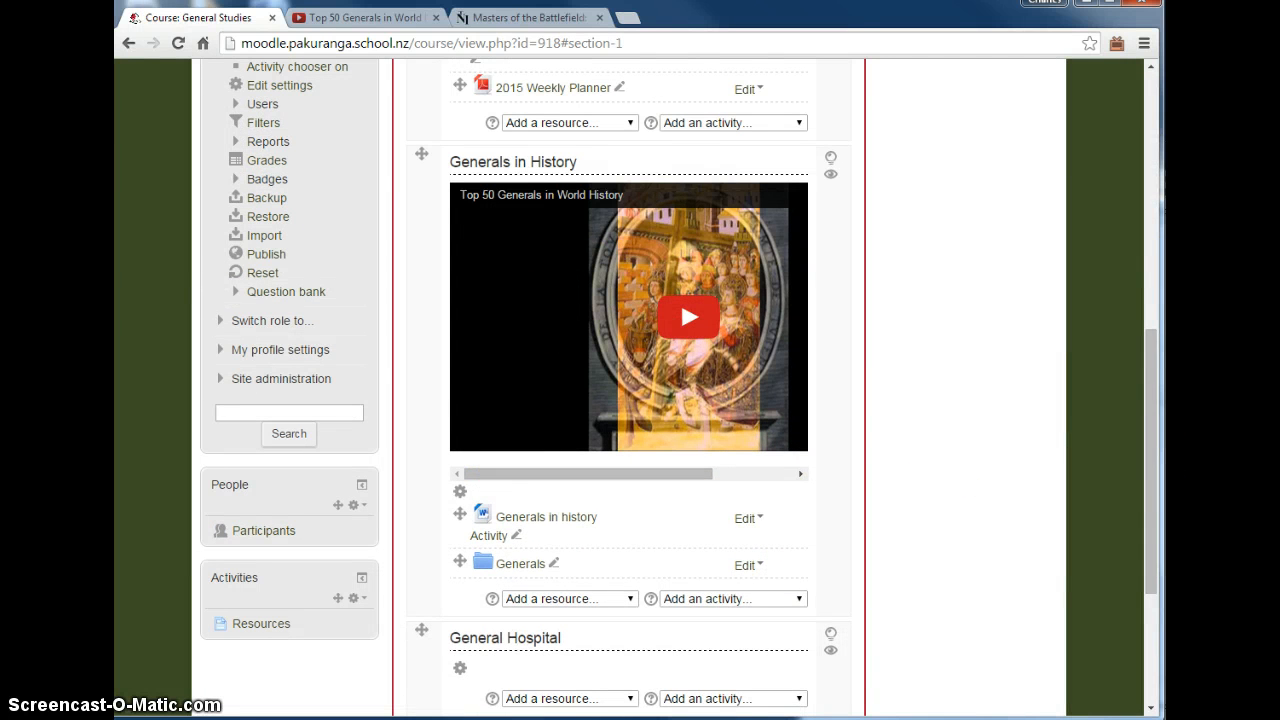
Copy the web address of the Masters of the Battlefield article and return to the Moodle course.
left_click(486, 20)
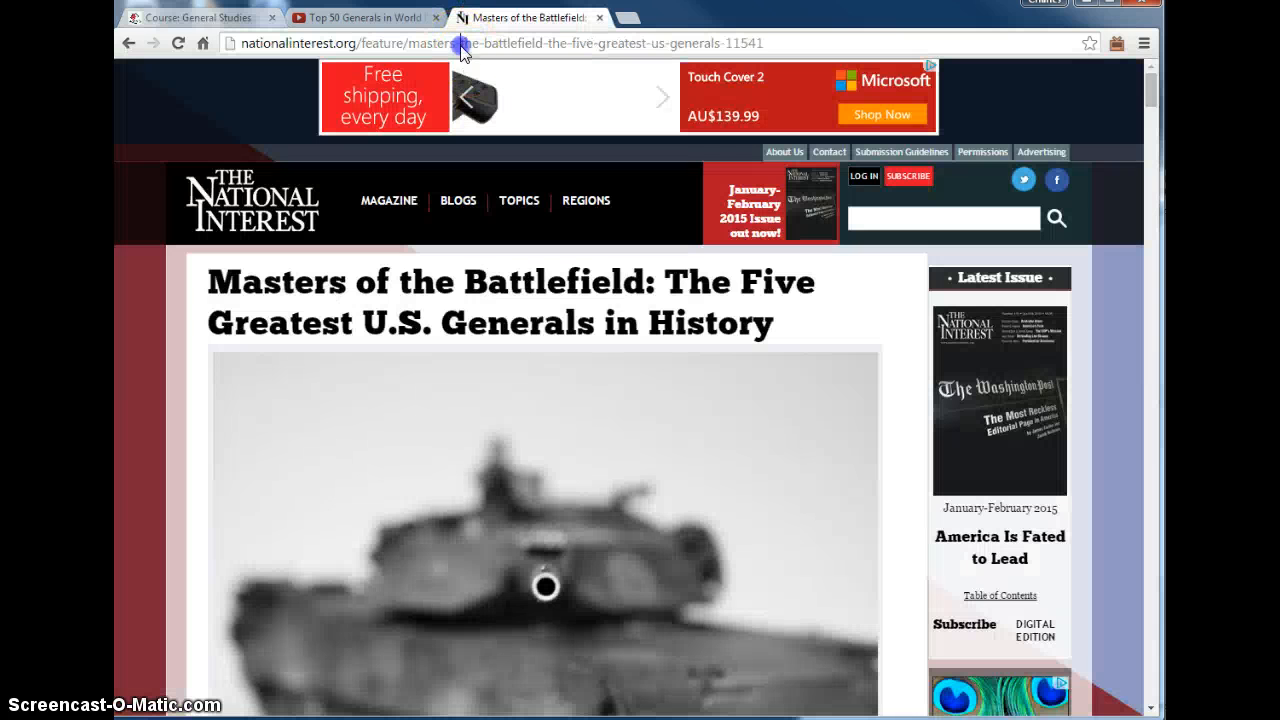
left_click(468, 49)
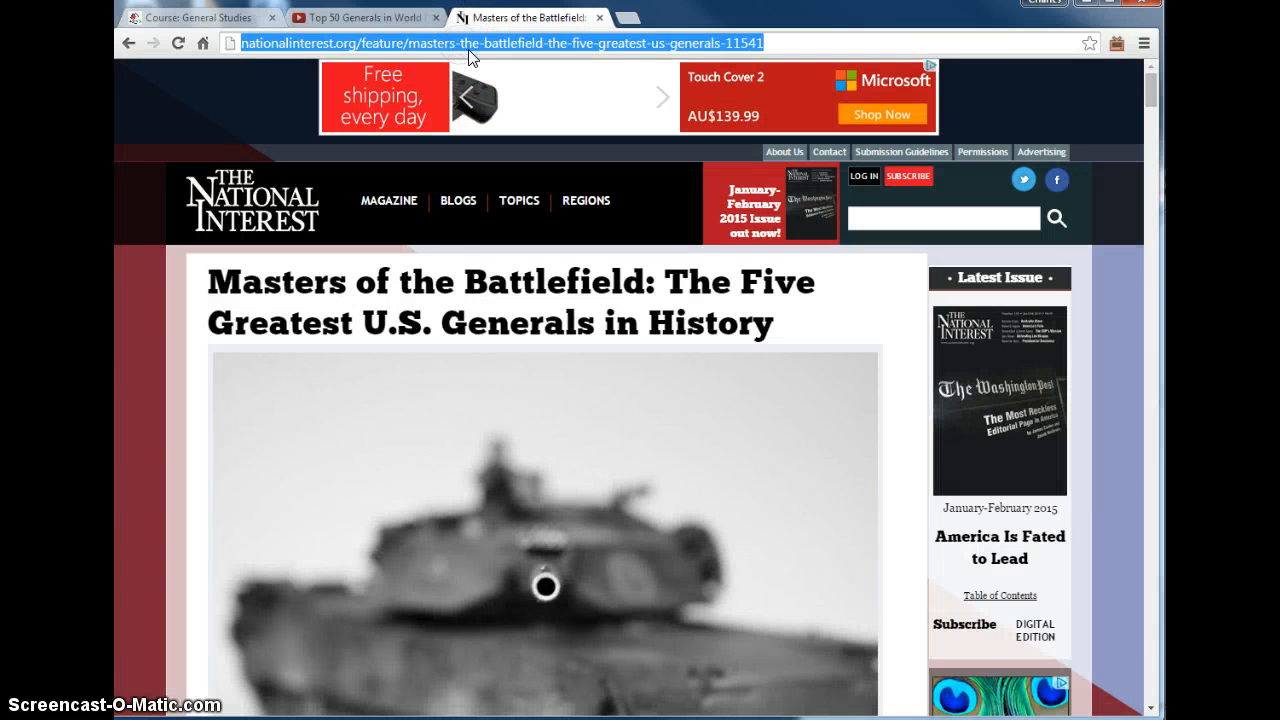
left_click(200, 20)
Add a URL resource named Generals in history page to the Generals in History section, using the copied article address, and return to the course.
scroll(720, 490, "down", 2)
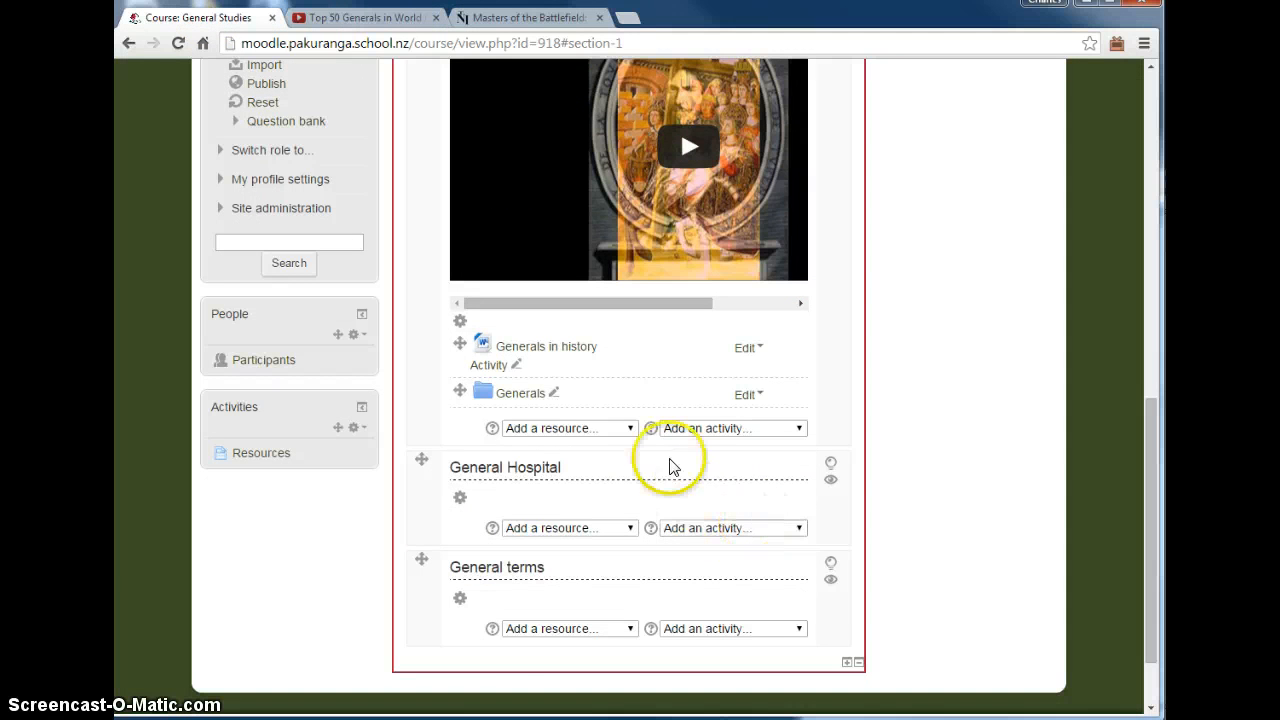
left_click(629, 428)
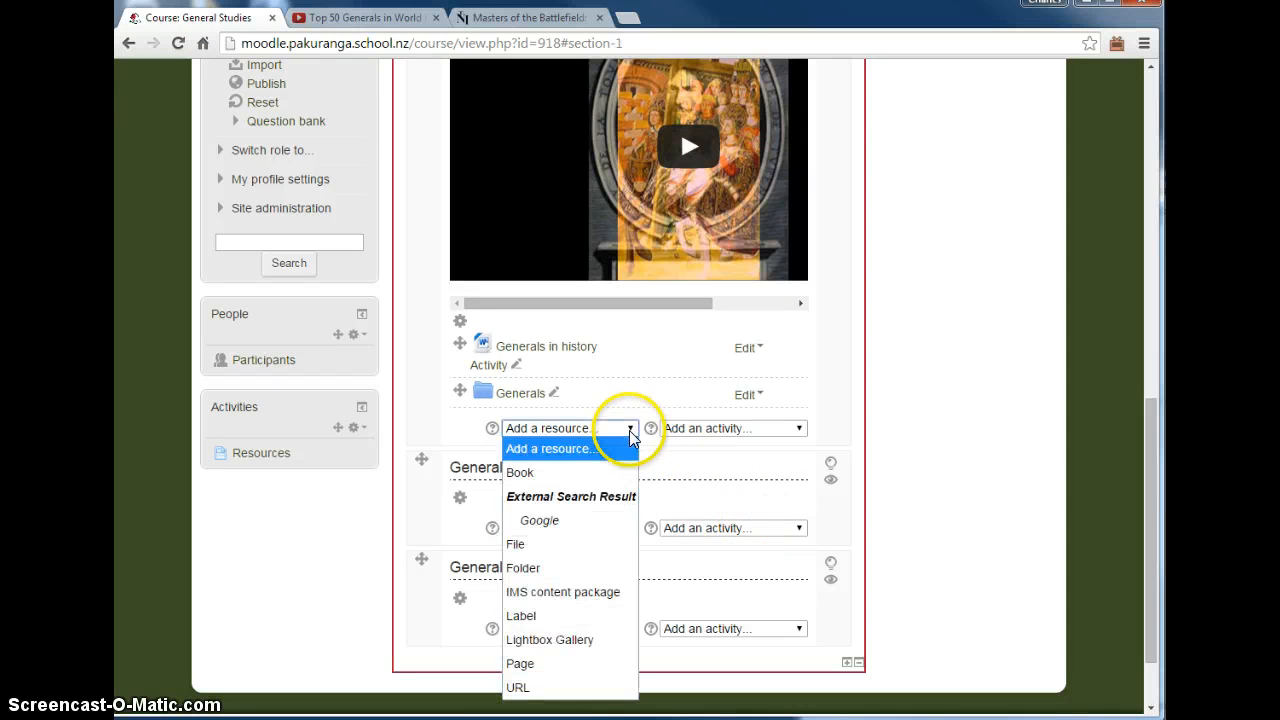
left_click(571, 687)
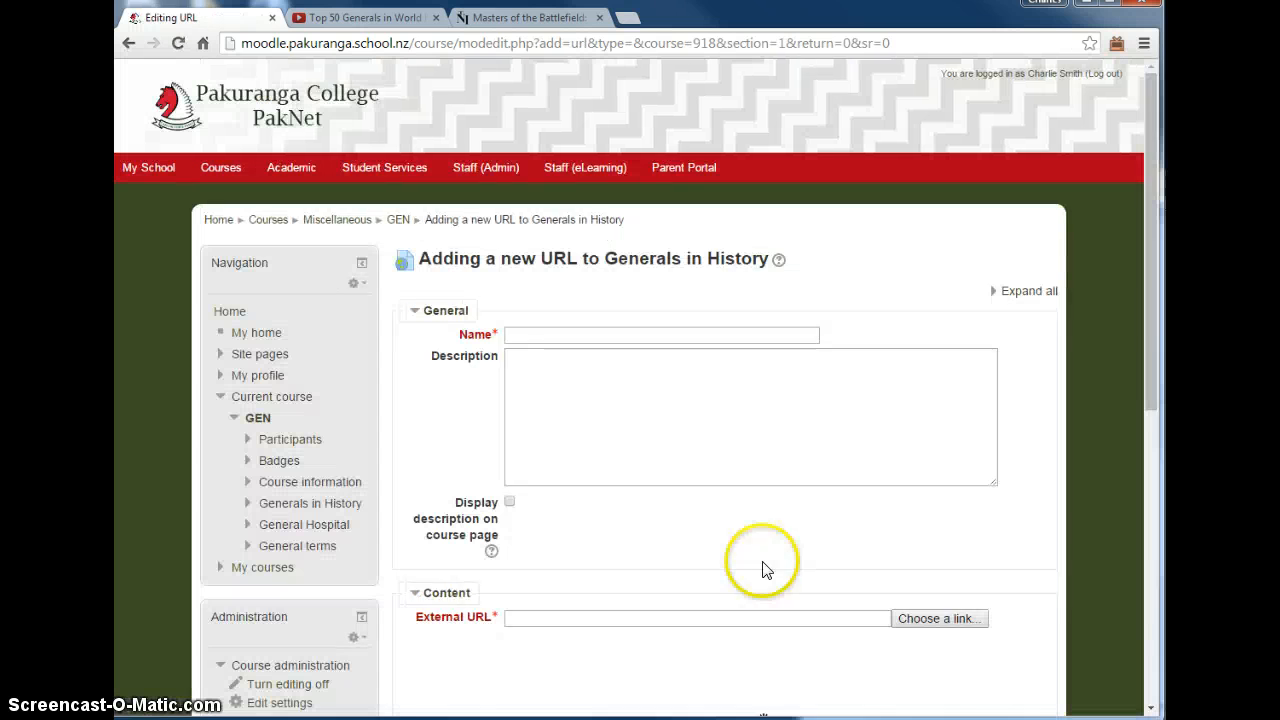
left_click(552, 636)
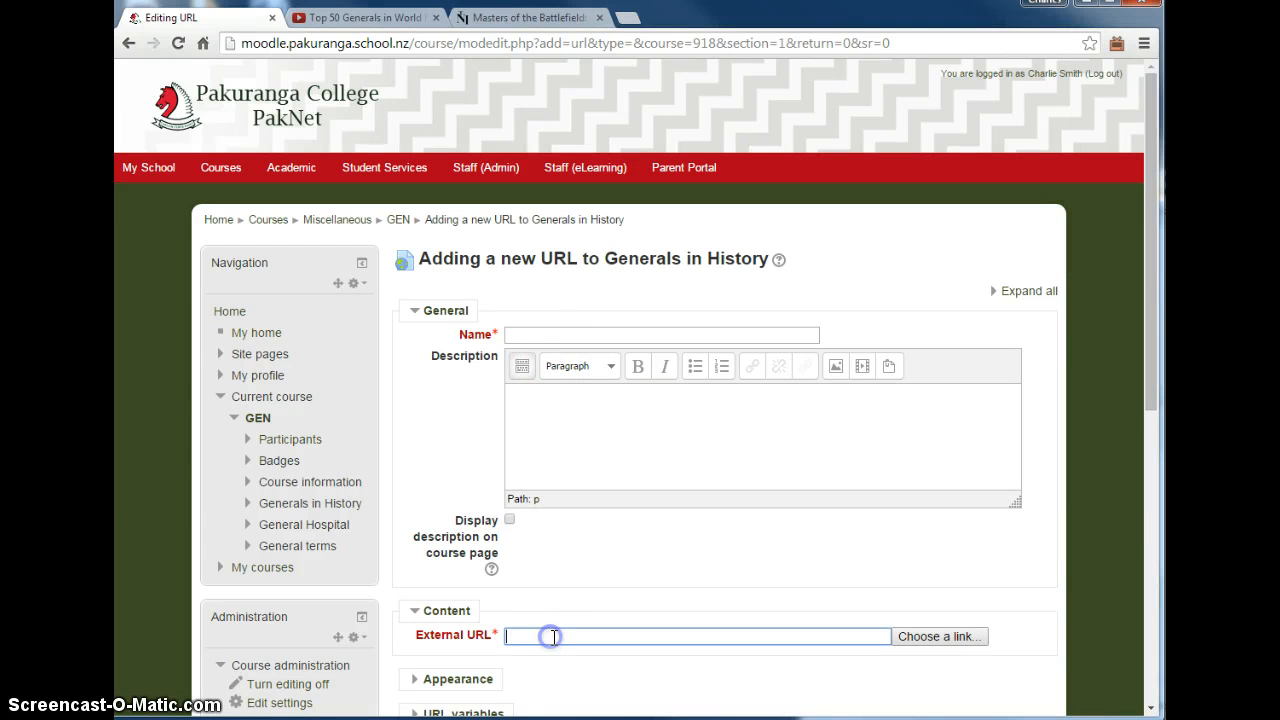
key("ctrl+v")
left_click(560, 634)
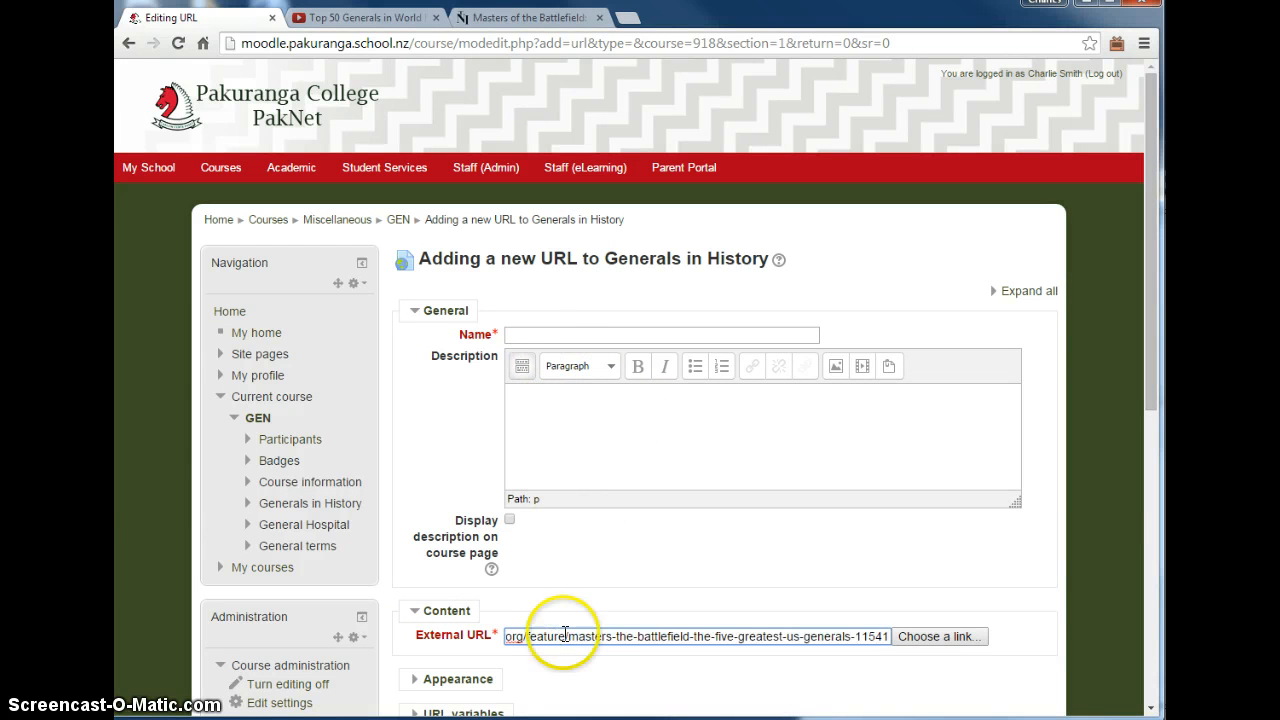
left_click(525, 336)
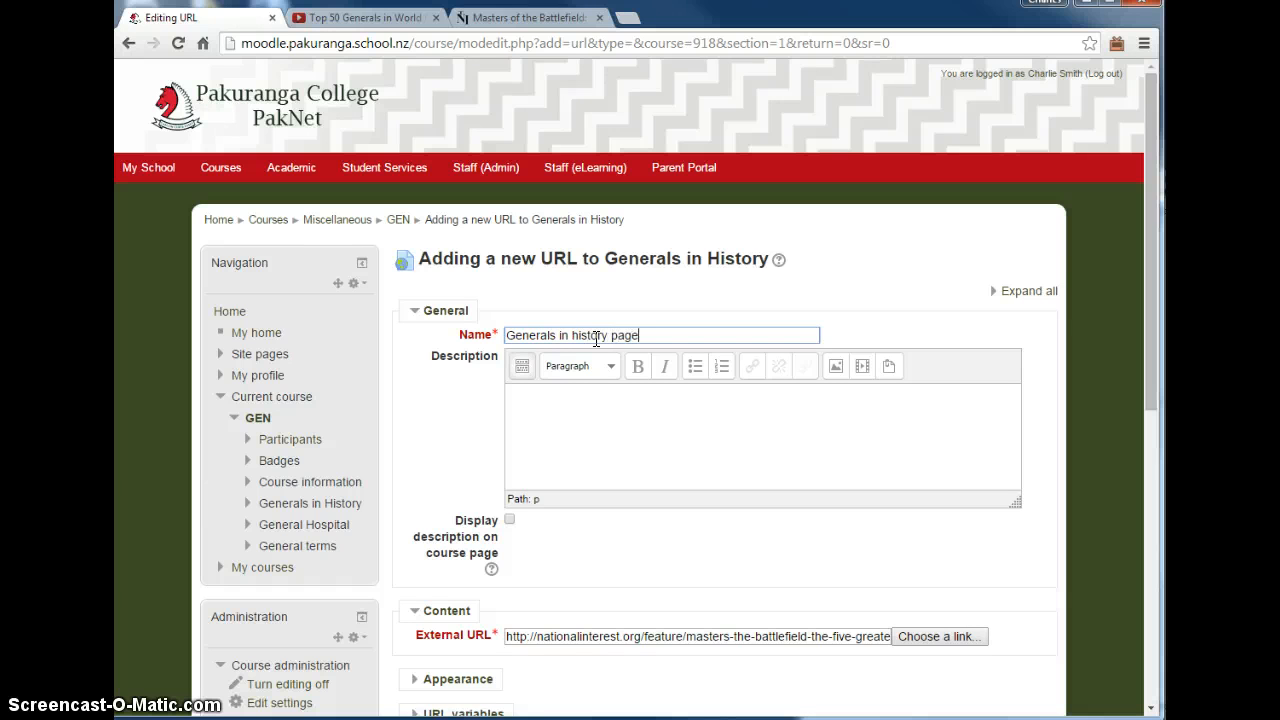
scroll(846, 606, "down", 5)
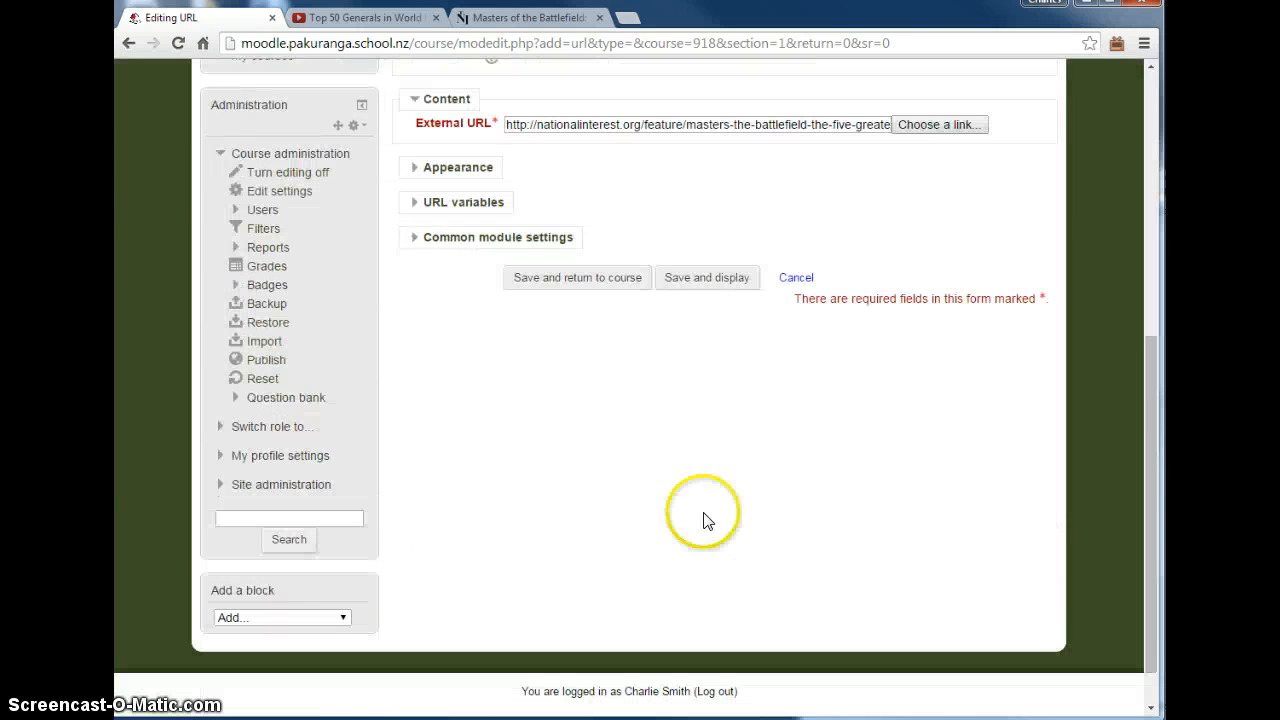
left_click(611, 289)
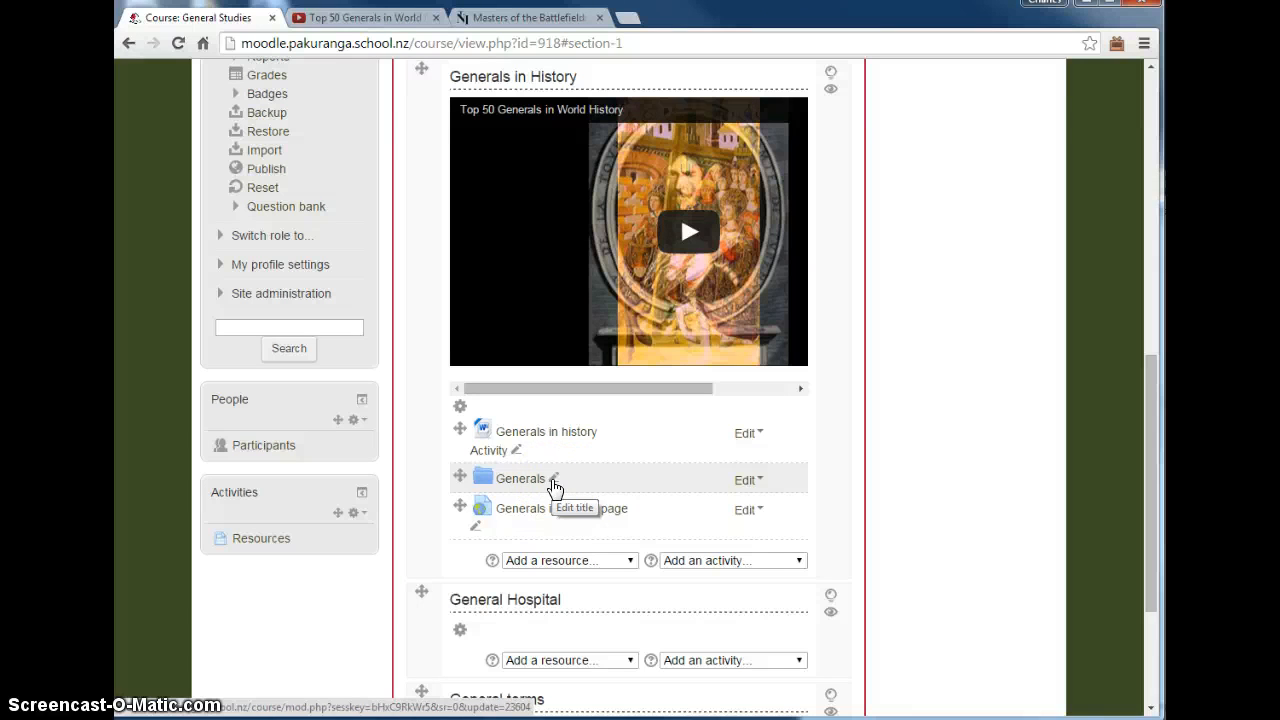
Rename the Generals folder in the Generals in History section as Generals word documents.
left_click(555, 487)
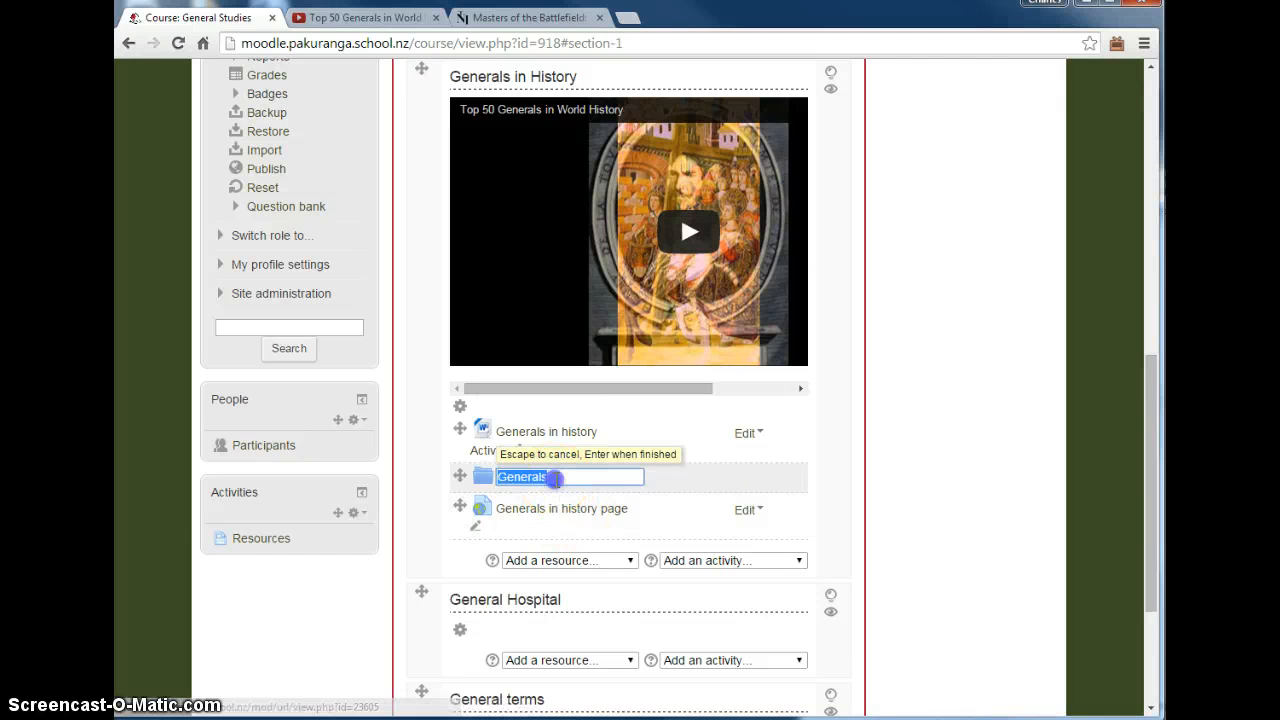
left_click(570, 477)
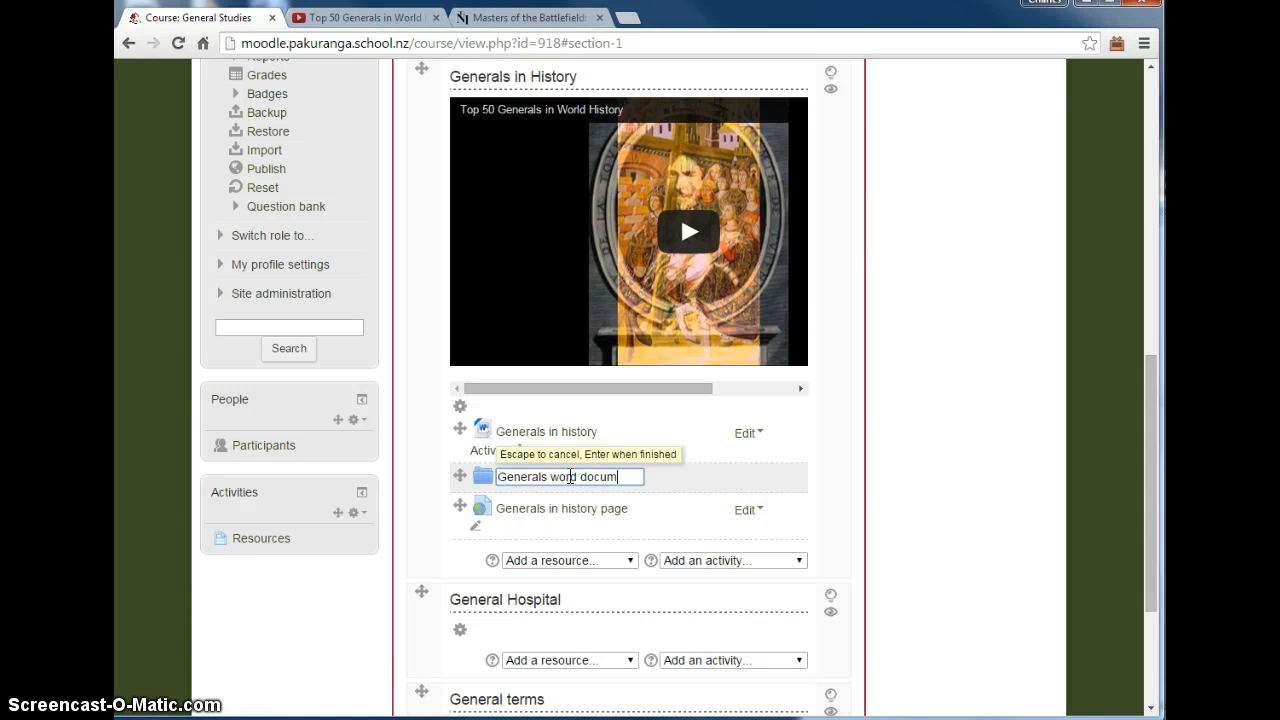
key("Return")
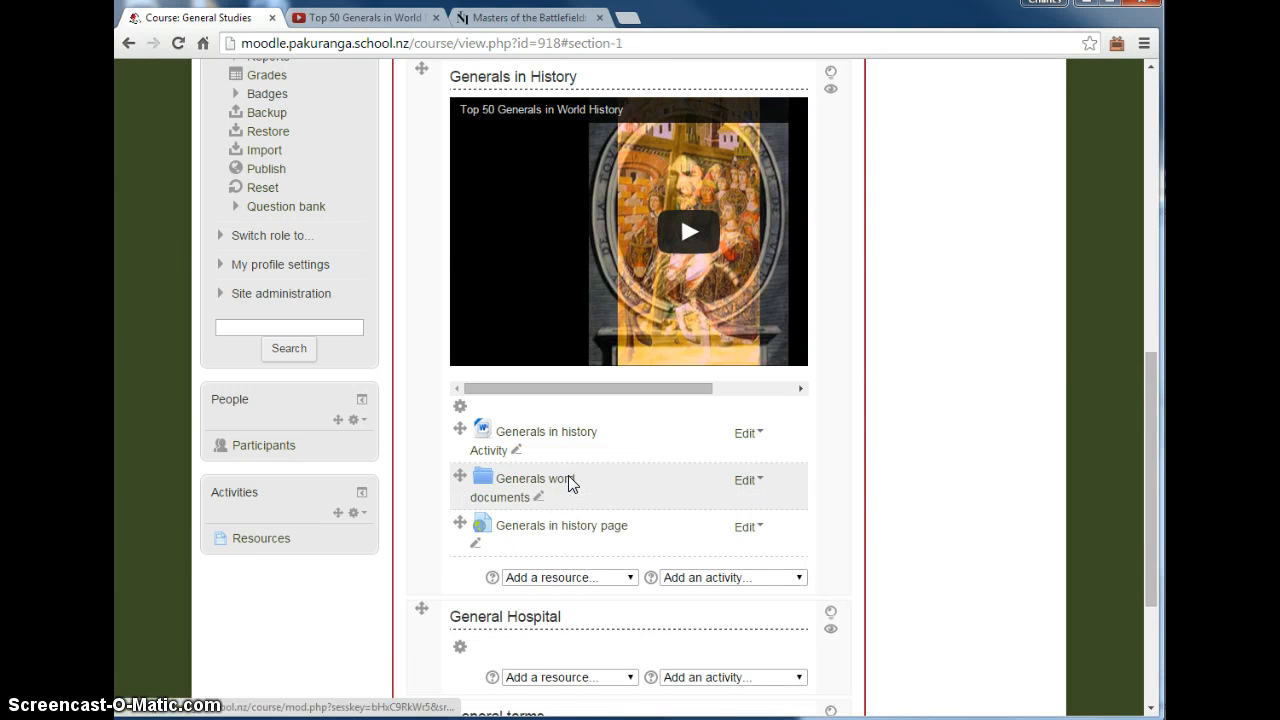
Turn off course editing and preview the contents of the Generals in History section.
scroll(900, 480, "up", 10)
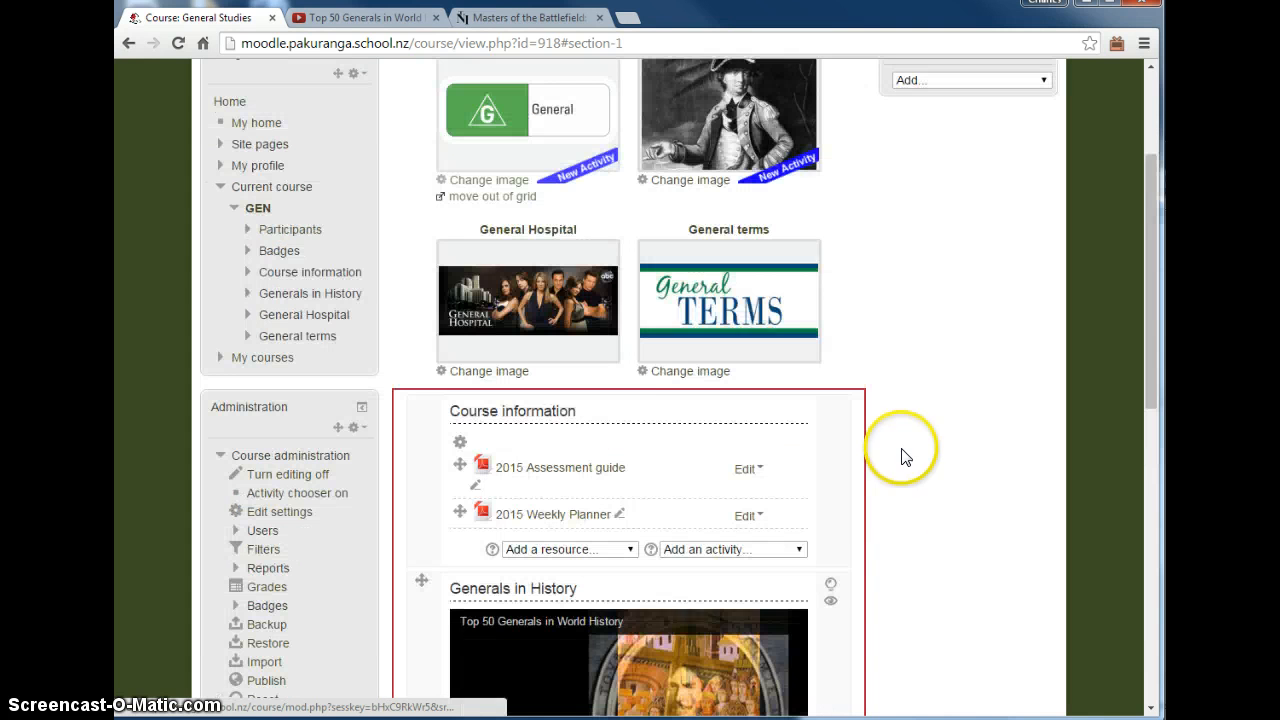
left_click(1033, 219)
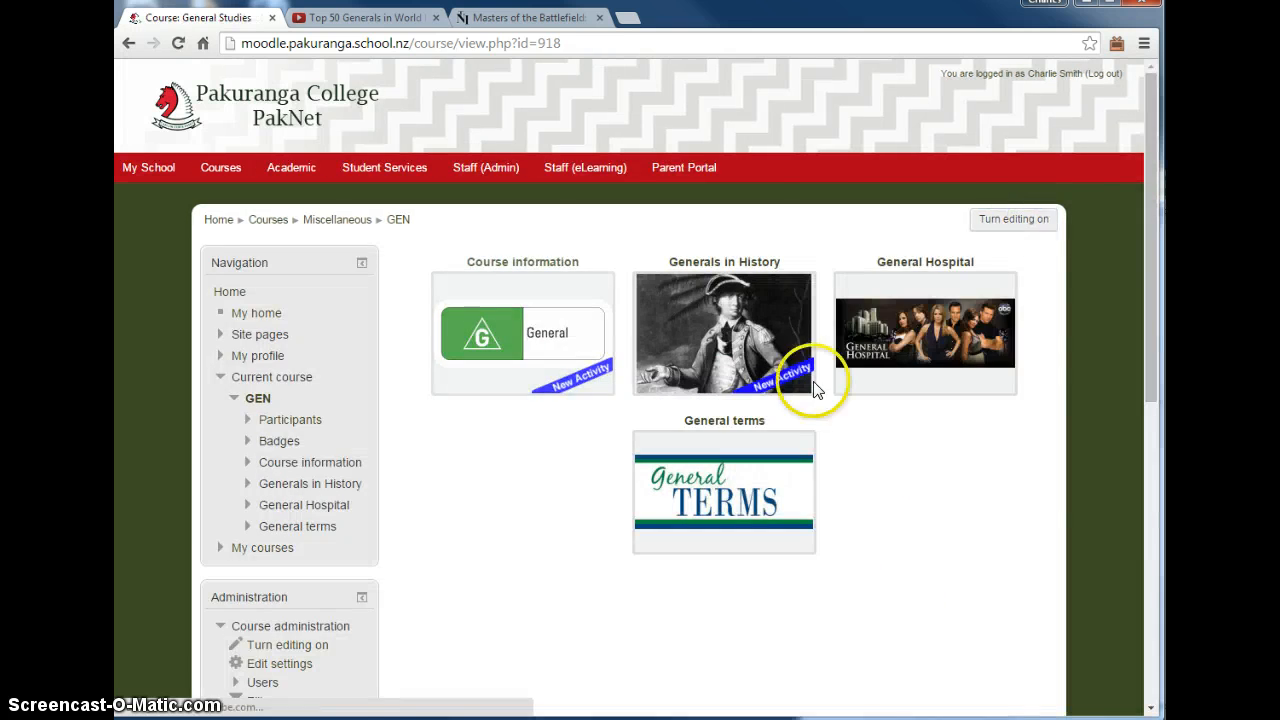
left_click(815, 390)
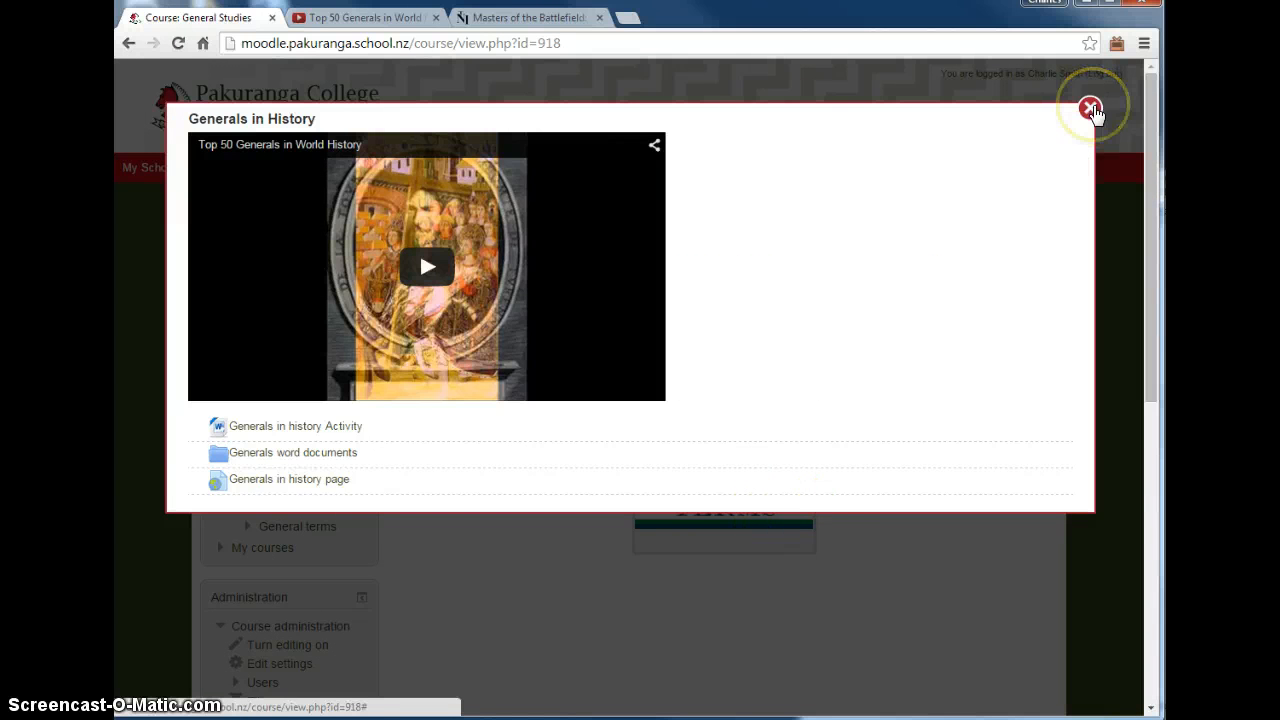
left_click(1091, 108)
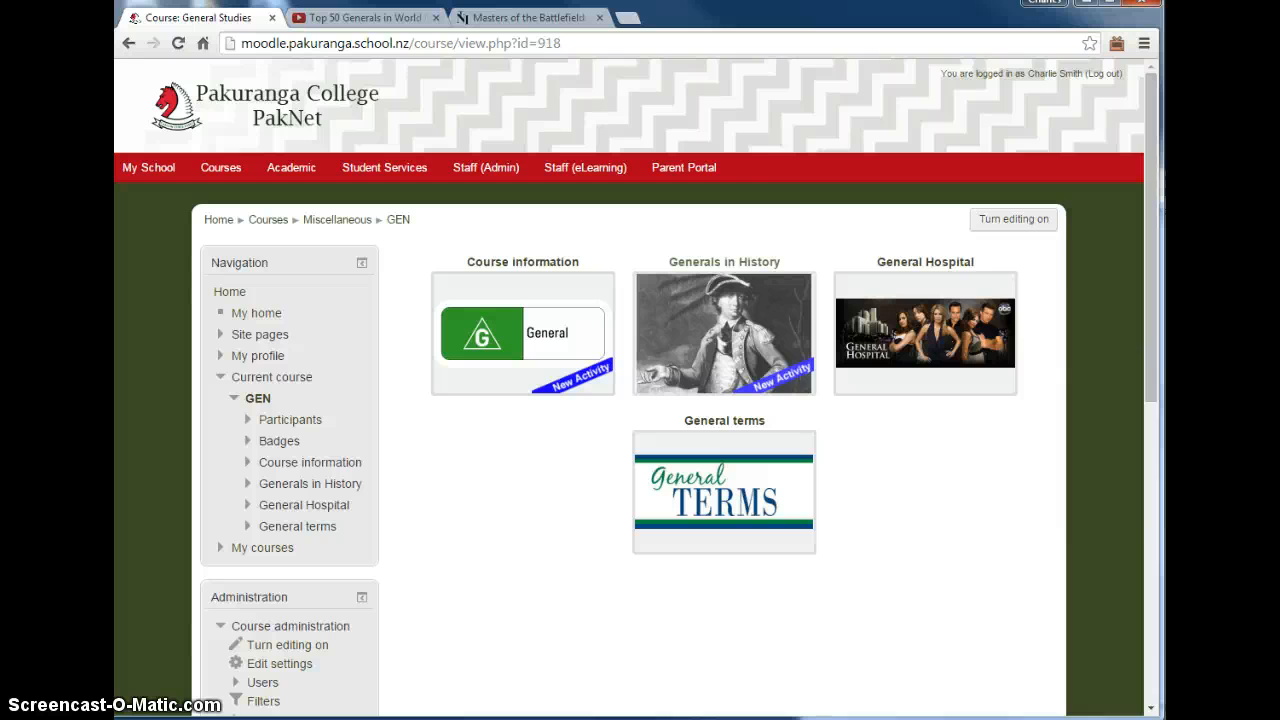
Switch to Windows Explorer and go up to the Basic page - demo files folder, then preview the Generals in History section again in Moodle.
key("alt+Tab")
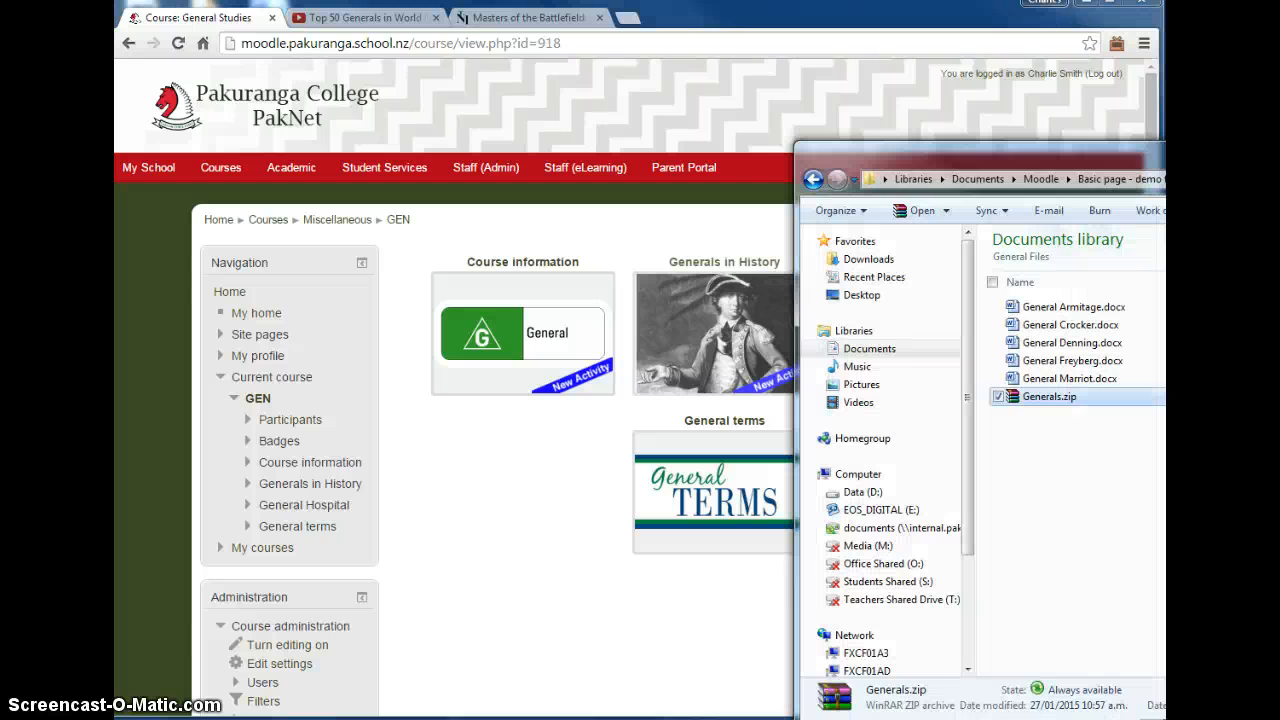
left_click(1098, 179)
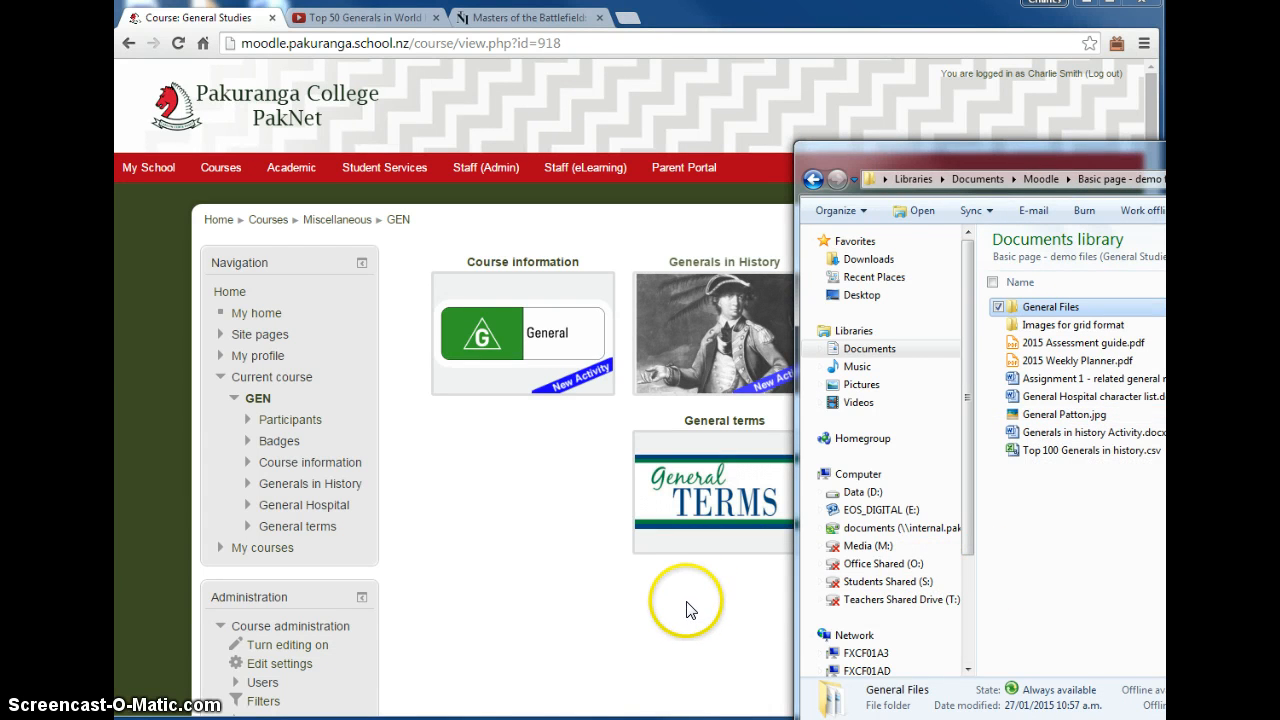
left_click(705, 325)
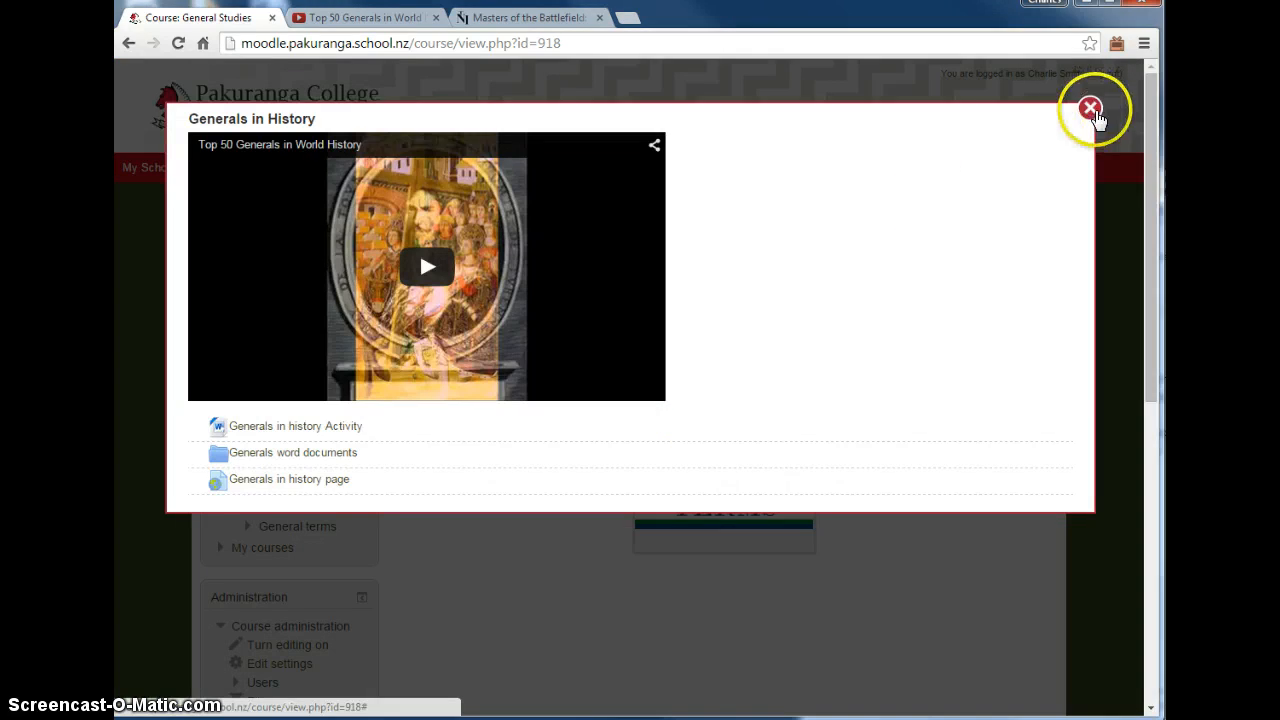
left_click(1092, 110)
Turn on course editing and upload General Patton.jpg to the Generals in History section, adding it as an image on the course page.
left_click(1018, 218)
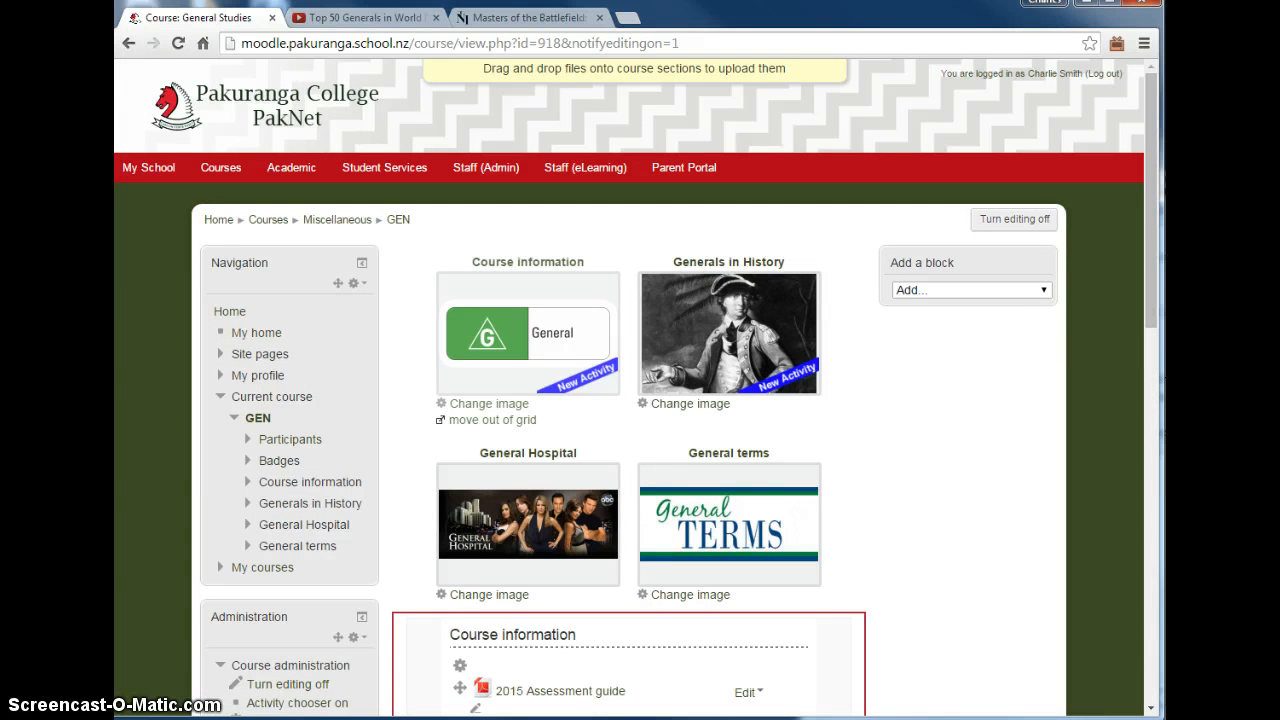
left_click_drag(1150, 112, 1152, 344)
key("alt+Tab")
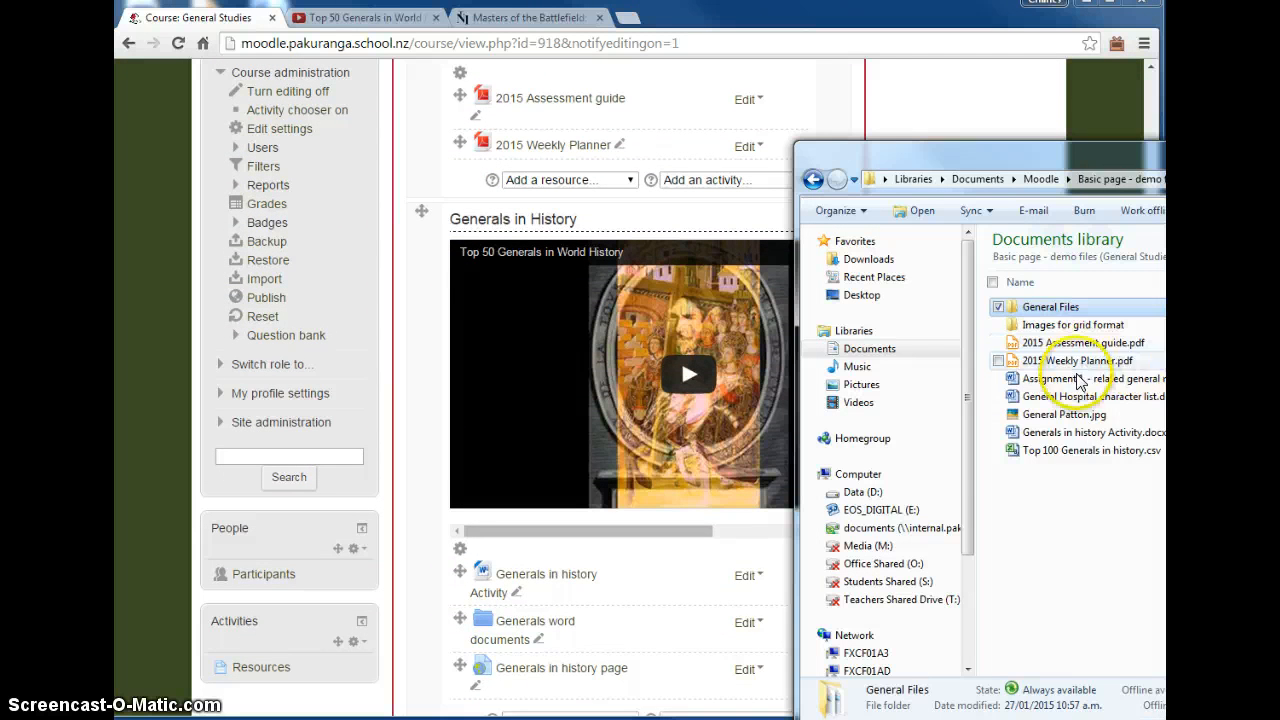
left_click_drag(1062, 414, 543, 700)
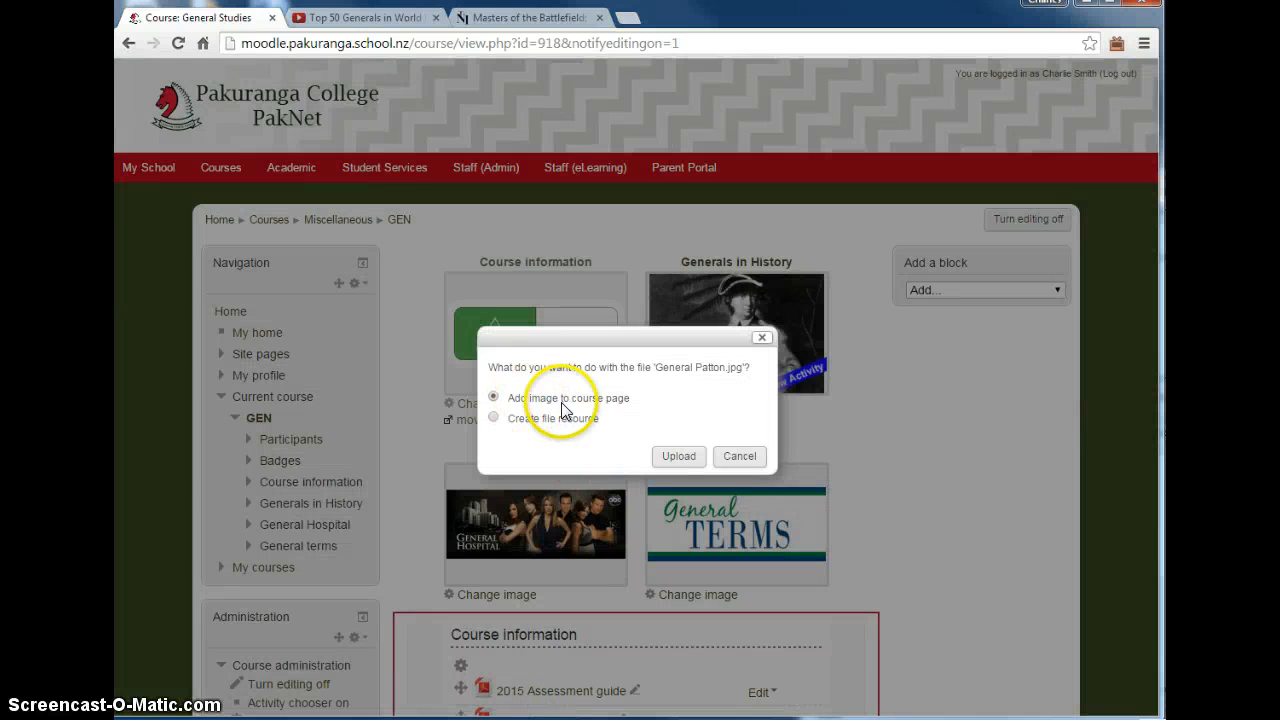
left_click(678, 456)
scroll(908, 529, "down", 8)
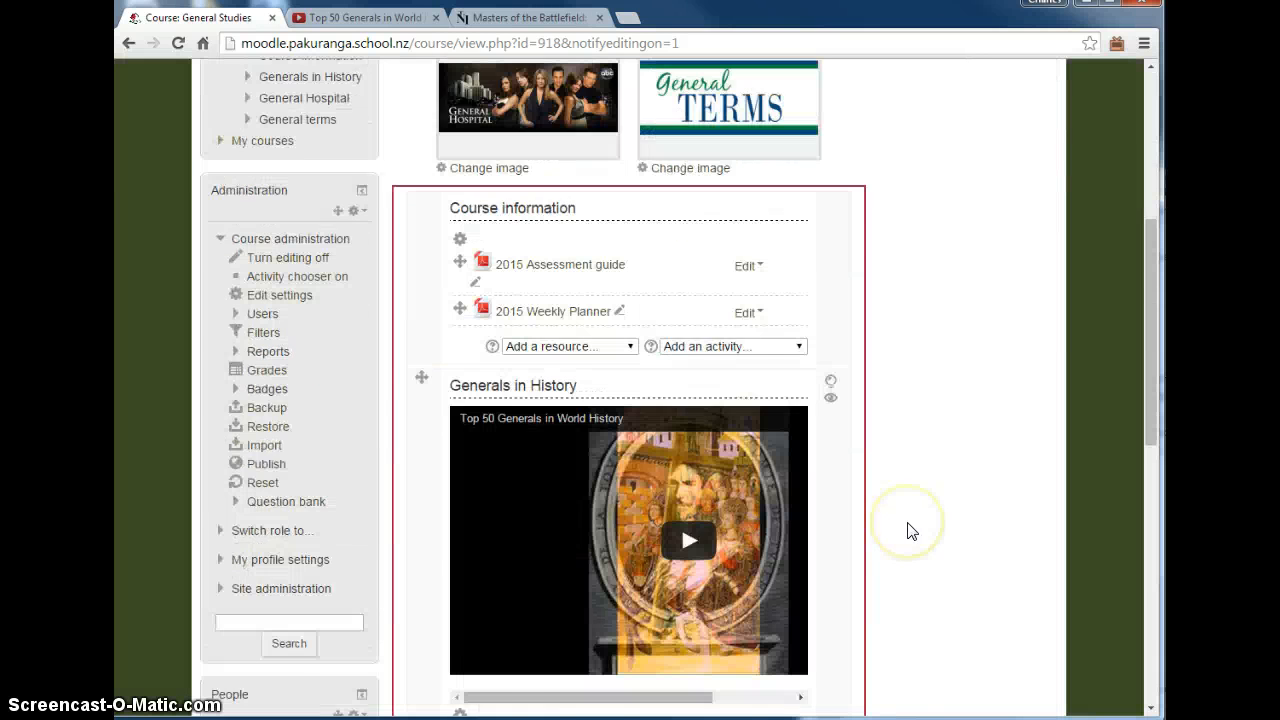
scroll(906, 529, "down", 2)
scroll(943, 437, "up", 12)
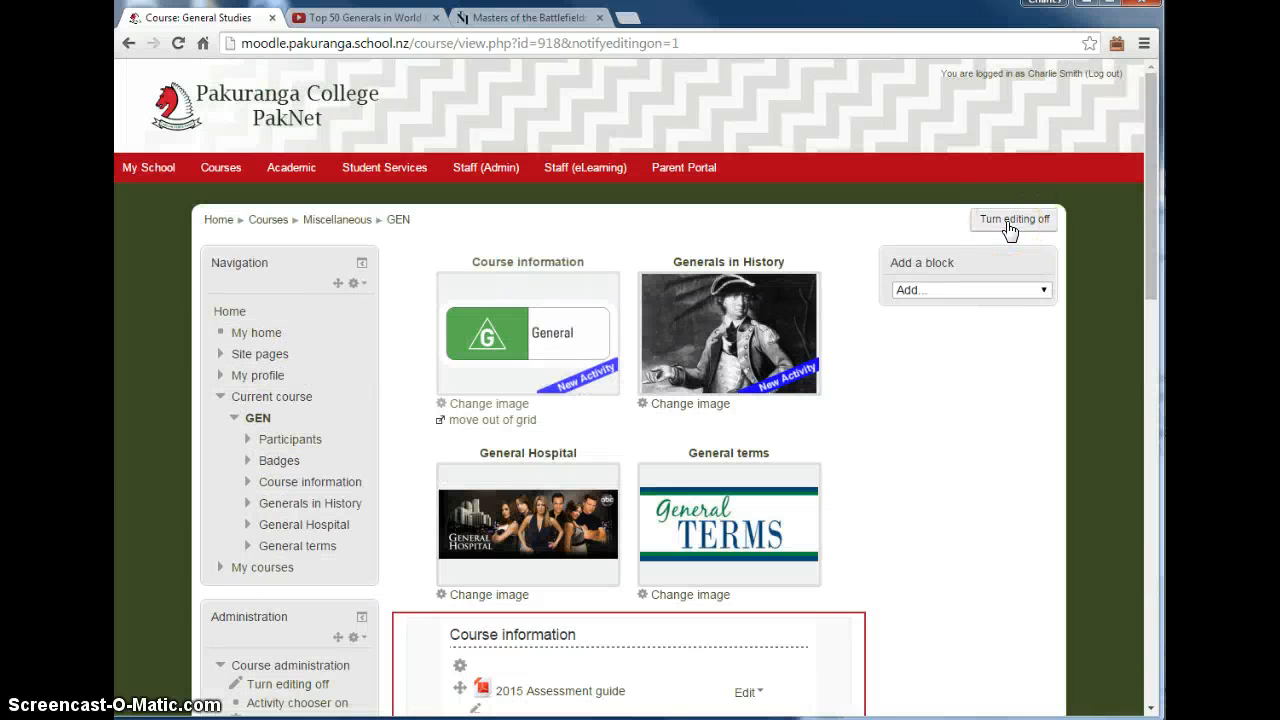
scroll(980, 457, "down", 7)
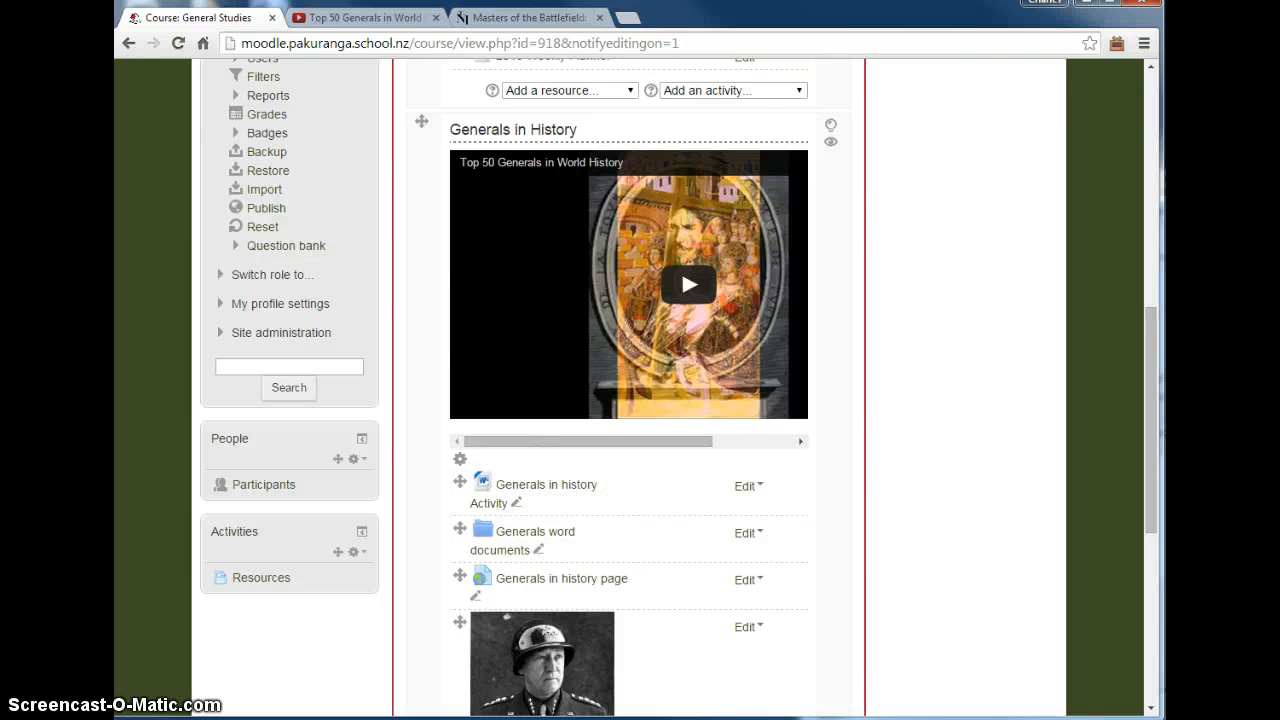
left_click_drag(1279, 160, 1206, 146)
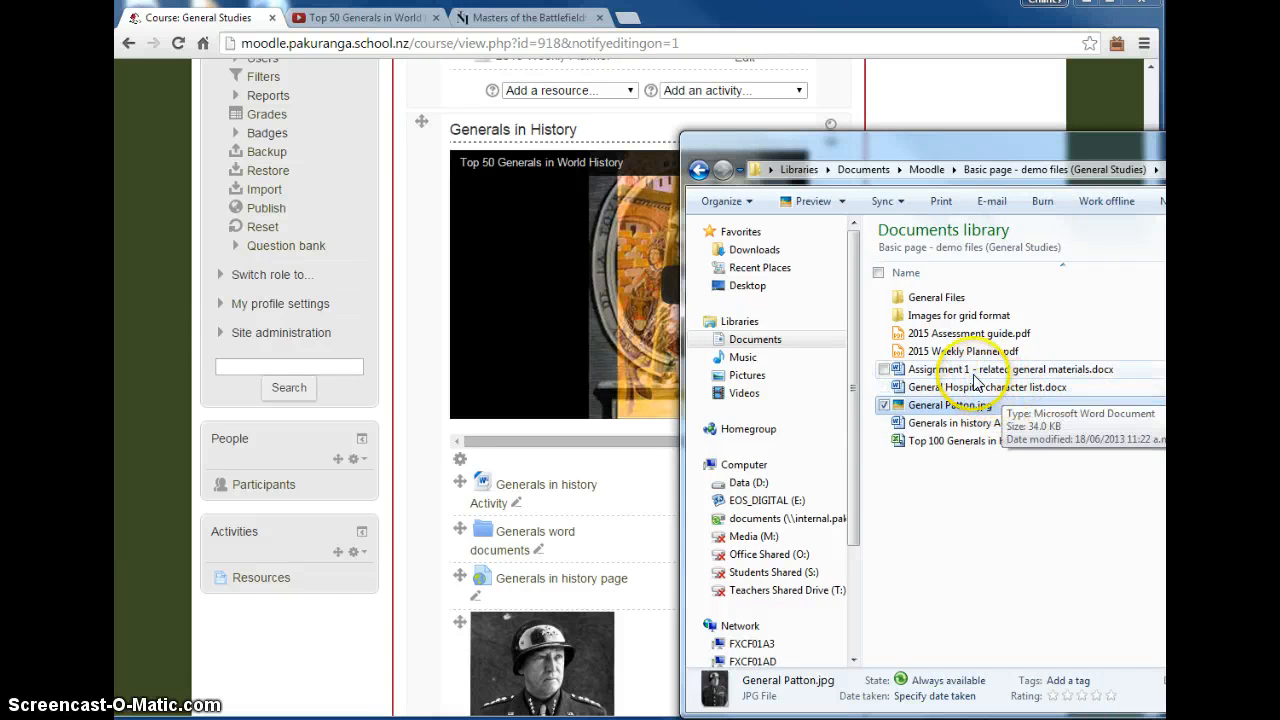
left_click_drag(1000, 143, 1145, 139)
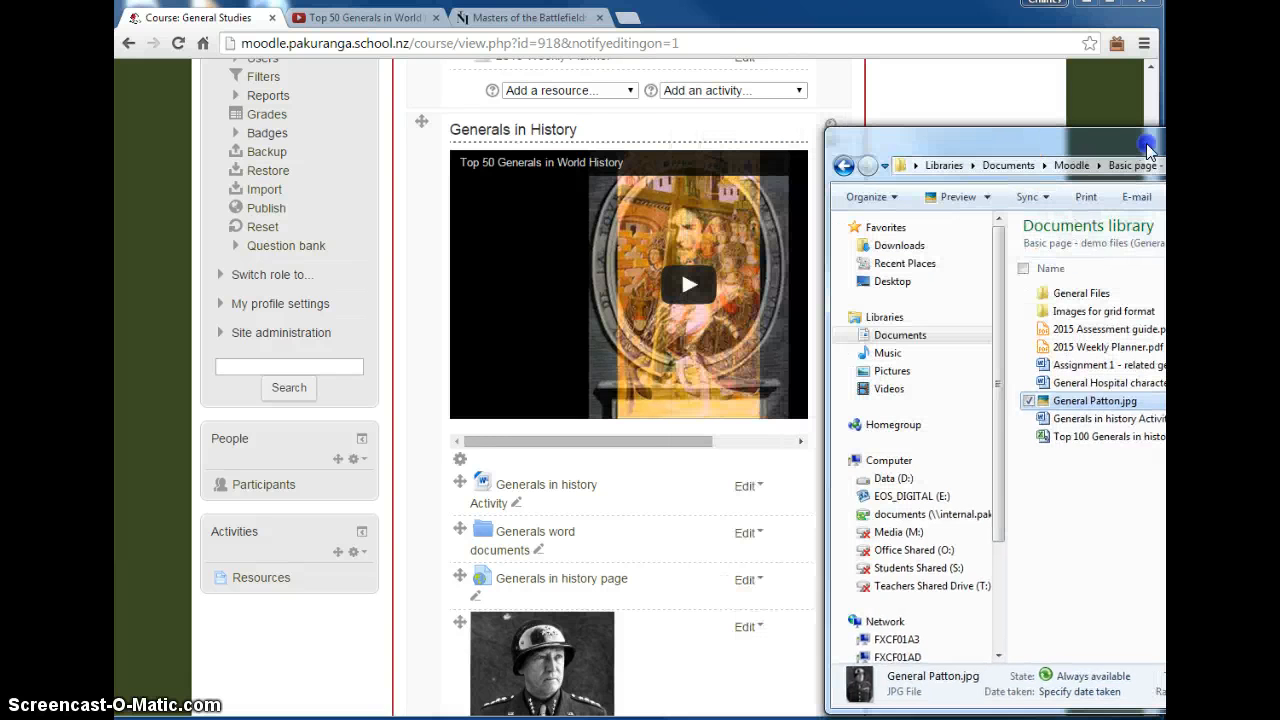
left_click(814, 642)
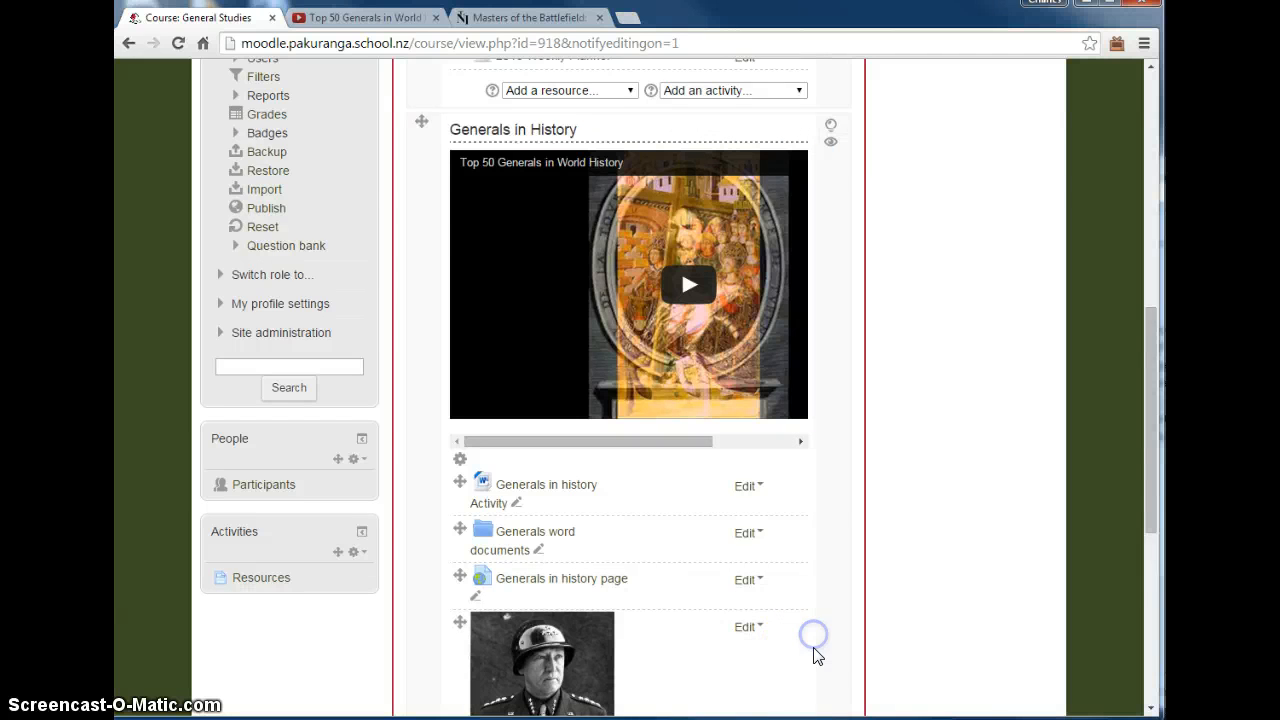
Add an Assignment activity to the Generals in History section, named Assignment 1 with the description "Submit your file here".
scroll(814, 651, "down", 3)
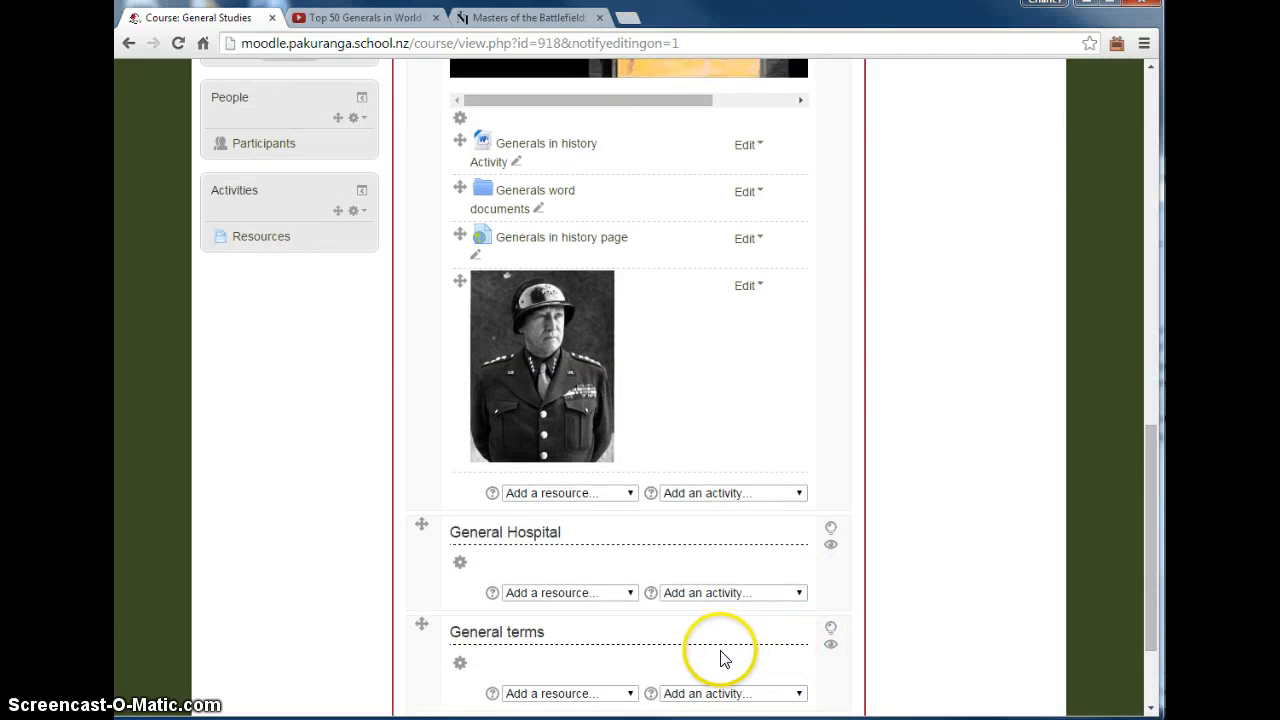
left_click(800, 493)
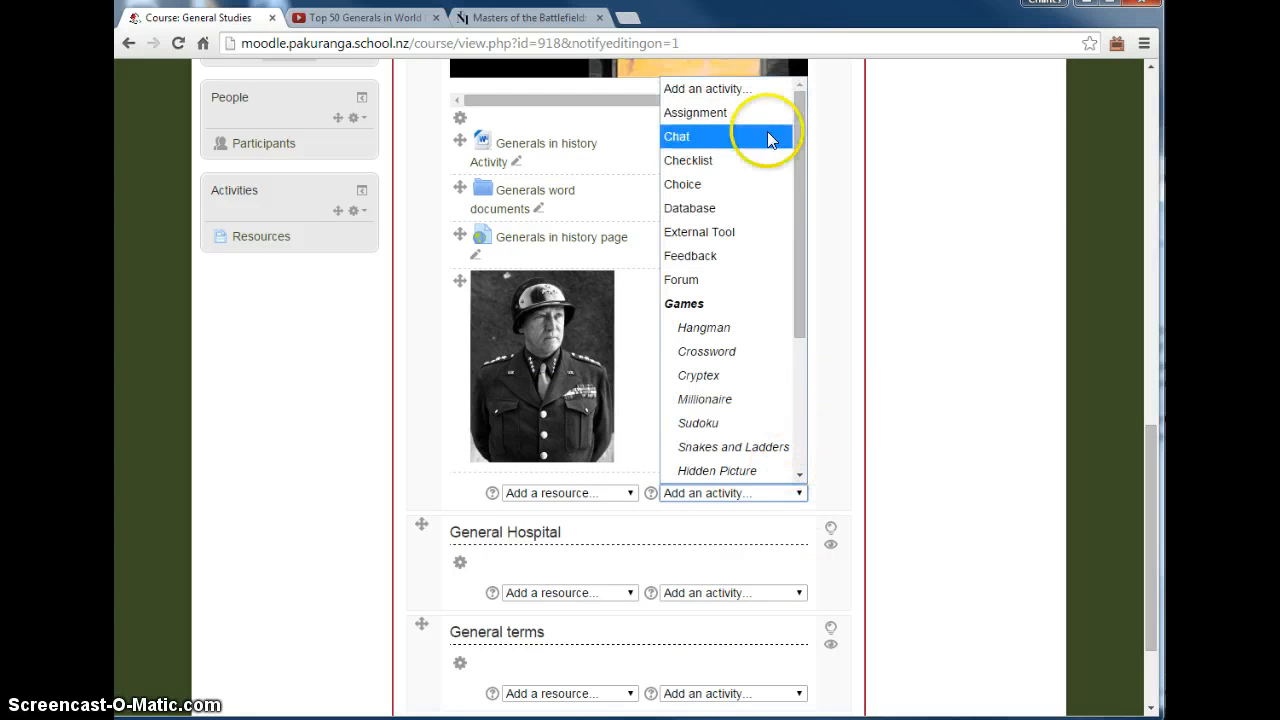
left_click(740, 112)
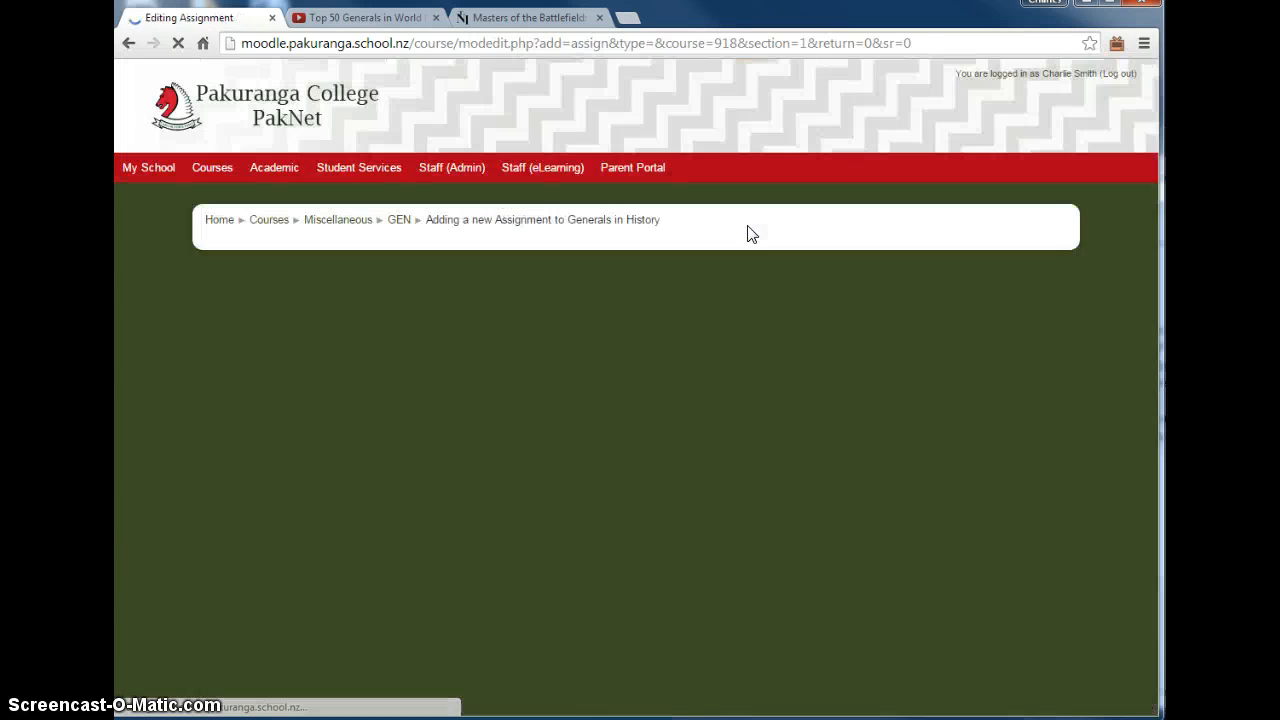
left_click(550, 337)
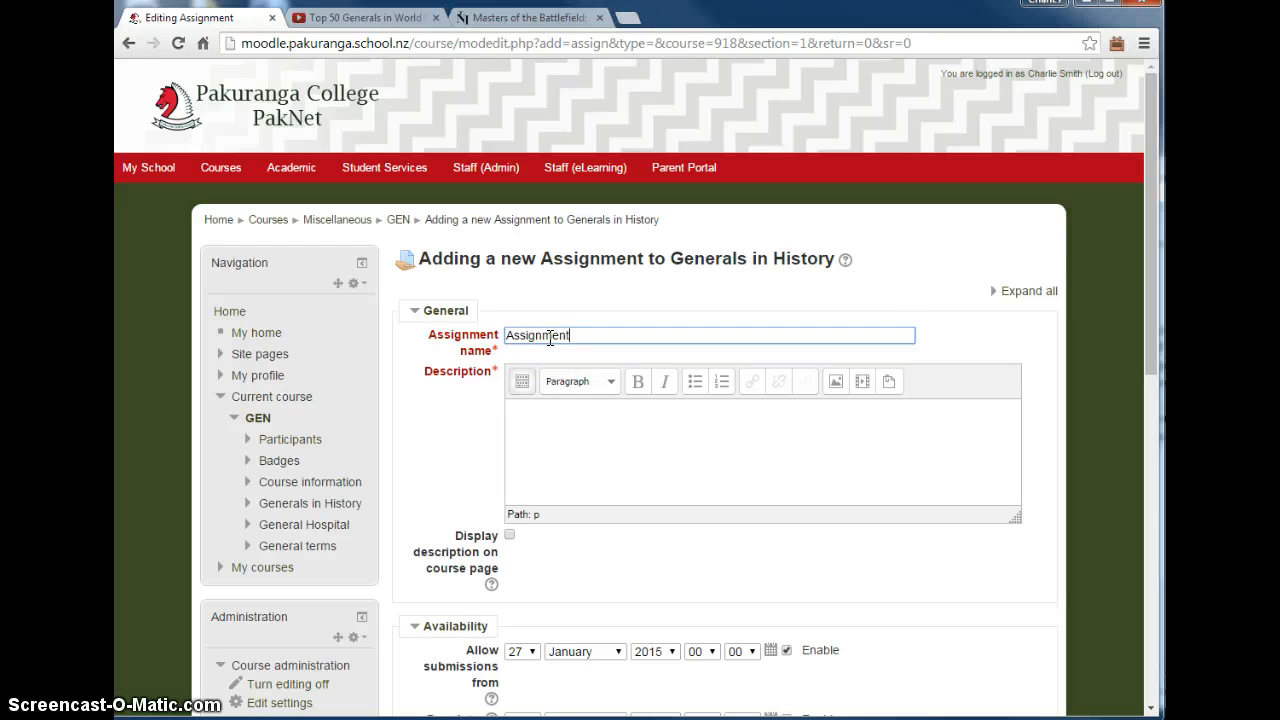
left_click(528, 420)
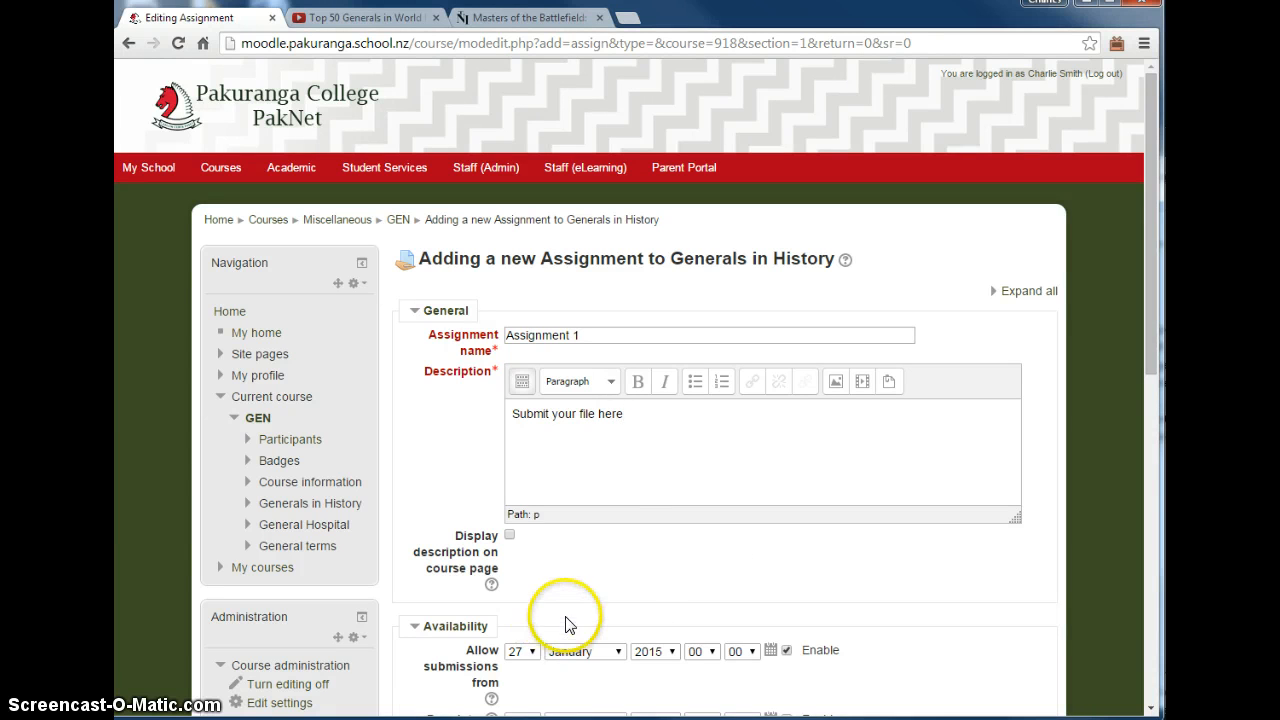
Review the assignment's availability and submission settings, save it and return to the course, then locate it in the Generals in History section.
scroll(568, 623, "down", 3)
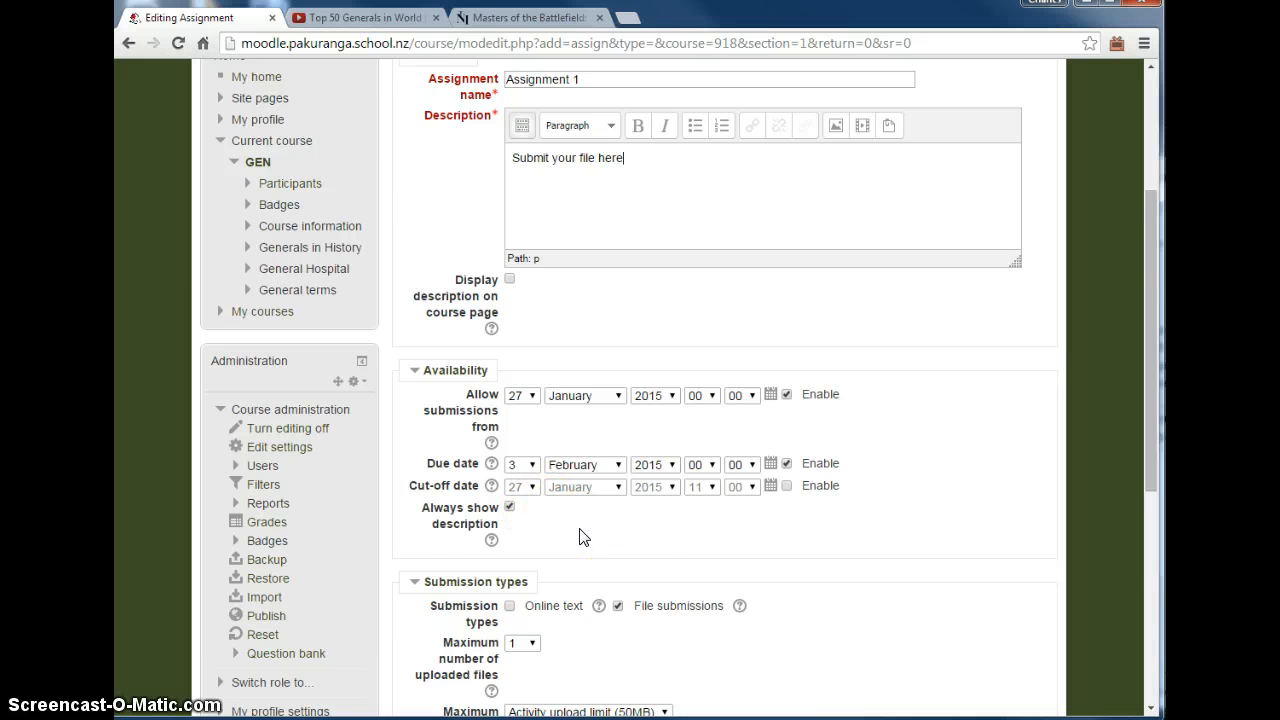
scroll(584, 537, "down", 2)
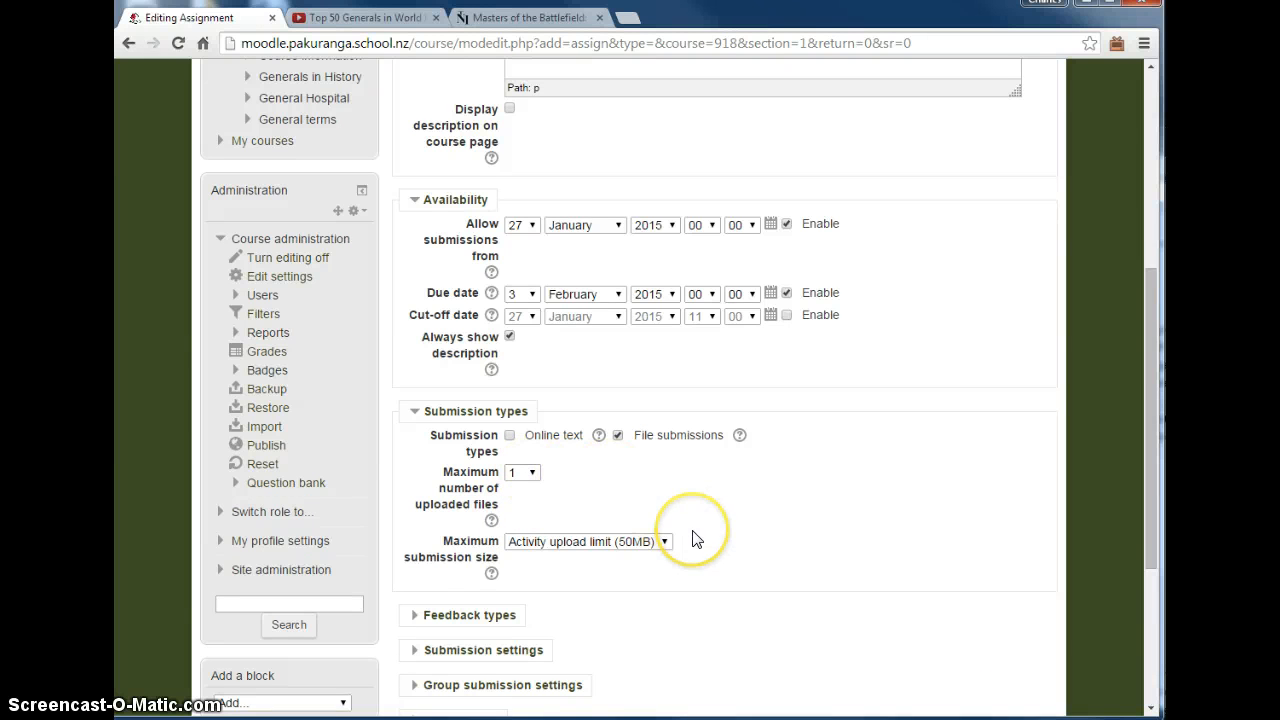
scroll(697, 539, "down", 3)
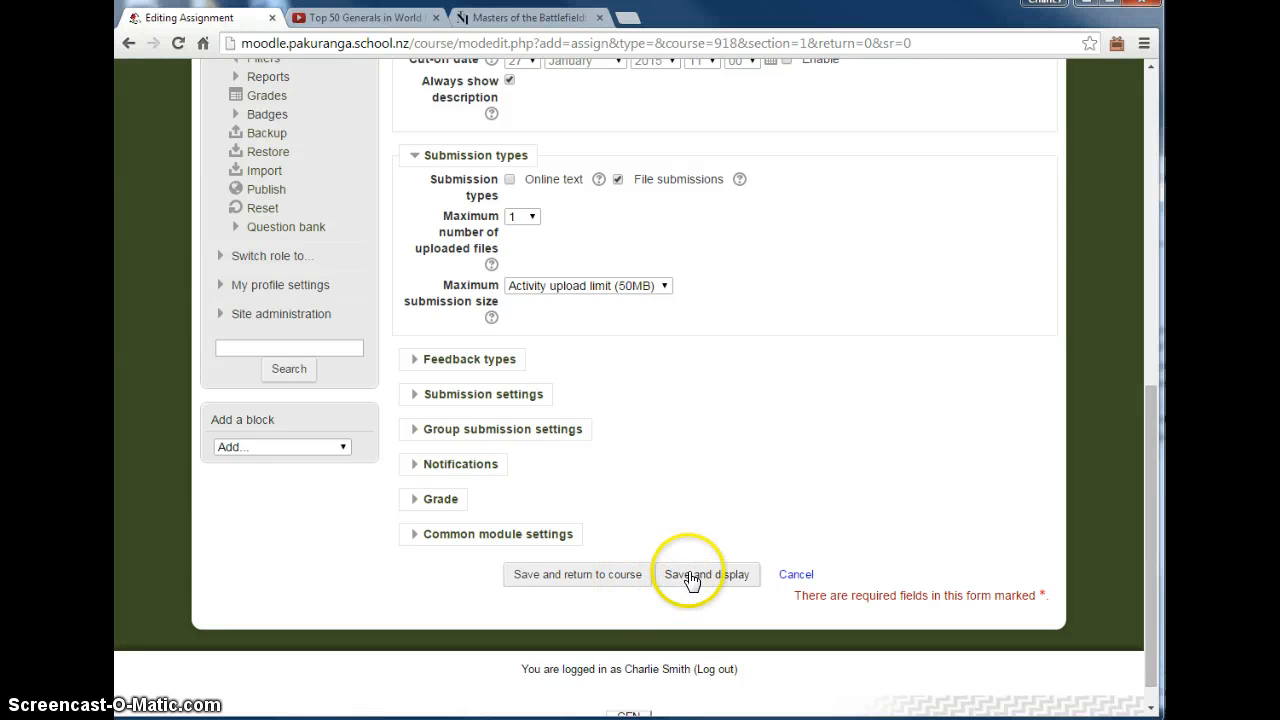
left_click(630, 582)
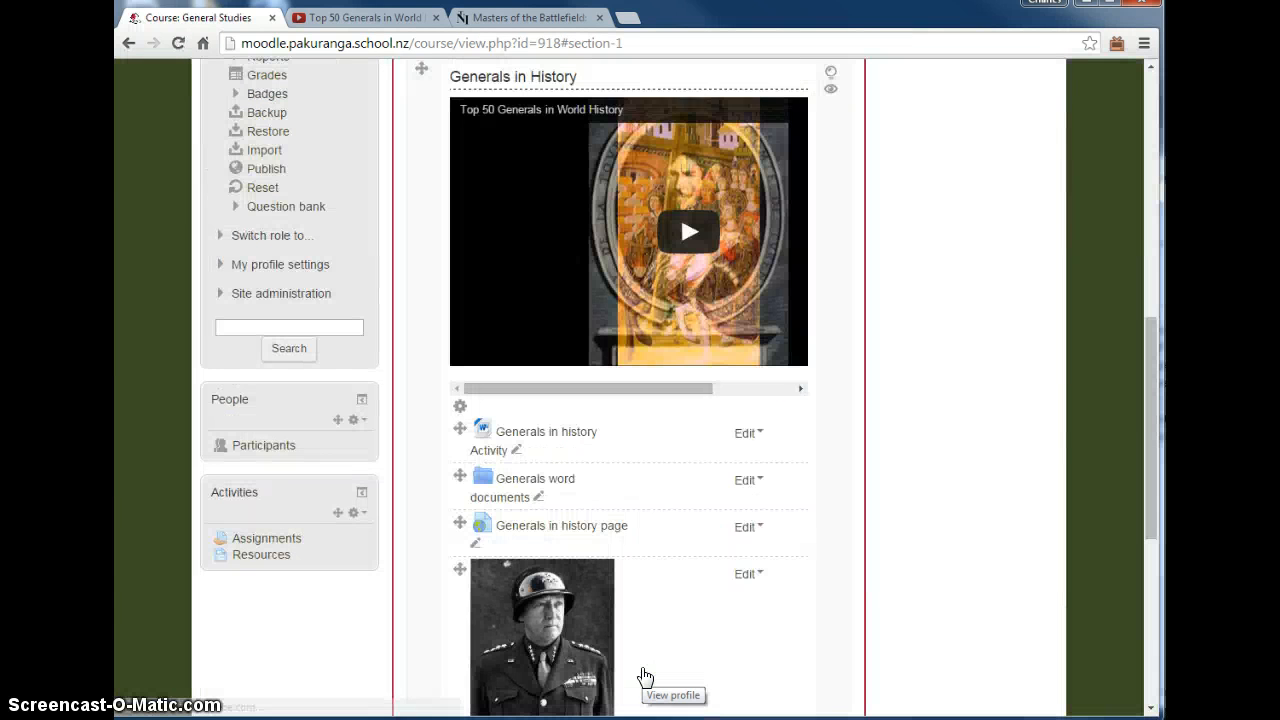
scroll(643, 665, "down", 4)
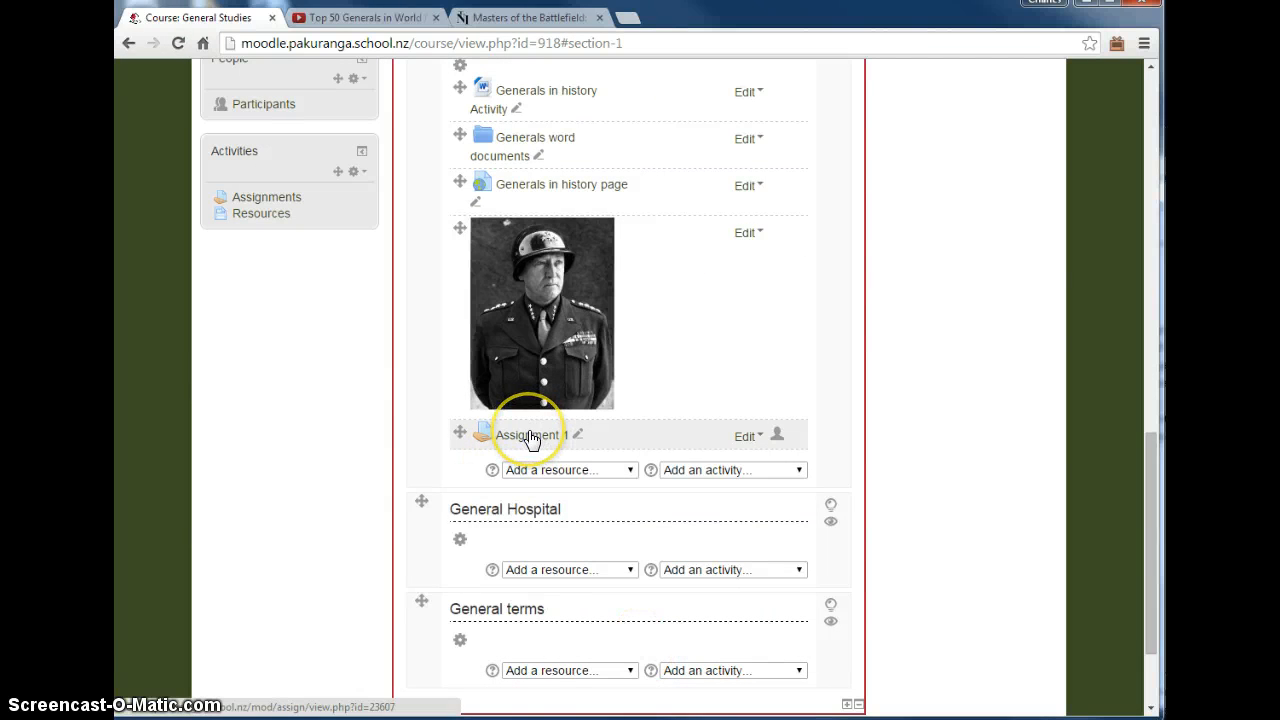